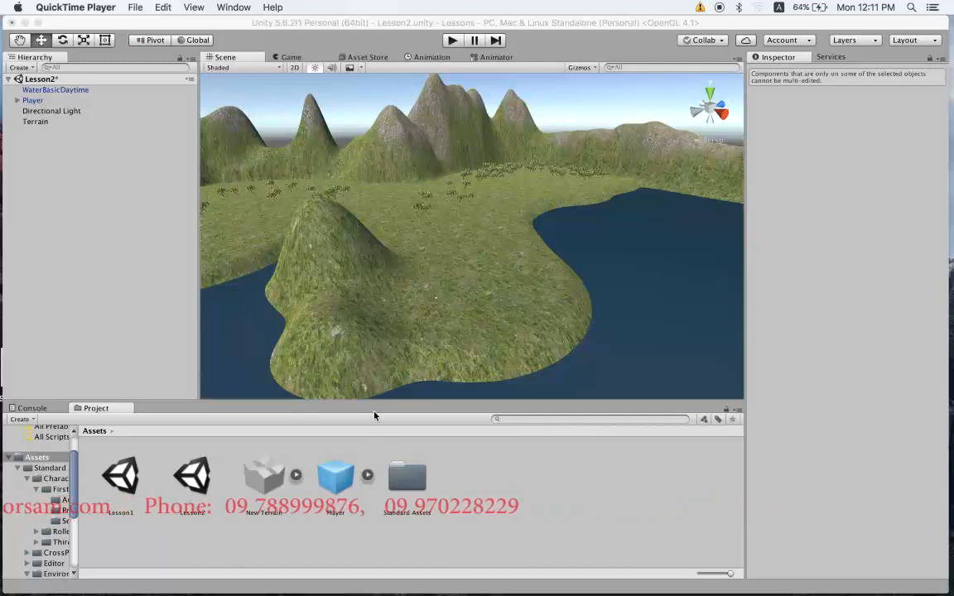
- Switch to Finder and move the Bagan folder window clear of the project's Assets area
left_click_drag(447, 221, 527, 260, "alt")
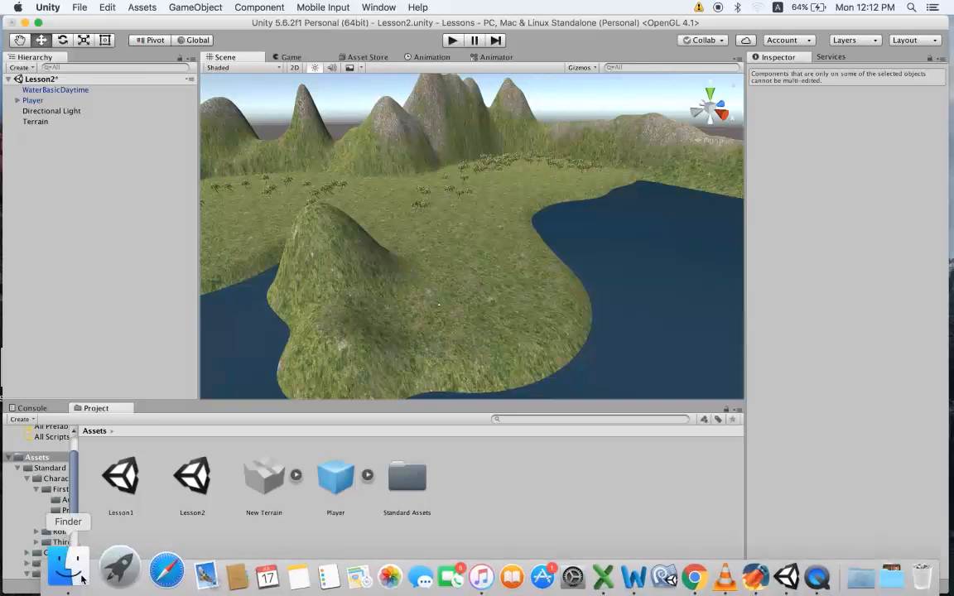
left_click(66, 570)
left_click_drag(641, 70, 705, 59)
left_click(749, 219)
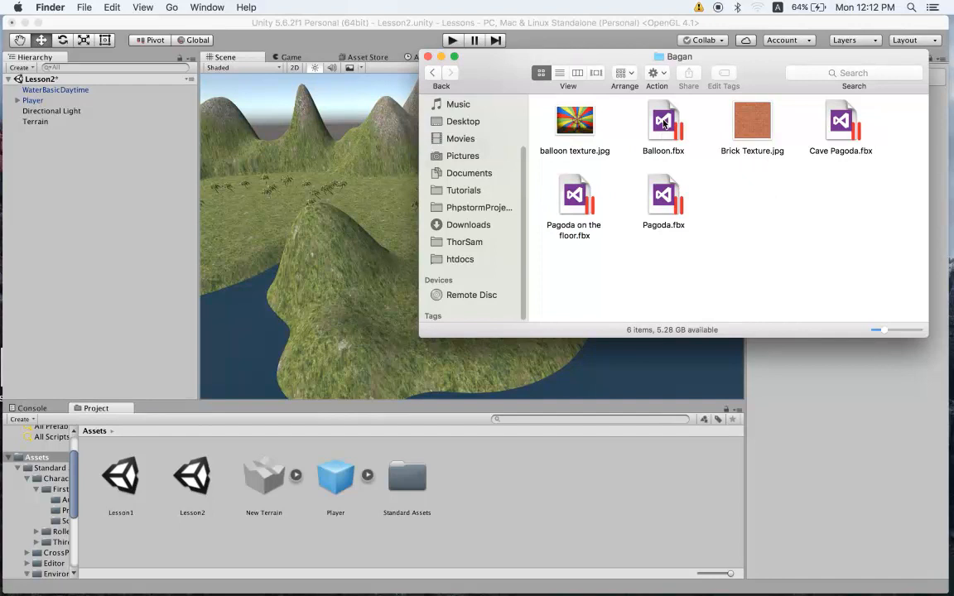
- Look over the balloon and pagoda FBX model files in the Bagan folder
left_click(663, 124)
left_click(838, 126)
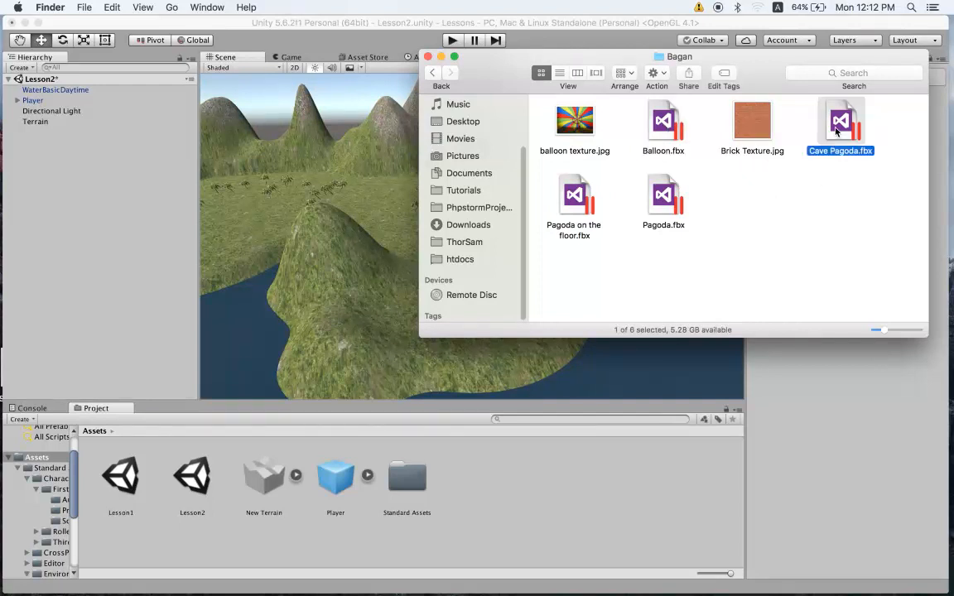
left_click(673, 201)
left_click(574, 198)
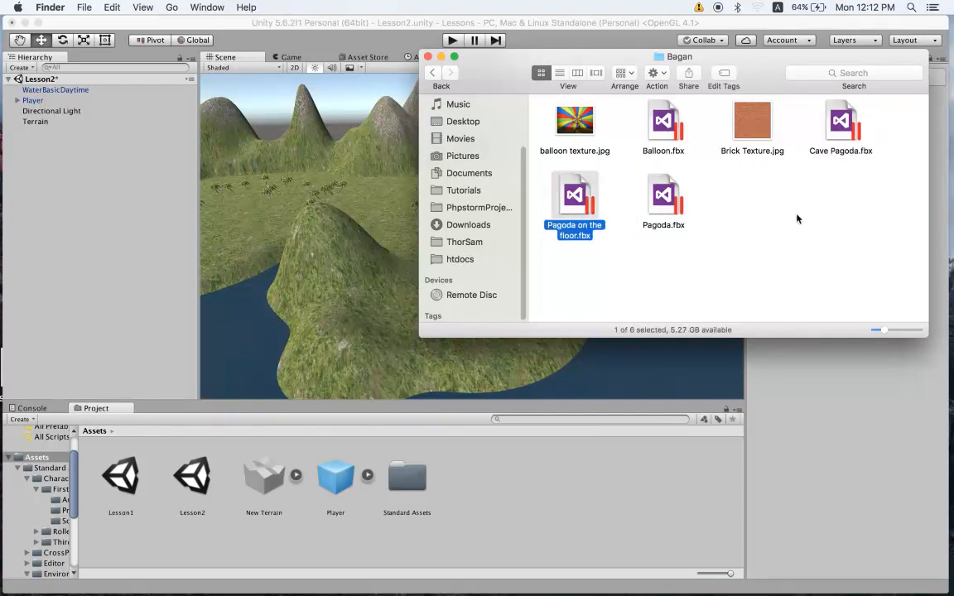
left_click(839, 118)
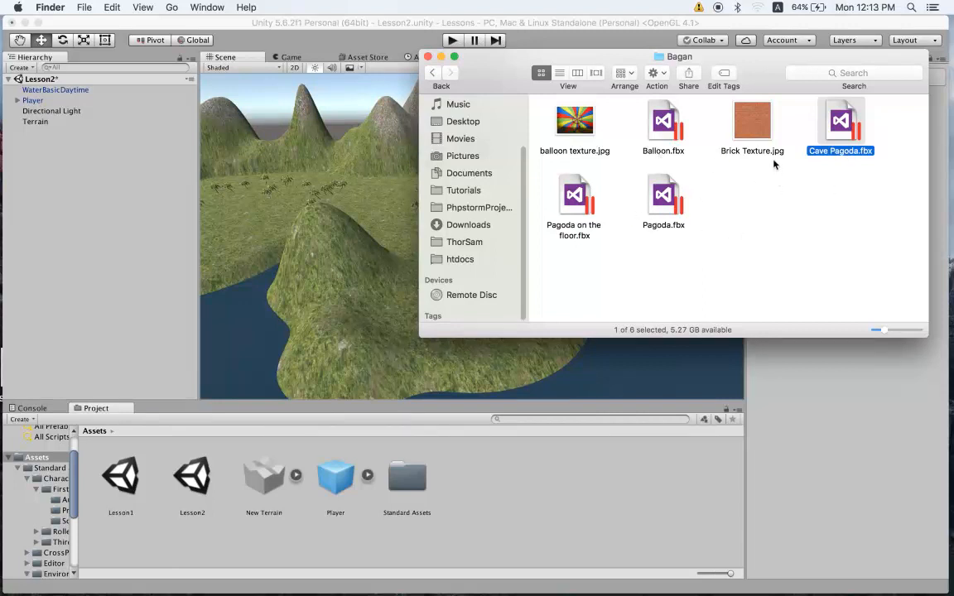
left_click(719, 199)
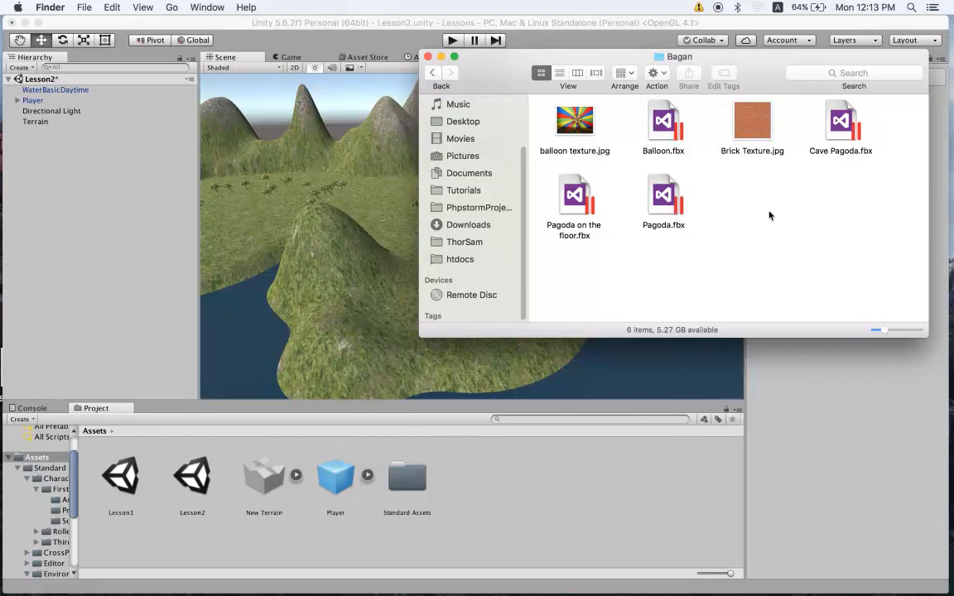
- Import Balloon.fbx, Cave Pagoda.fbx, Pagoda on the floor.fbx and Pagoda.fbx from the Bagan folder into the project's Assets
left_click(847, 121)
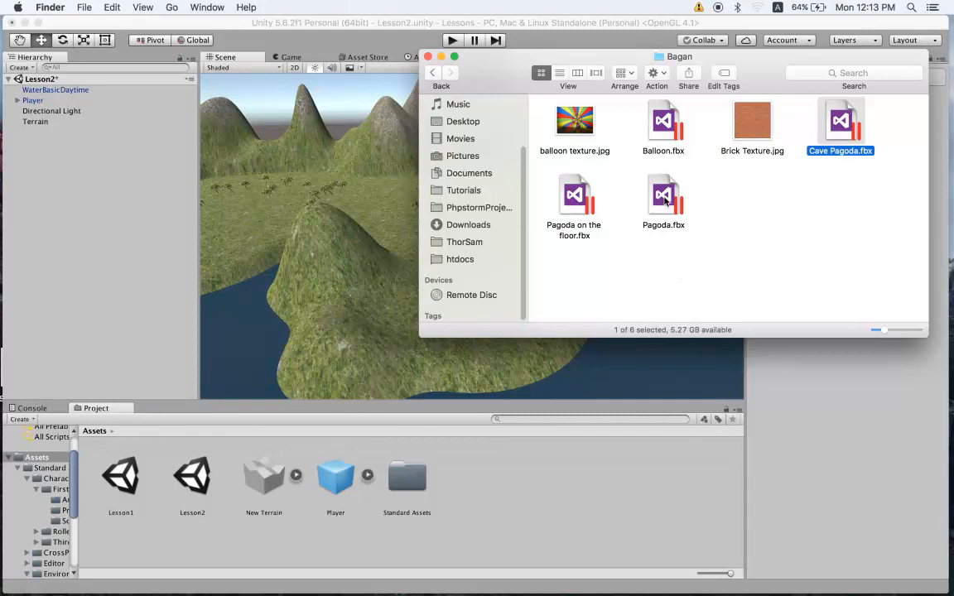
left_click(584, 207, "super")
left_click(662, 121, "super")
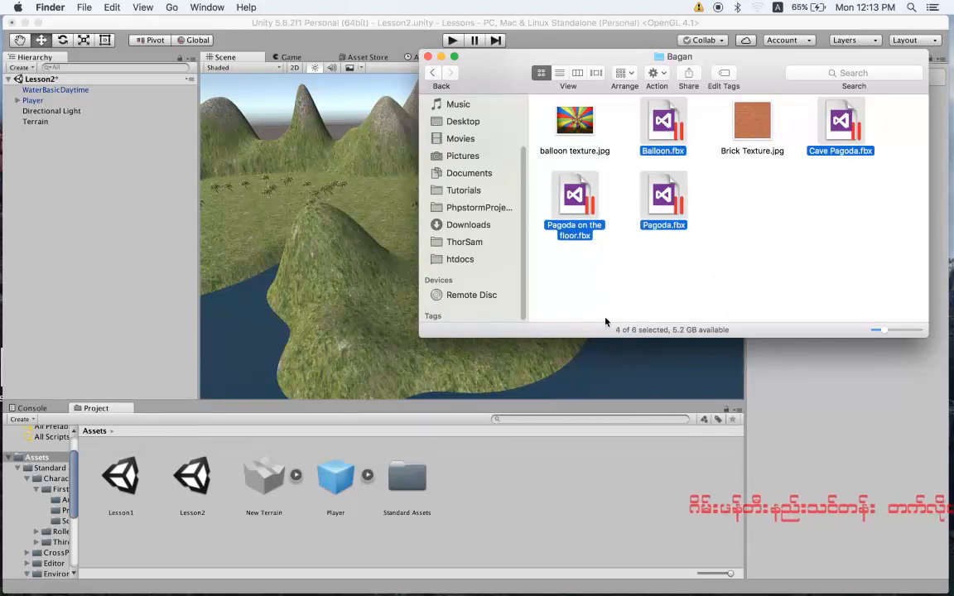
left_click_drag(575, 199, 507, 516)
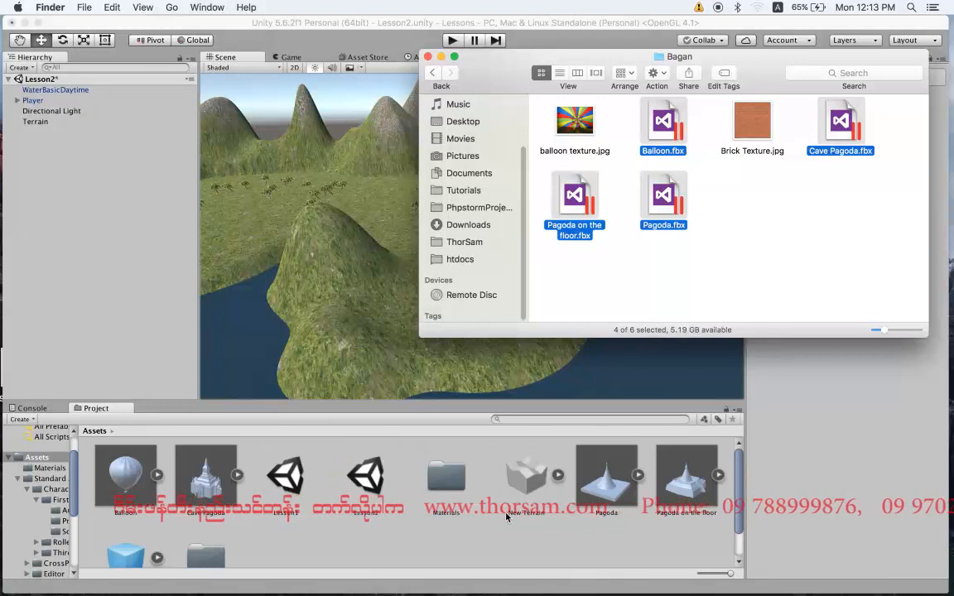
- Look at the balloon texture.jpg and Brick Texture.jpg images in the Bagan folder
left_click(574, 122)
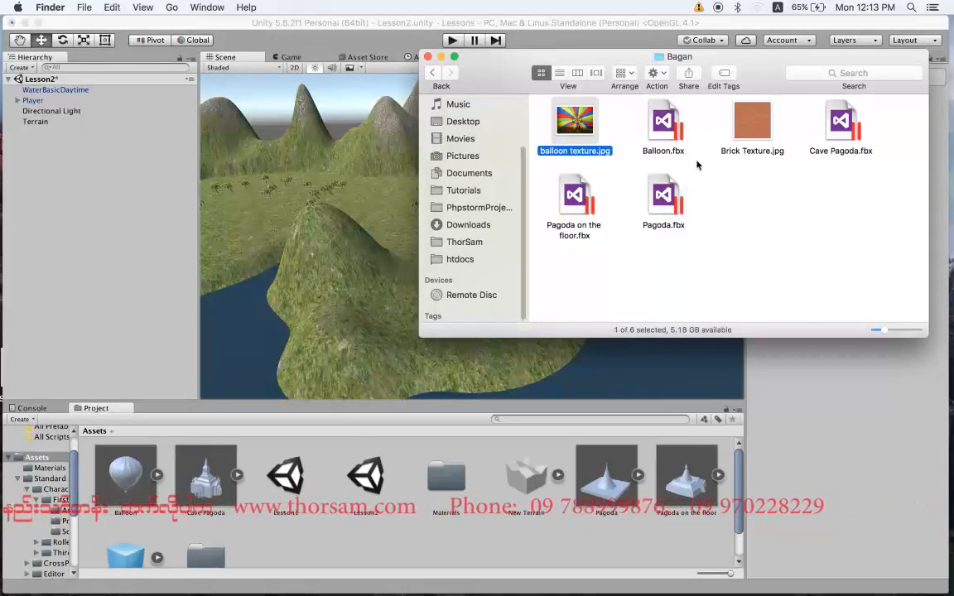
left_click(744, 132)
left_click(575, 123)
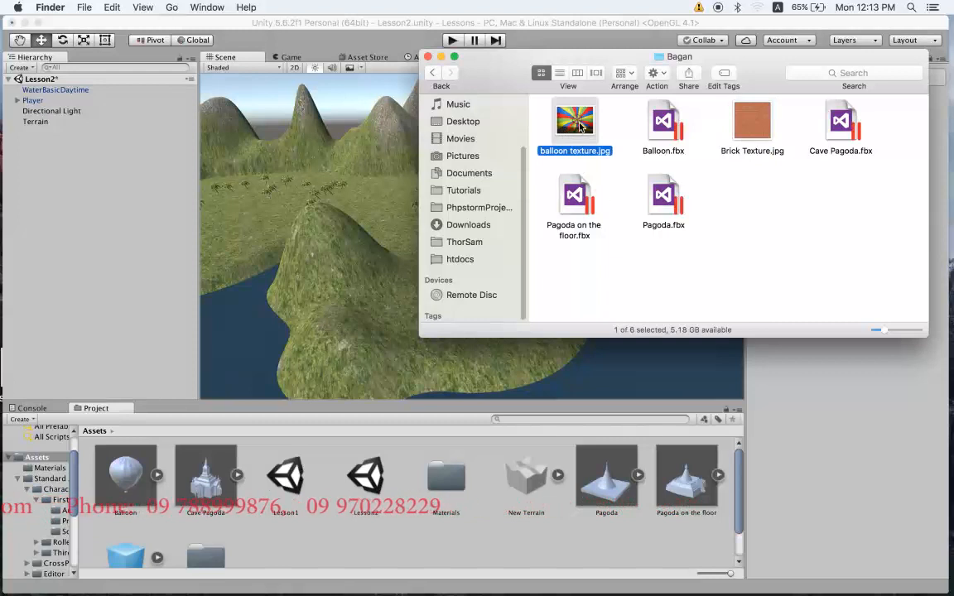
key("Right")
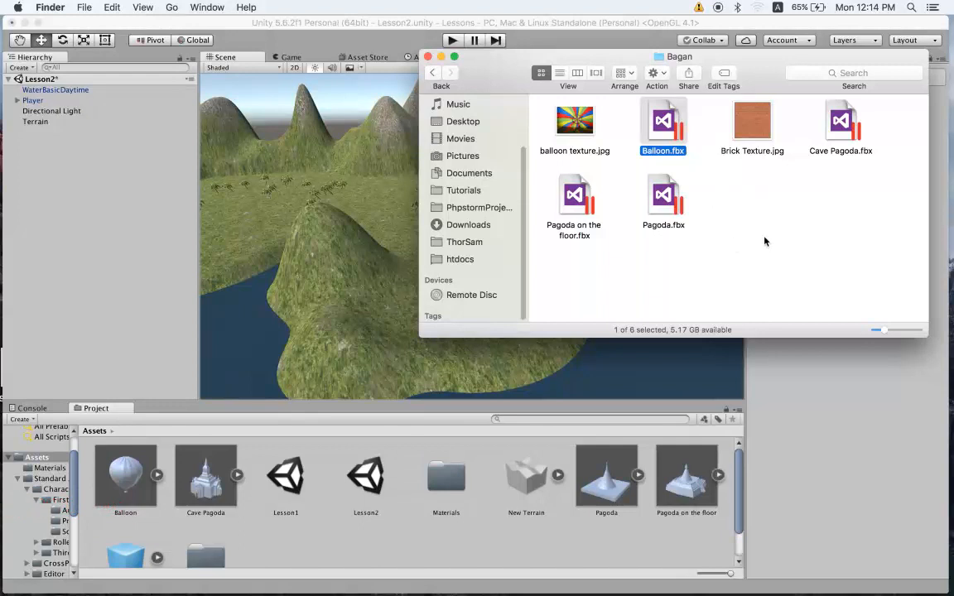
key("Right")
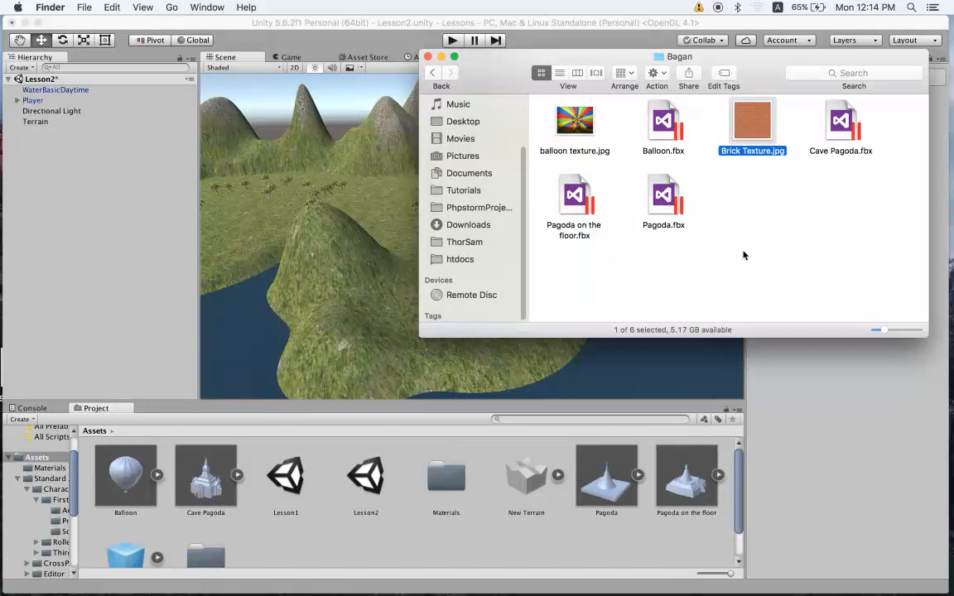
- Switch back to Unity, place the Pagoda model on the grassy peninsula and move it to X 258.3, Z 234.9
left_click(607, 22)
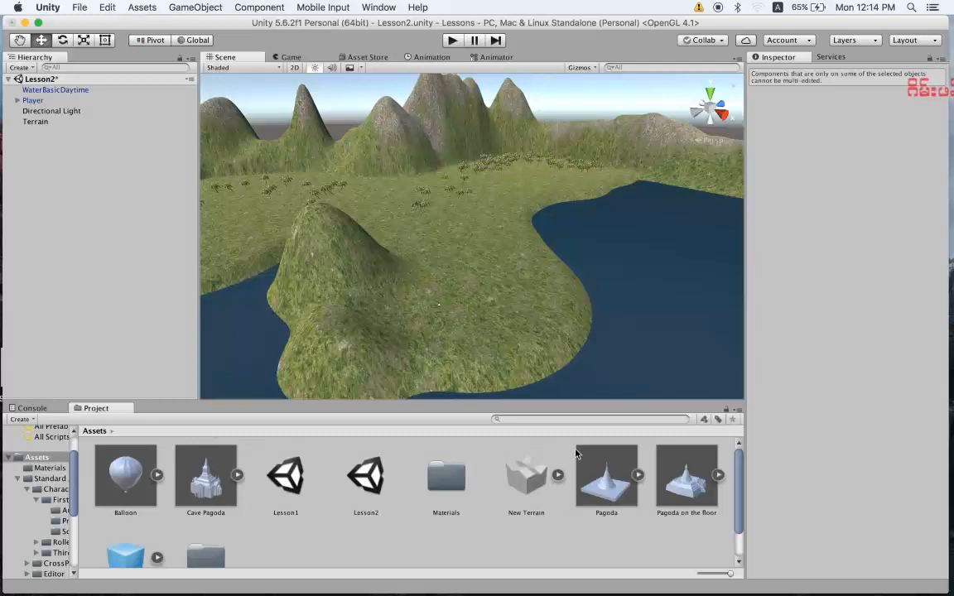
left_click(615, 489)
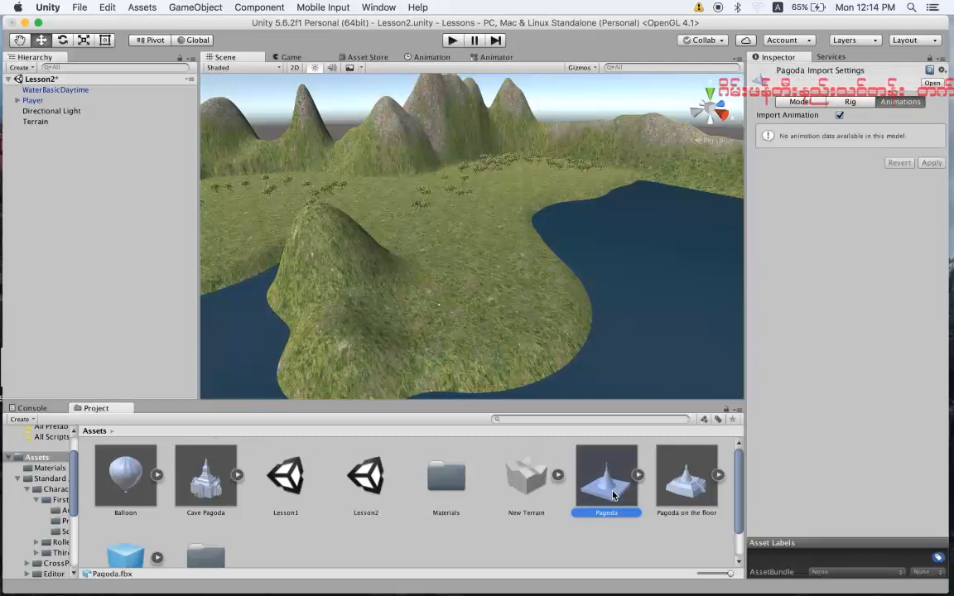
left_click_drag(573, 438, 482, 261)
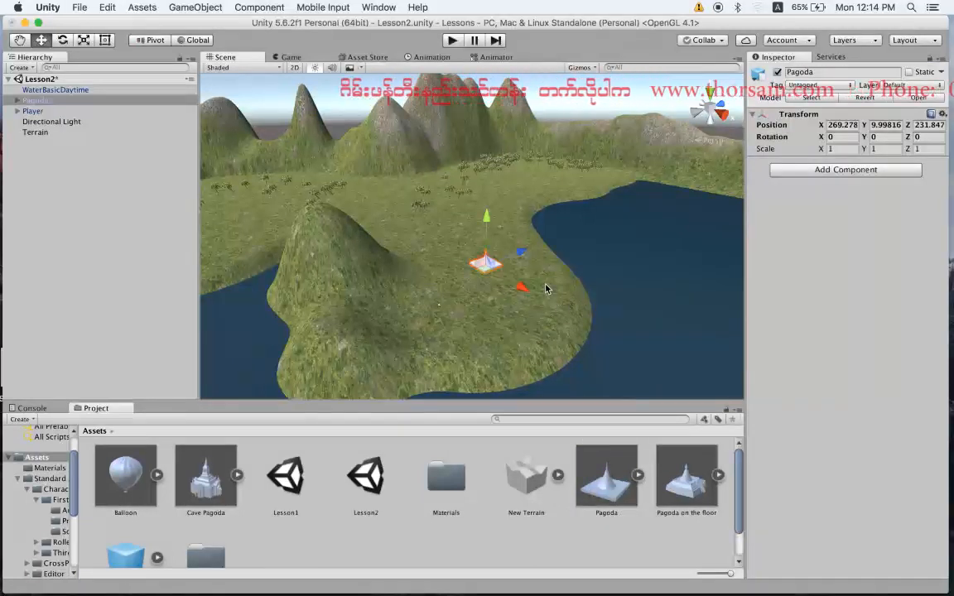
left_click_drag(576, 315, 451, 276, "alt")
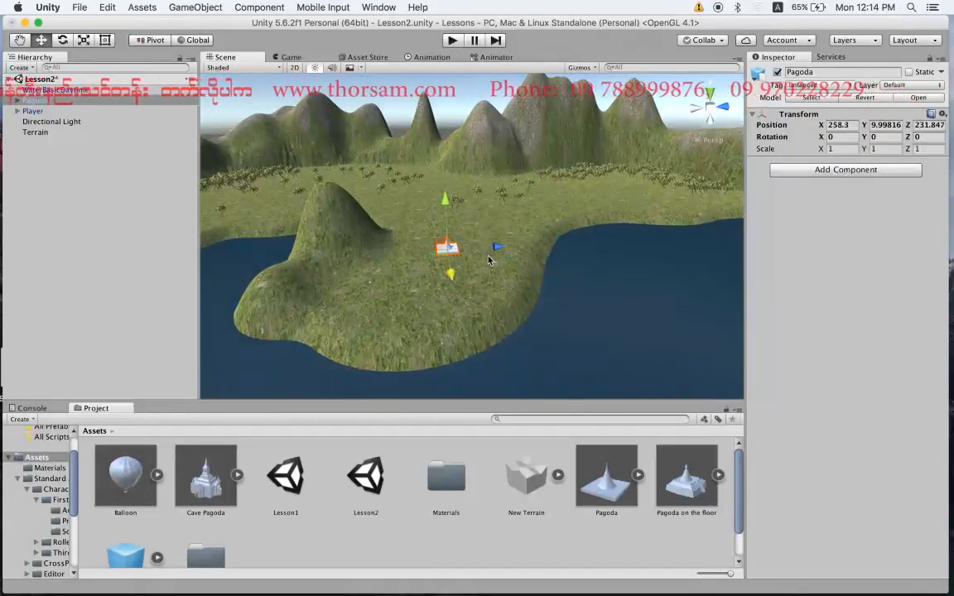
left_click_drag(497, 251, 504, 248)
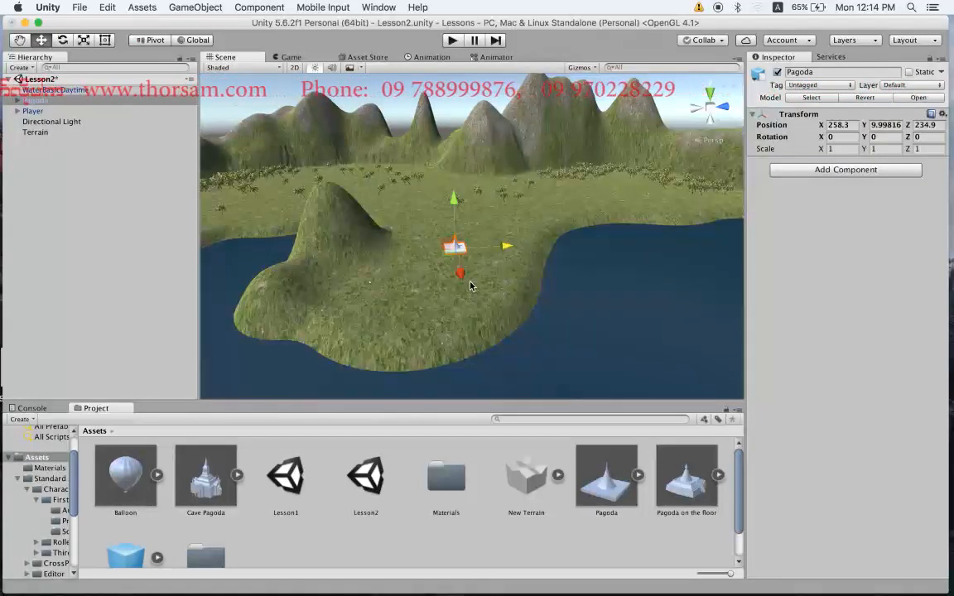
- Scale the placed pagoda up uniformly to about 3.69
key("r")
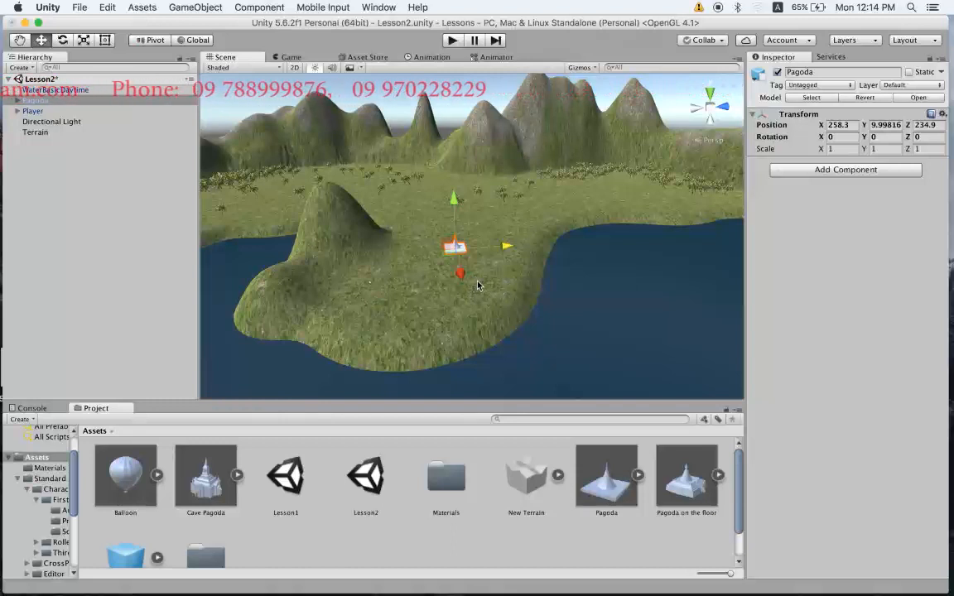
left_click_drag(454, 247, 628, 221)
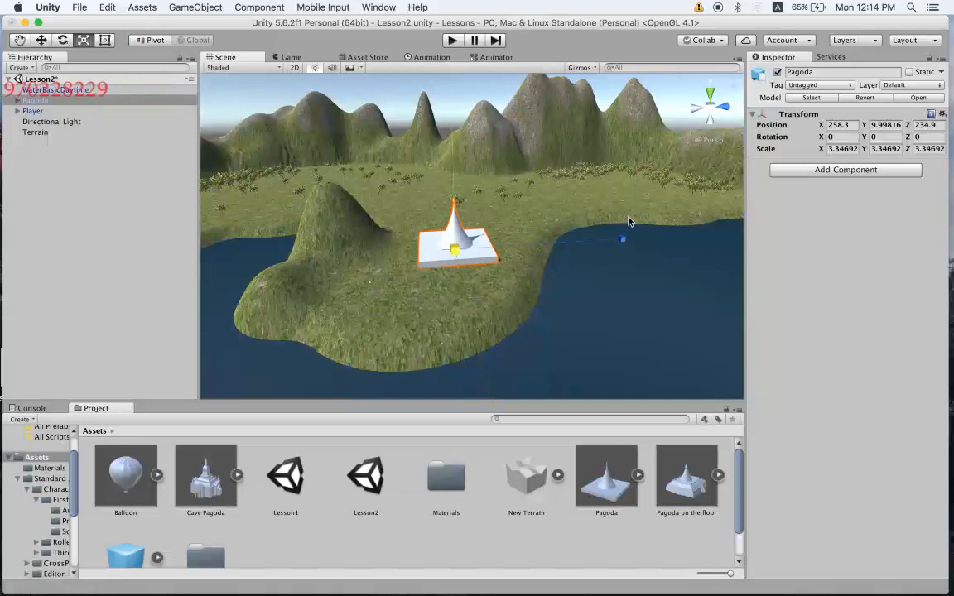
scroll(524, 247, "up", 6)
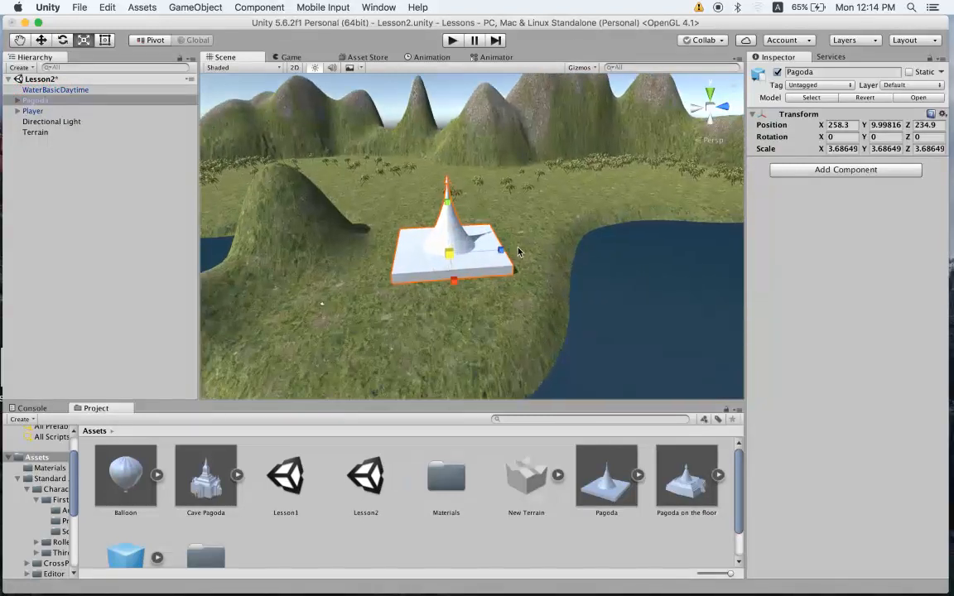
scroll(518, 252, "up", 3)
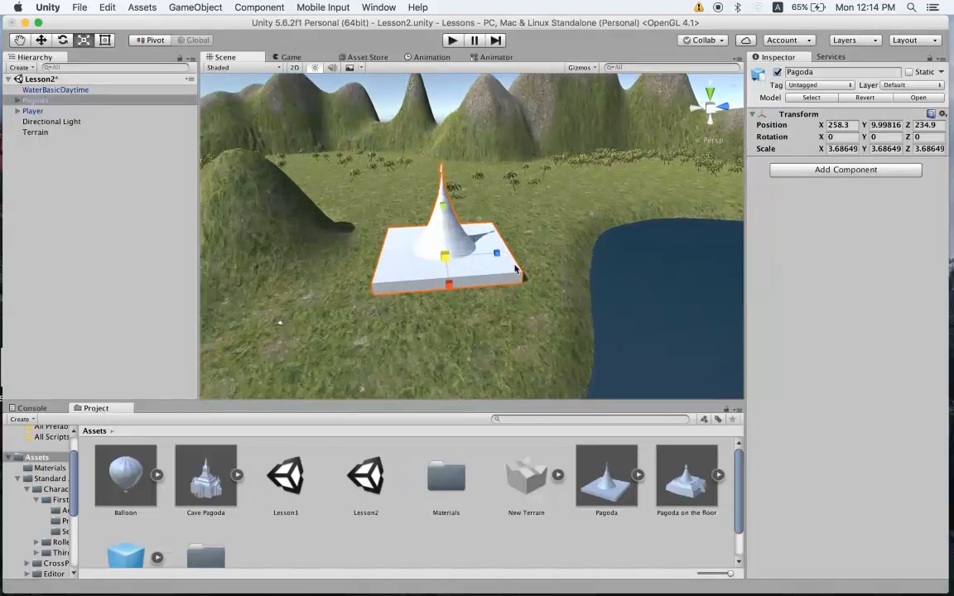
- Lower the pagoda into the ground to a Y position of 9.3
left_click(506, 304)
left_click(495, 279)
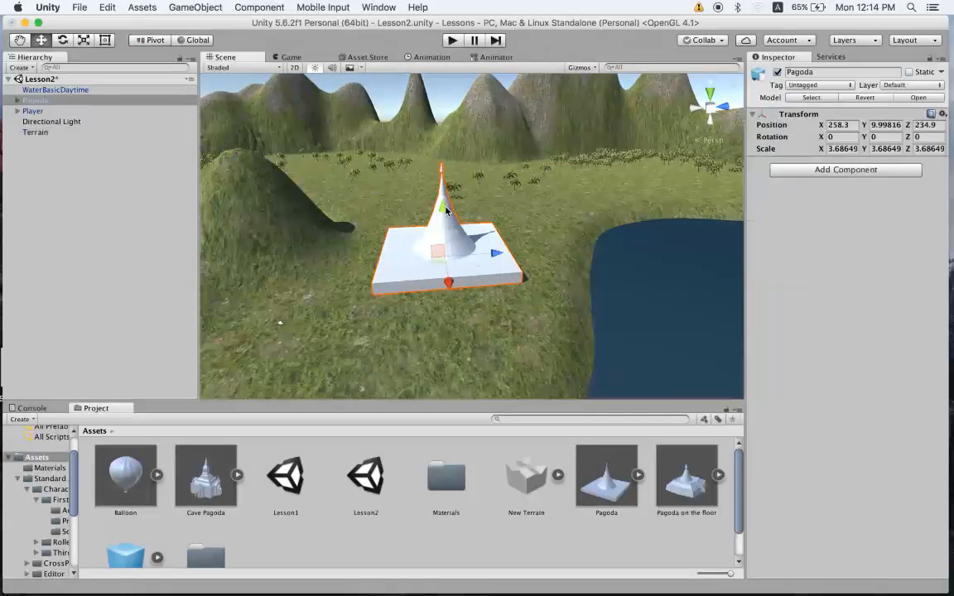
left_click(542, 320)
left_click_drag(502, 334, 520, 322, "alt")
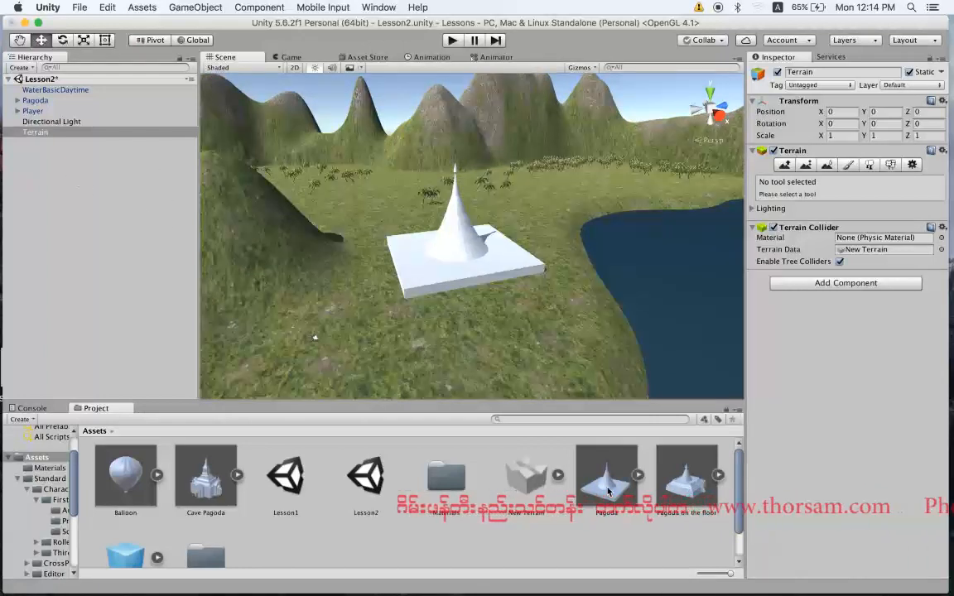
left_click(434, 282)
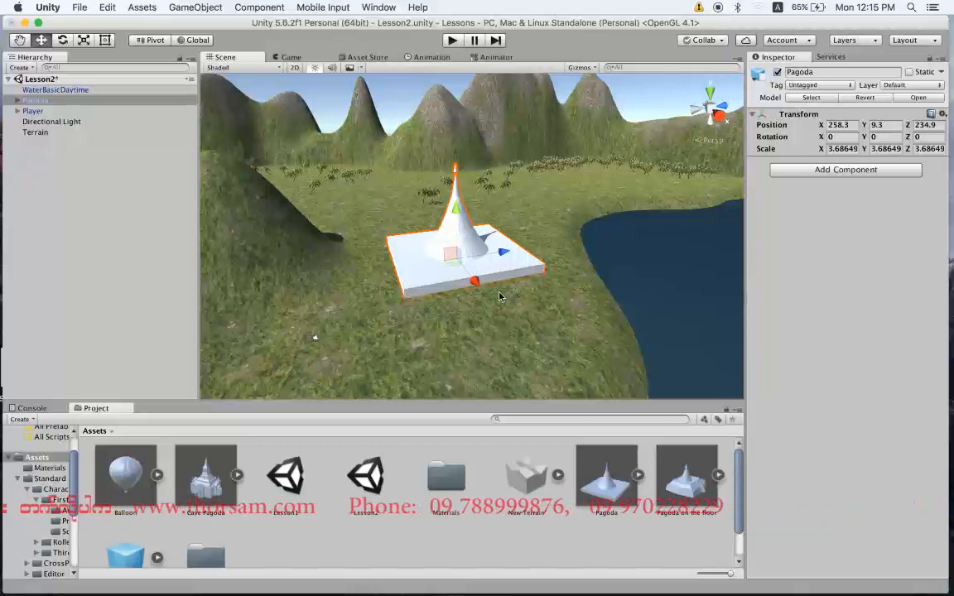
- Examine the Camera, Cube and Lamp child objects of the placed Pagoda
left_click(18, 100)
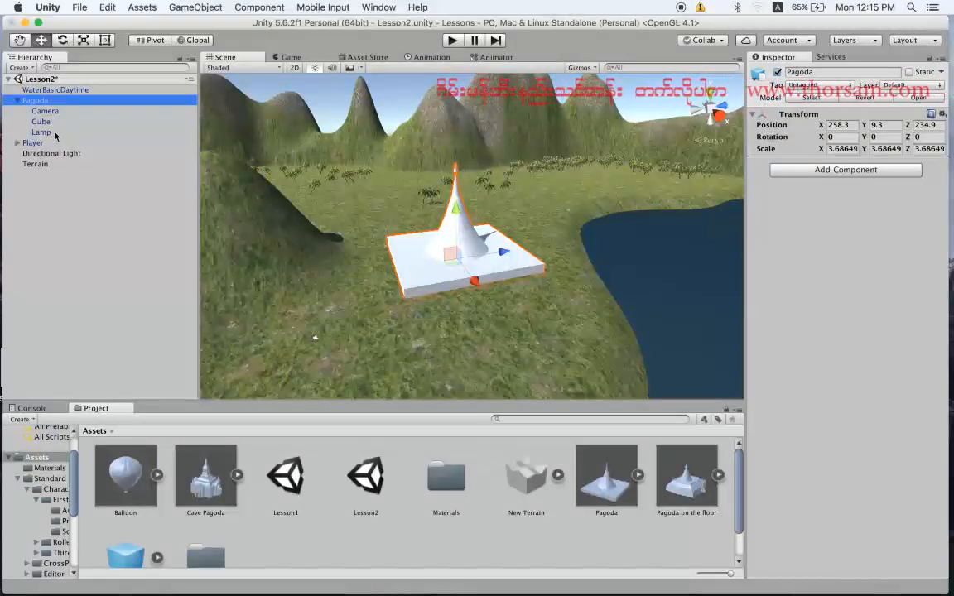
left_click(43, 122)
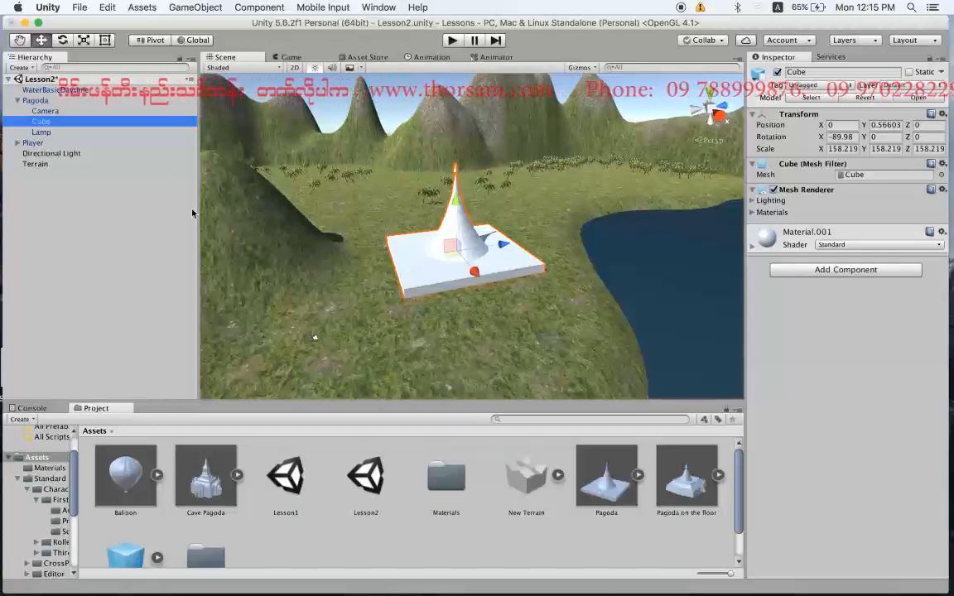
left_click(46, 120)
left_click(35, 100)
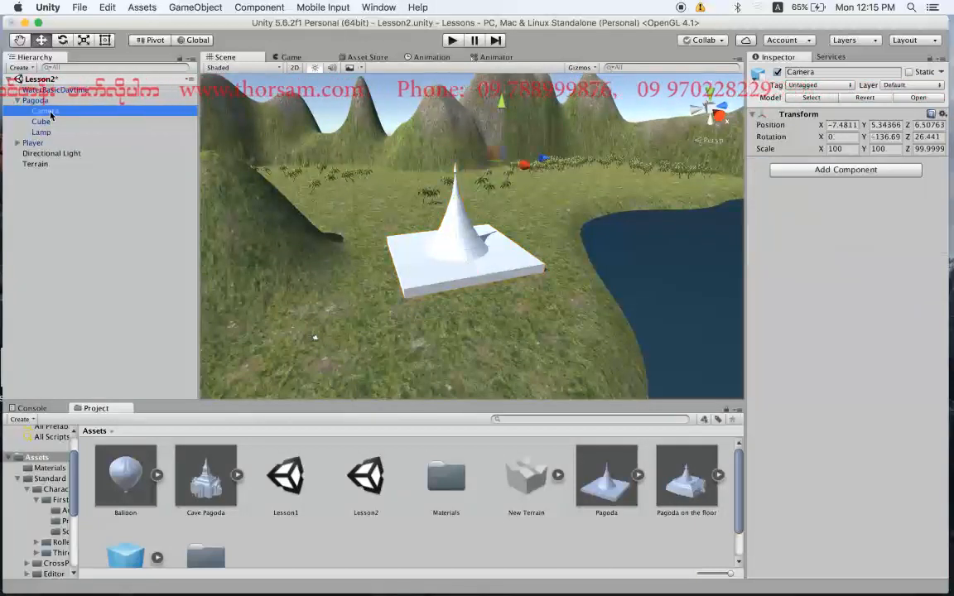
left_click(62, 144)
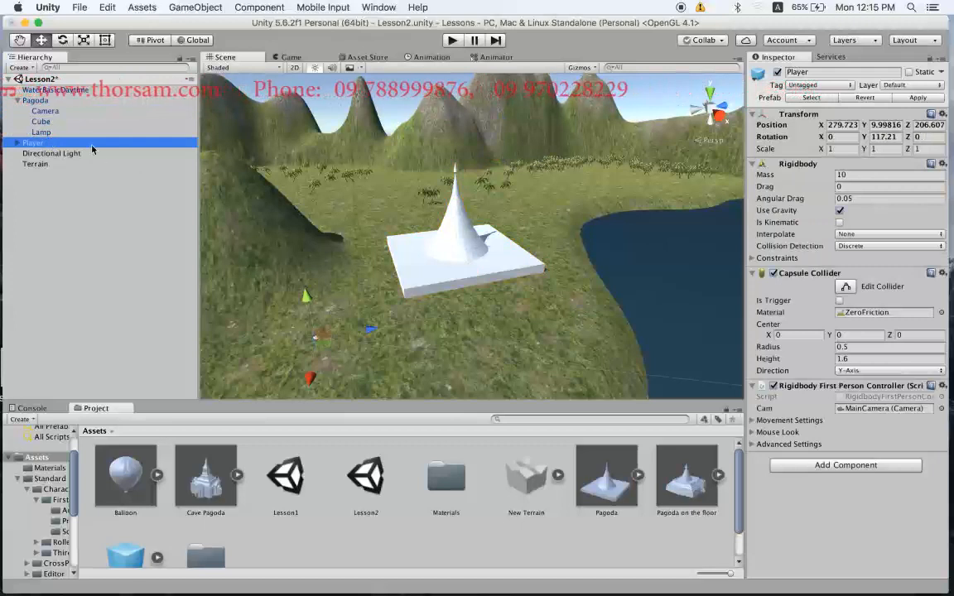
left_click(40, 130)
- Move the Cube out of the Pagoda object to the scene's top level, breaking the prefab instance, and delete the leftover Pagoda parent
left_click_drag(40, 120, 36, 171)
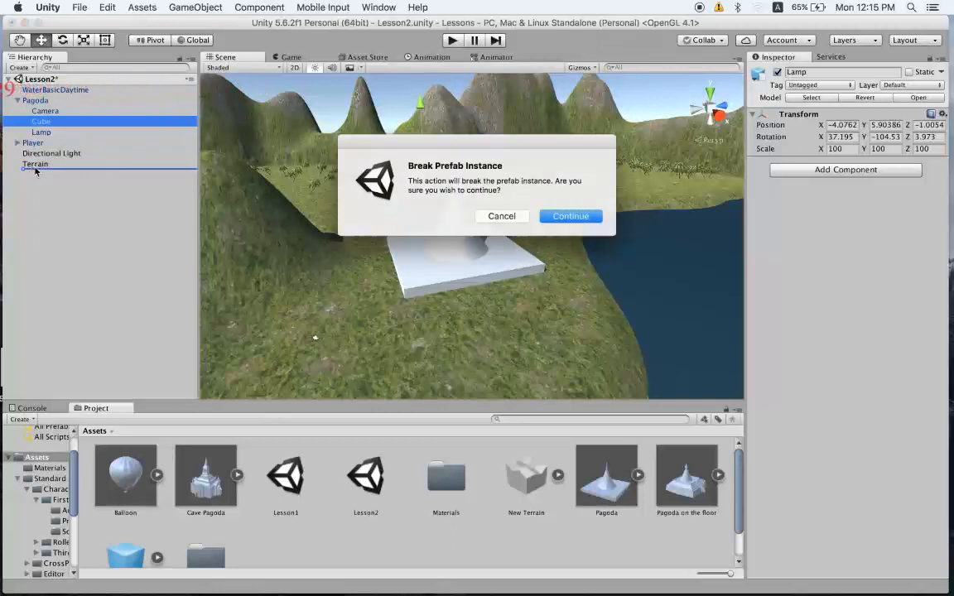
left_click(585, 219)
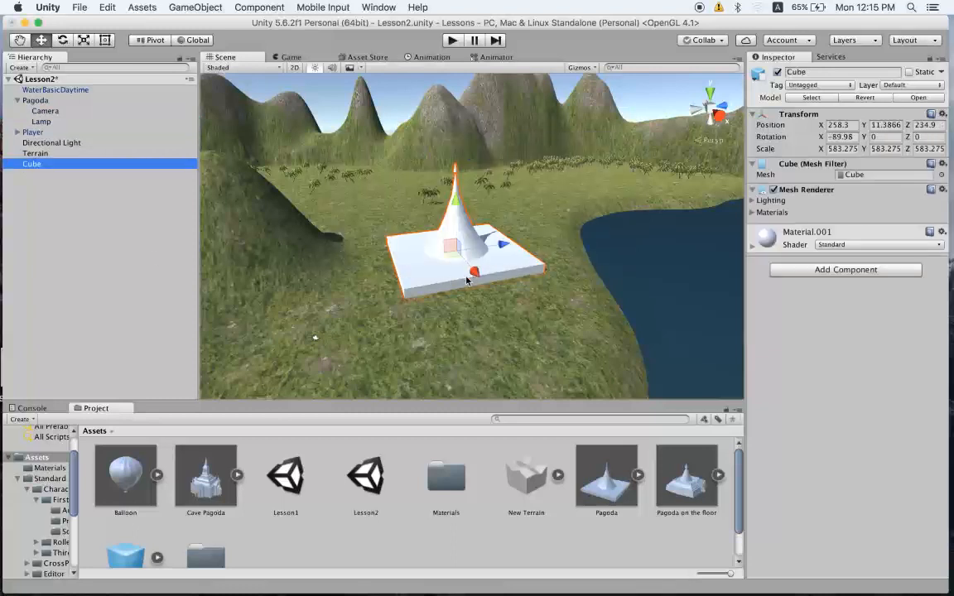
left_click(35, 101)
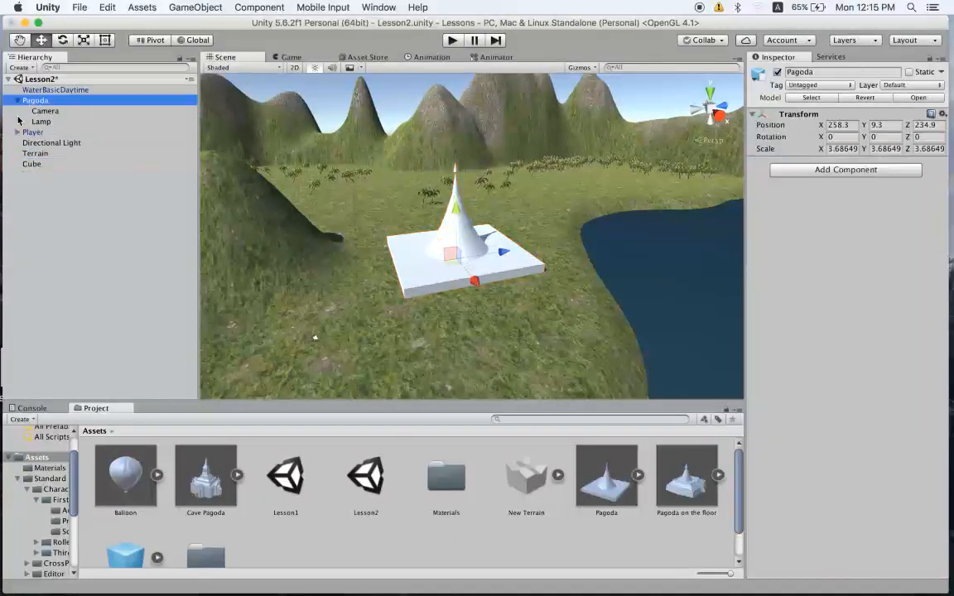
key("super+BackSpace")
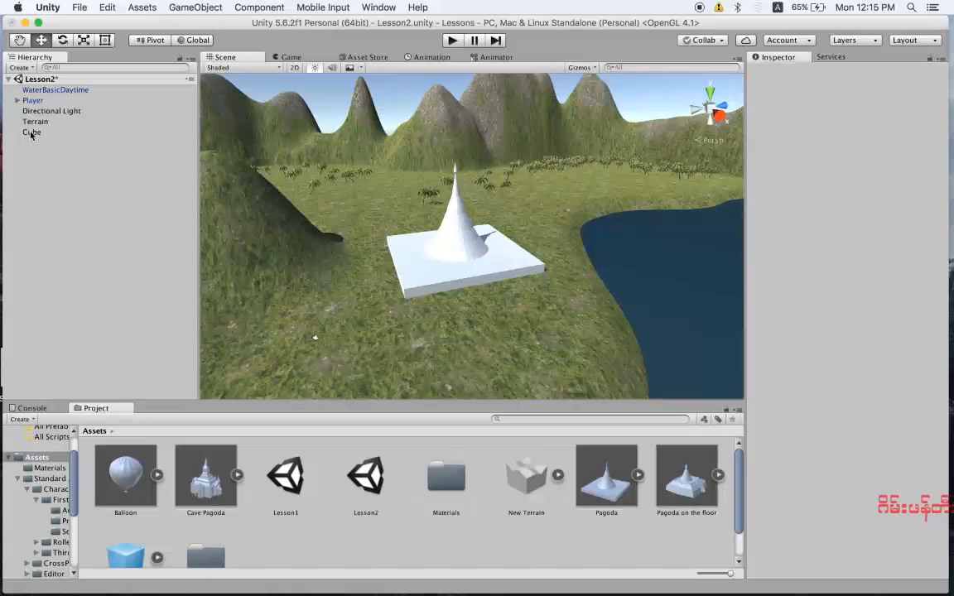
- Rename the Cube object in the scene as Pagoda 1
left_click(31, 132)
left_click(33, 134)
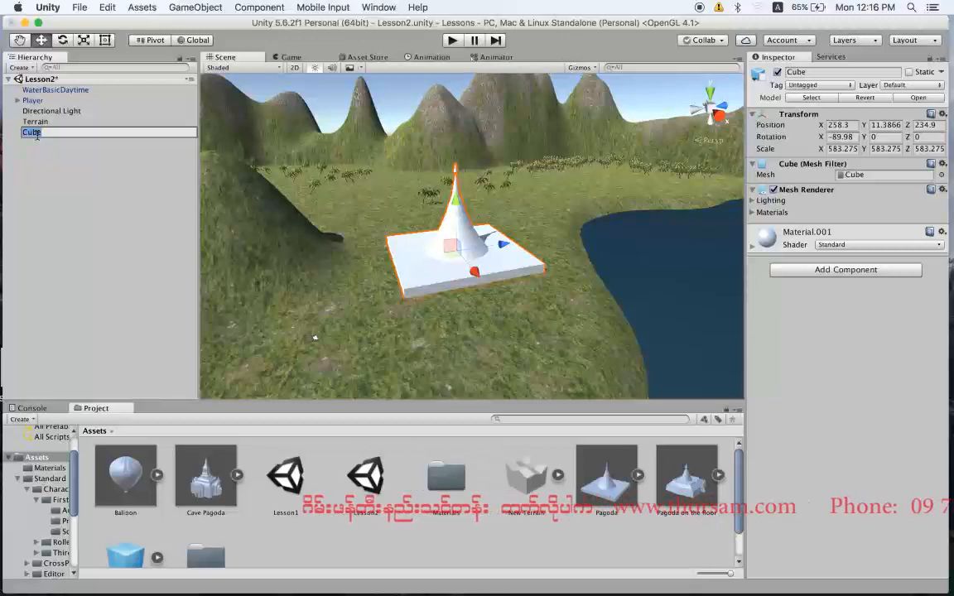
type("Pagoda")
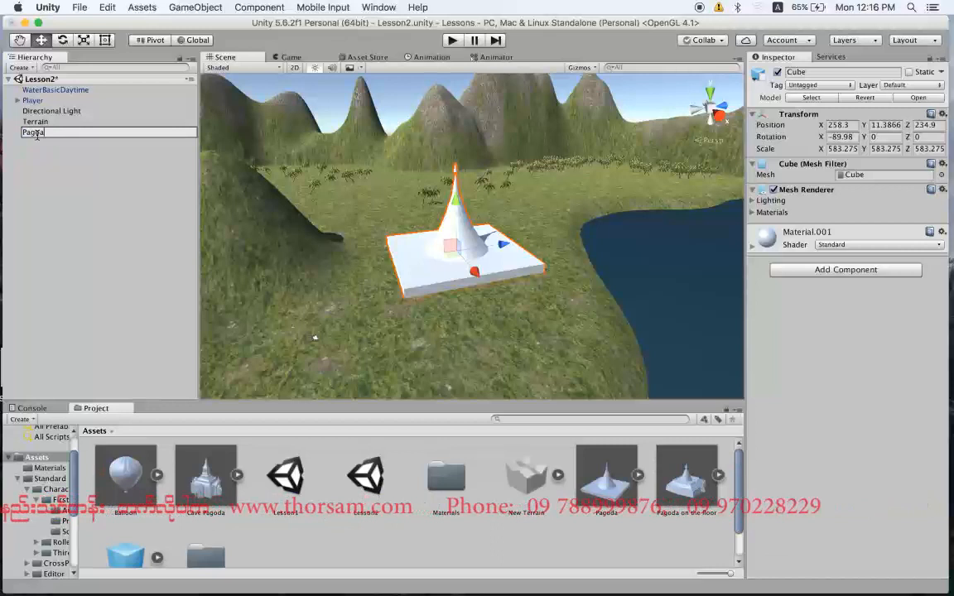
type(" 1")
key("Return")
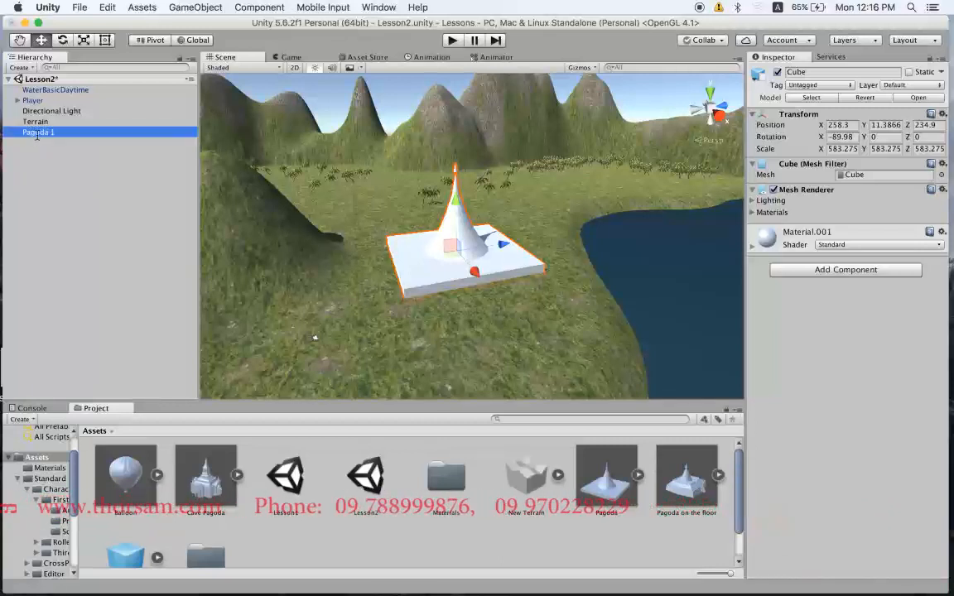
left_click(501, 318)
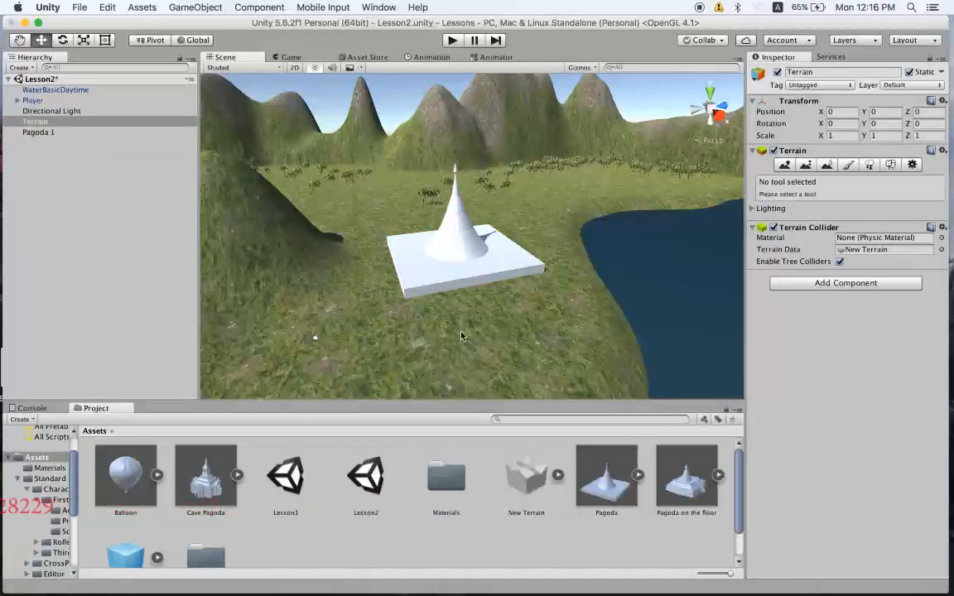
left_click(461, 261)
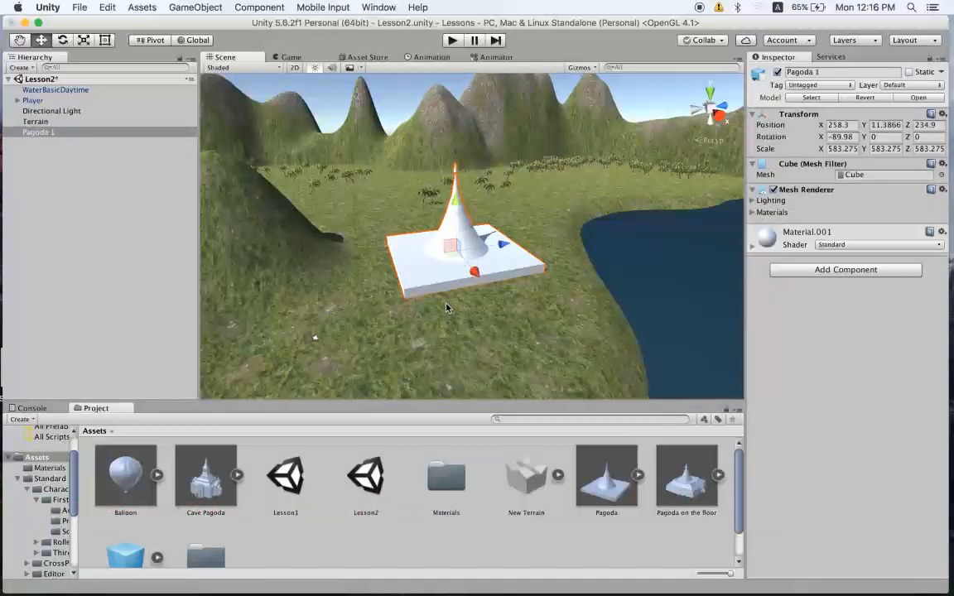
left_click(570, 283)
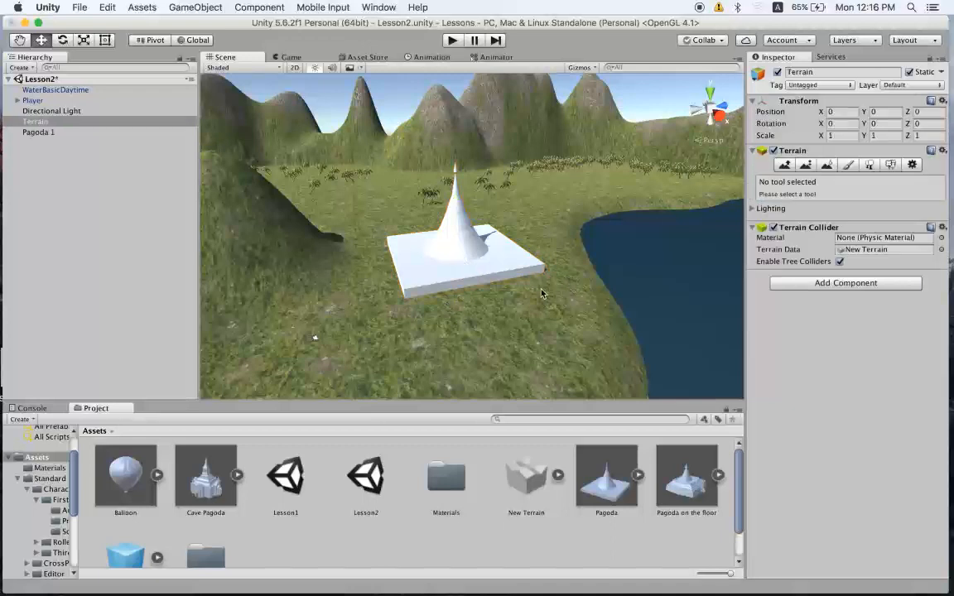
left_click(466, 247)
left_click(560, 282)
left_click_drag(570, 296, 501, 303, "alt")
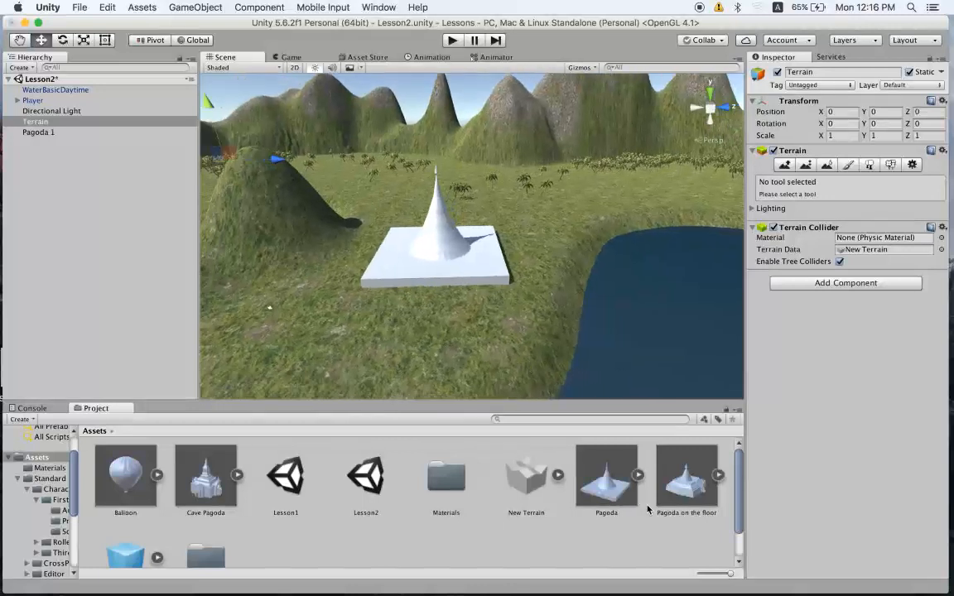
left_click(64, 572)
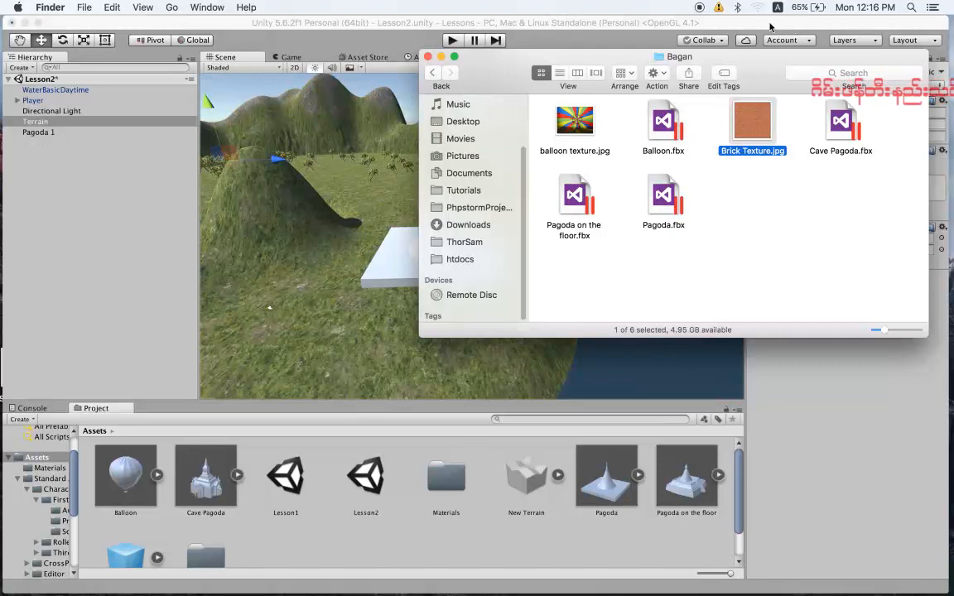
left_click(689, 192)
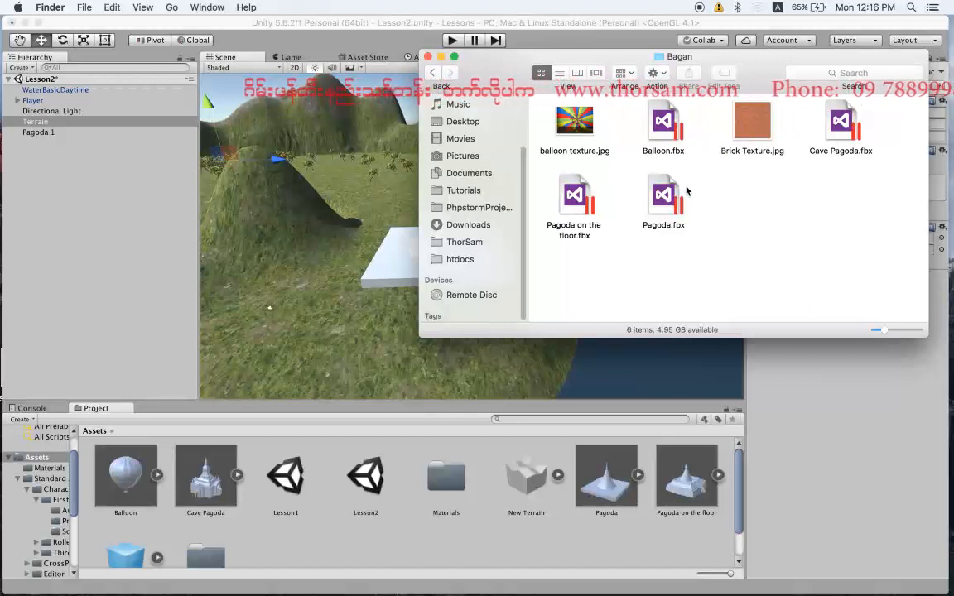
left_click(756, 24)
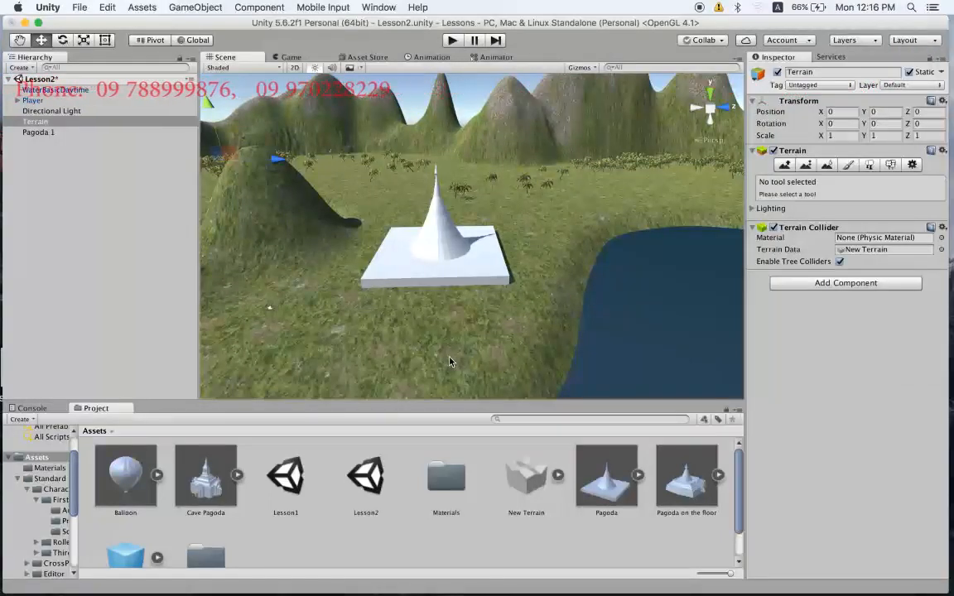
left_click(465, 252)
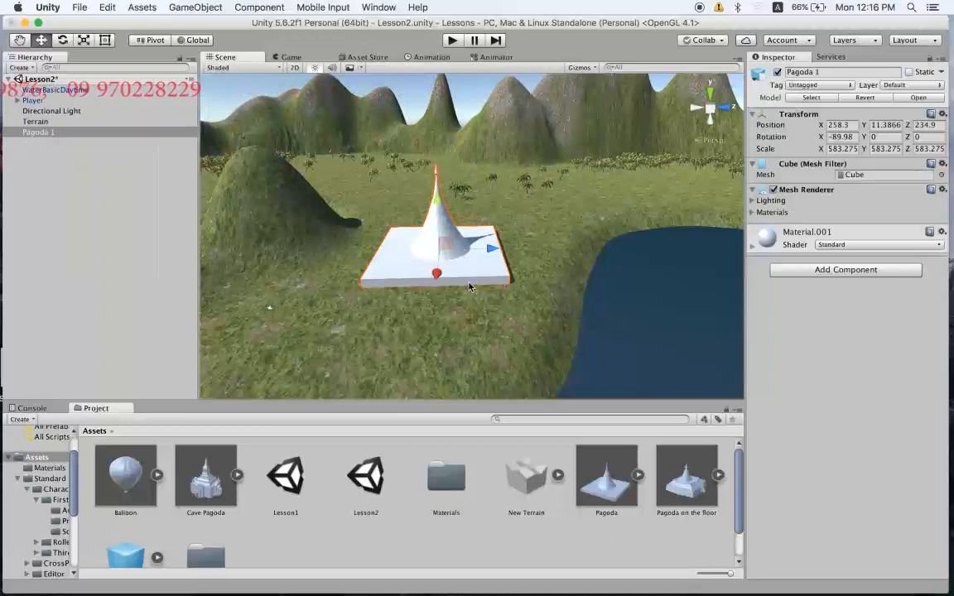
left_click(556, 266)
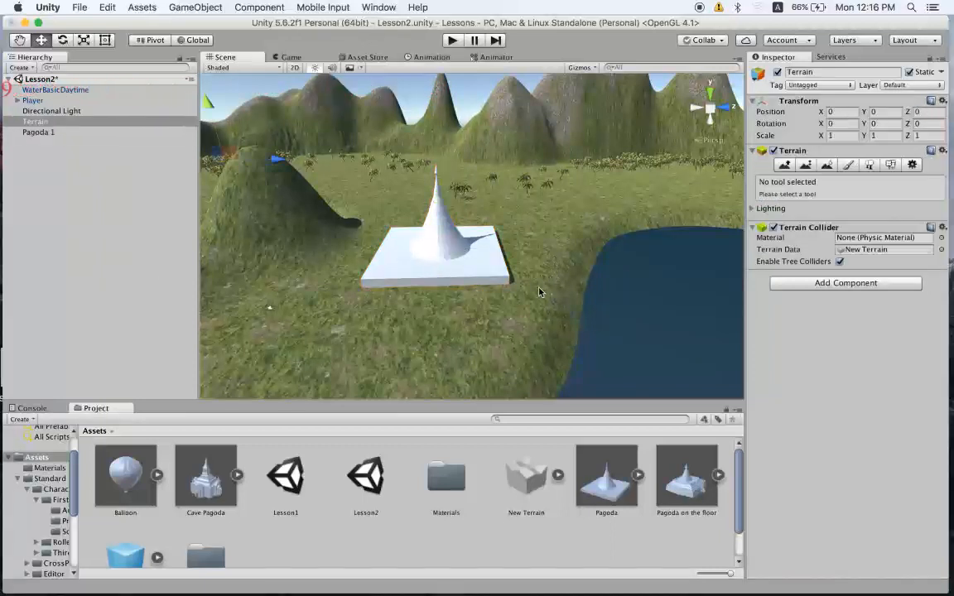
left_click_drag(543, 272, 448, 292, "alt")
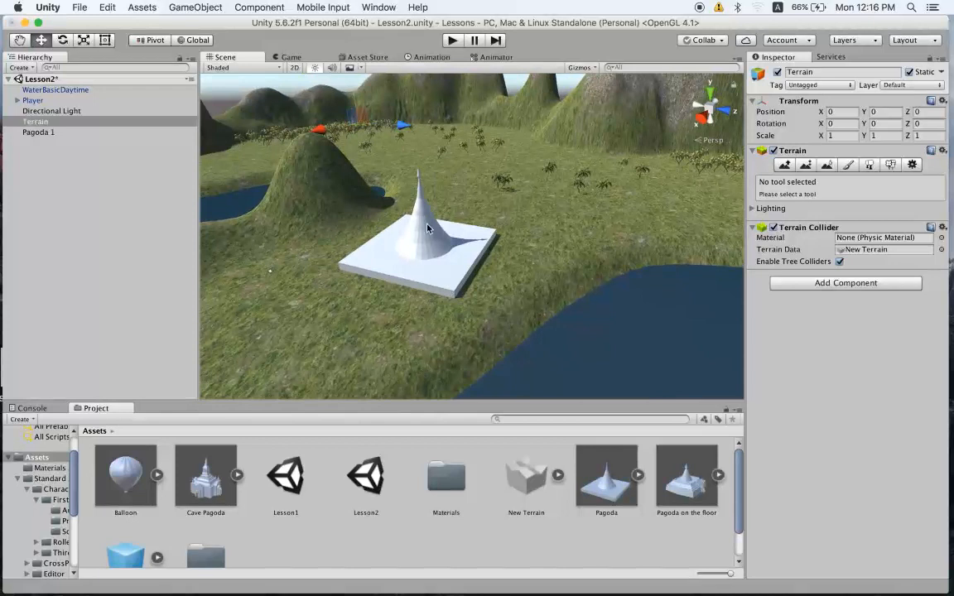
left_click(429, 252)
left_click(445, 320)
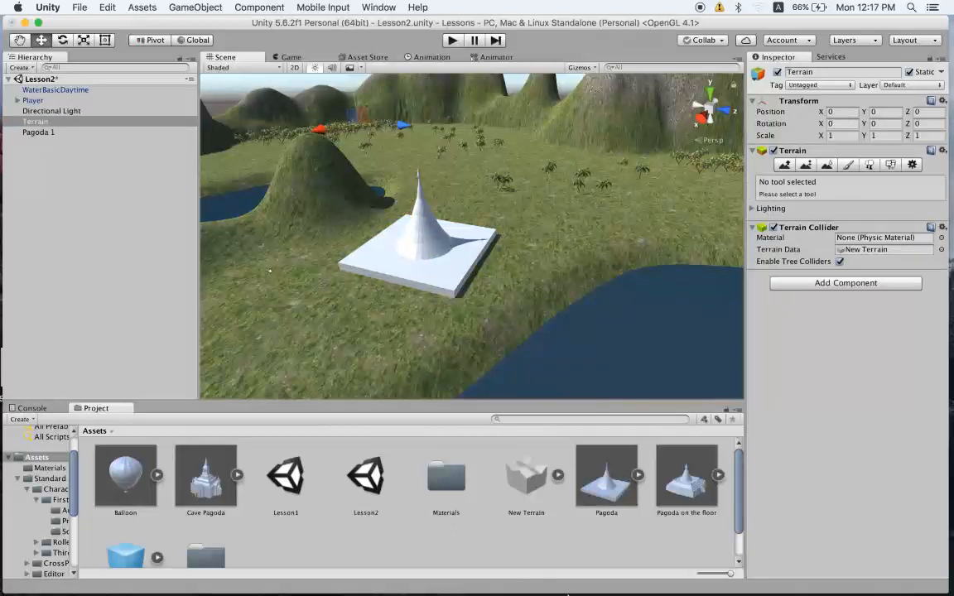
- Switch to Finder and import Brick Texture.jpg from the Bagan folder into the Unity project's Assets folder
mouse_move(557, 575)
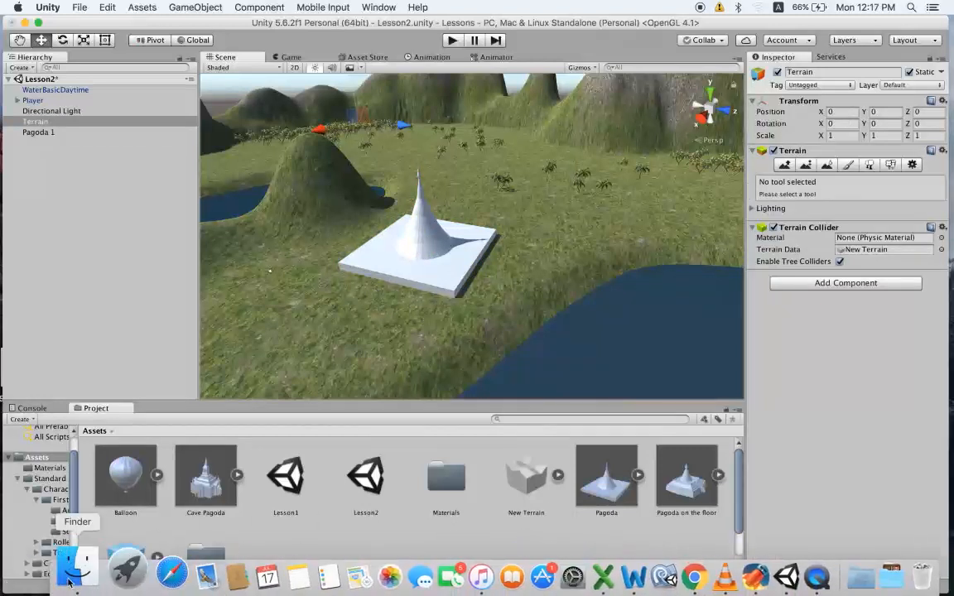
left_click(30, 577)
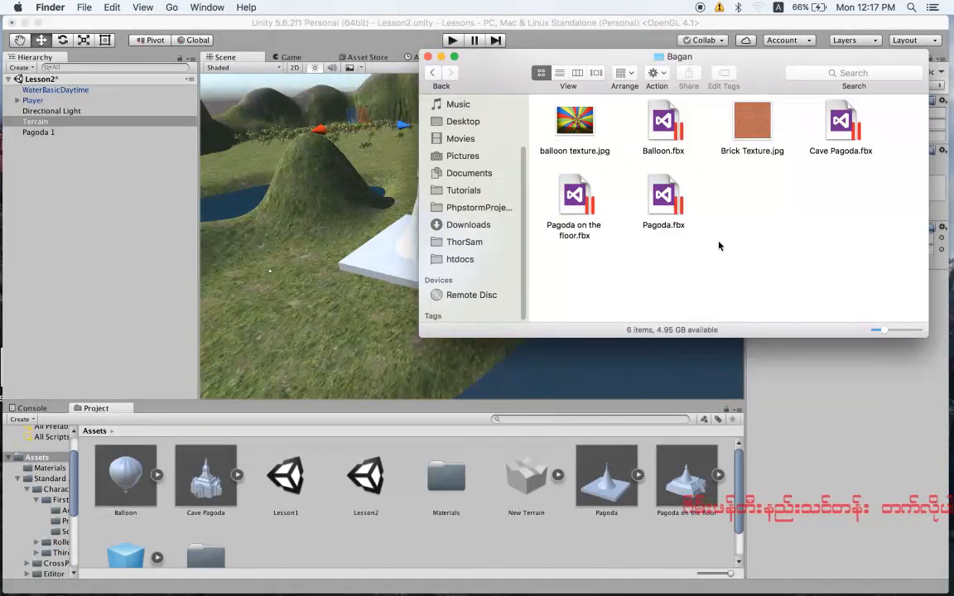
left_click_drag(674, 56, 699, 56)
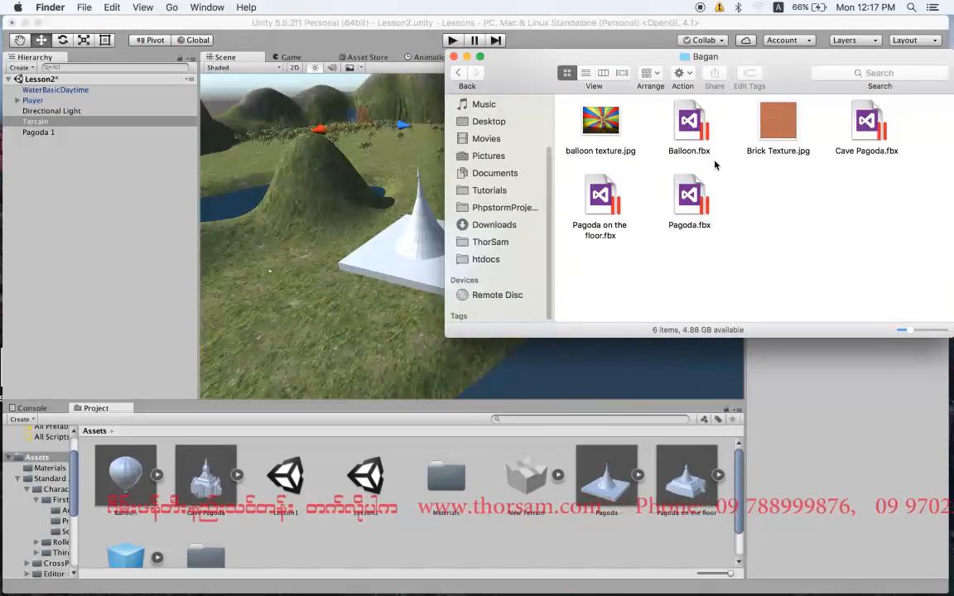
left_click_drag(778, 124, 329, 545)
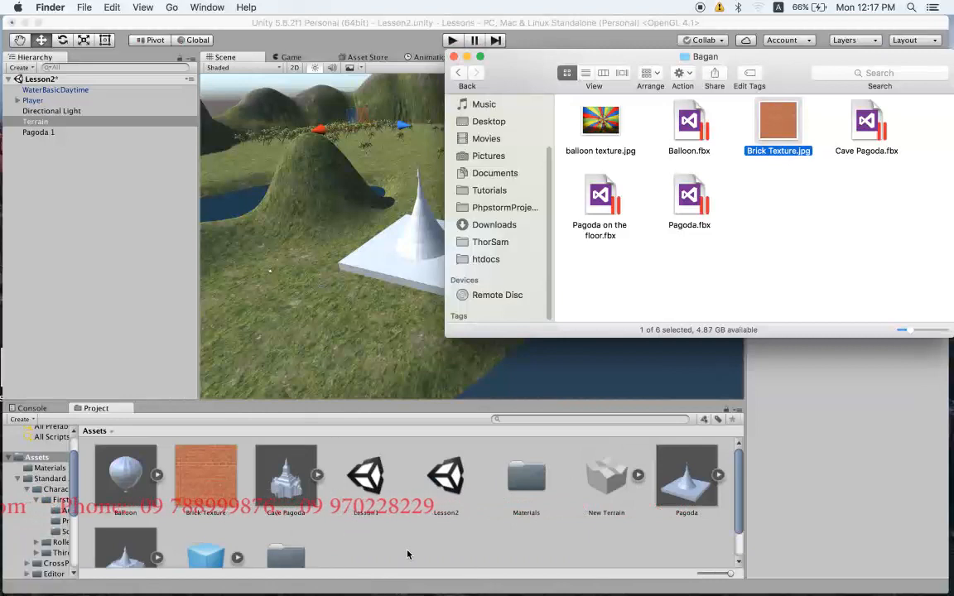
- Return to Unity and apply the Brick Texture image directly to the Pagoda 1 object in the scene
left_click(344, 350)
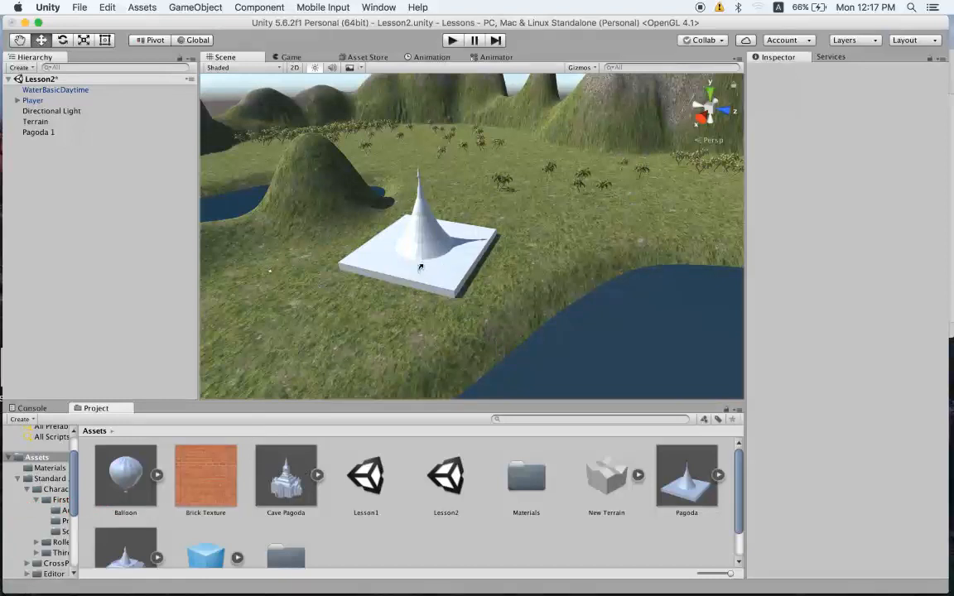
left_click_drag(421, 267, 420, 268)
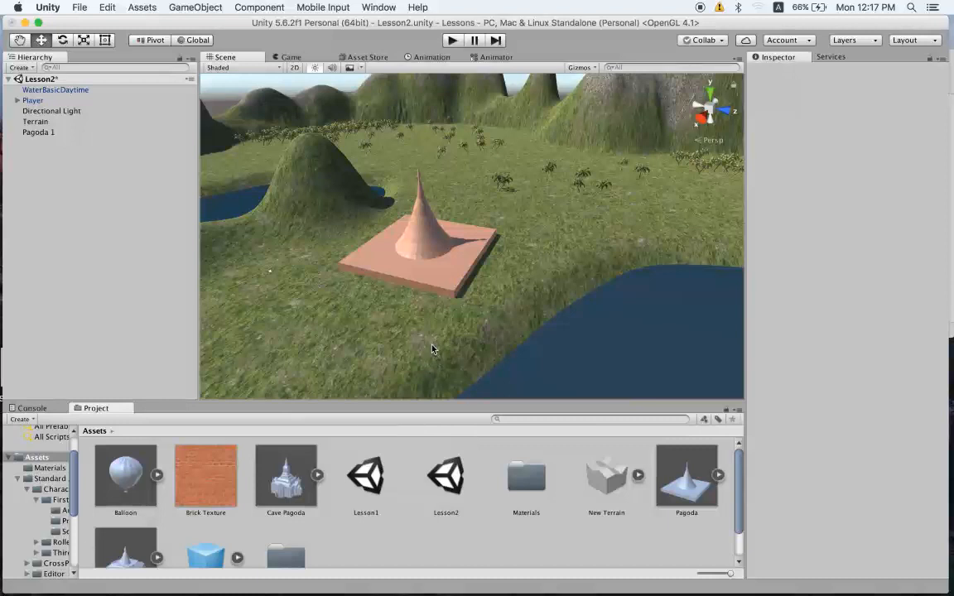
left_click_drag(394, 351, 553, 312, "alt")
left_click(470, 265)
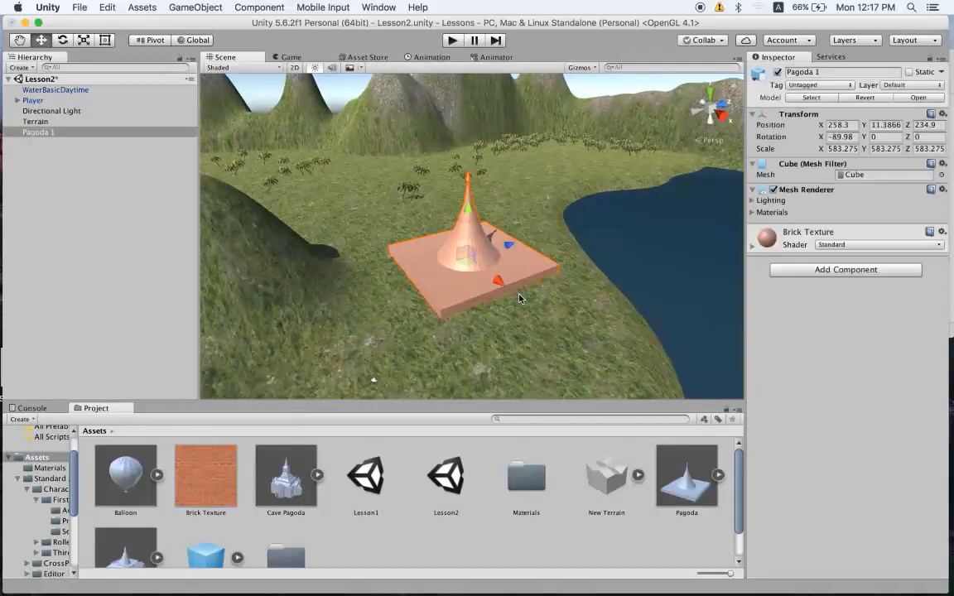
- Examine the brick surface on the pagoda's spire and base up close
scroll(531, 312, "up", 4)
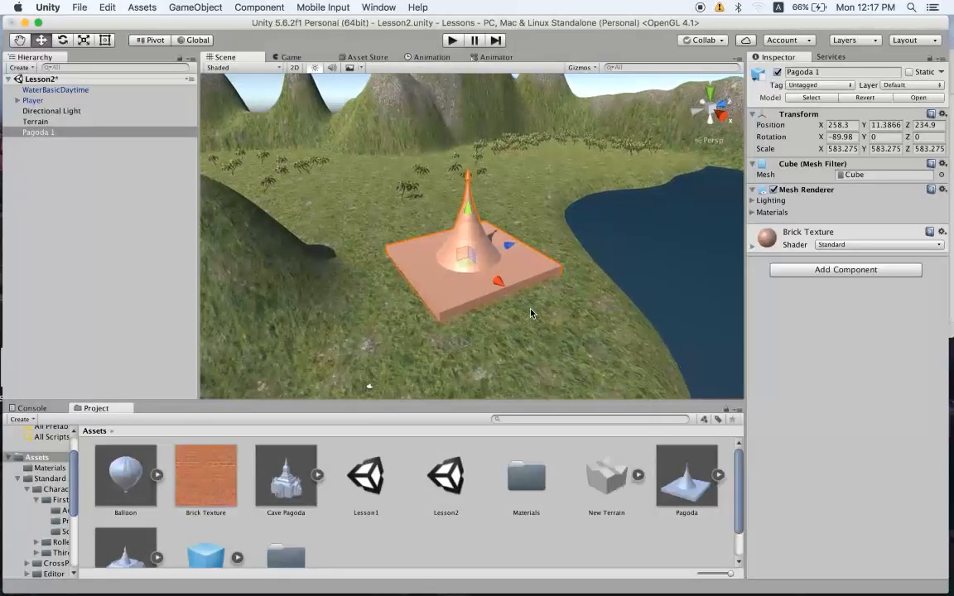
scroll(530, 311, "up", 5)
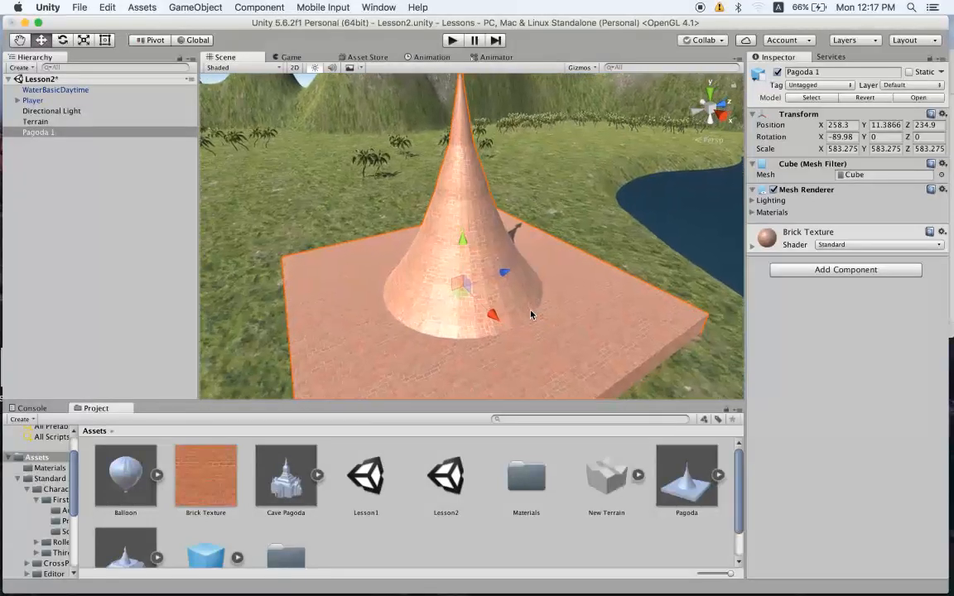
scroll(530, 314, "up", 4)
scroll(531, 313, "down", 8)
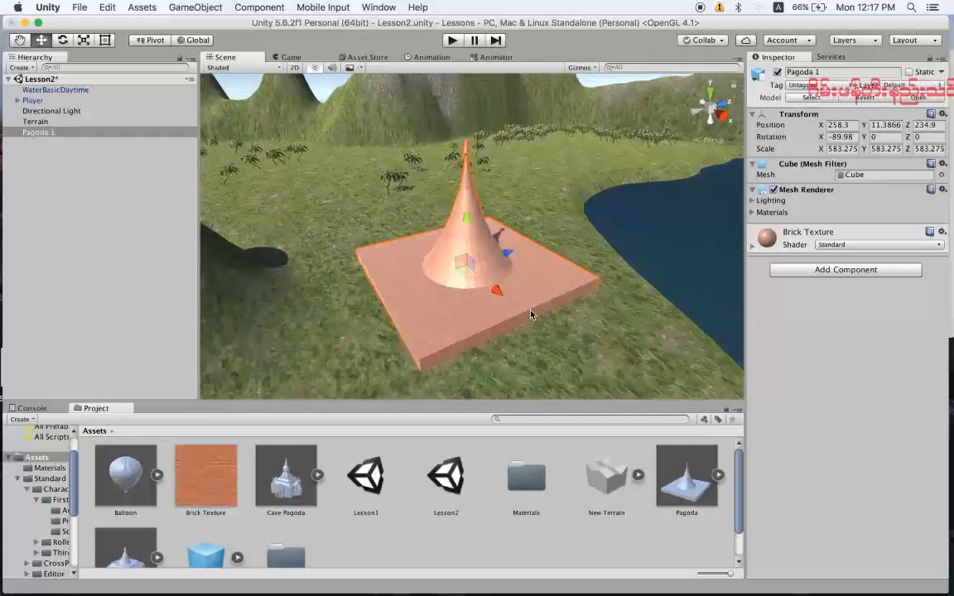
left_click(571, 336)
left_click(501, 312)
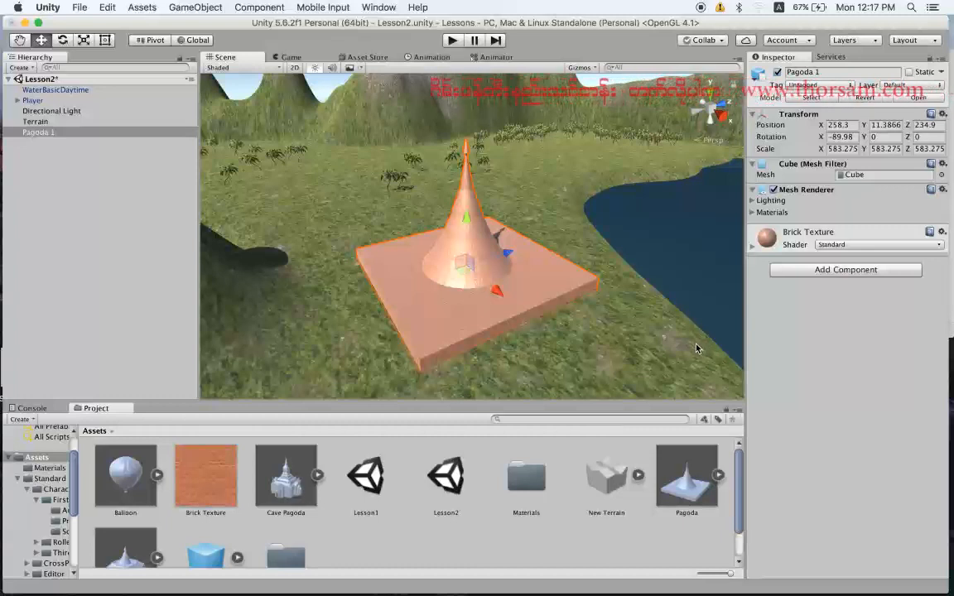
left_click(697, 349)
left_click(500, 288)
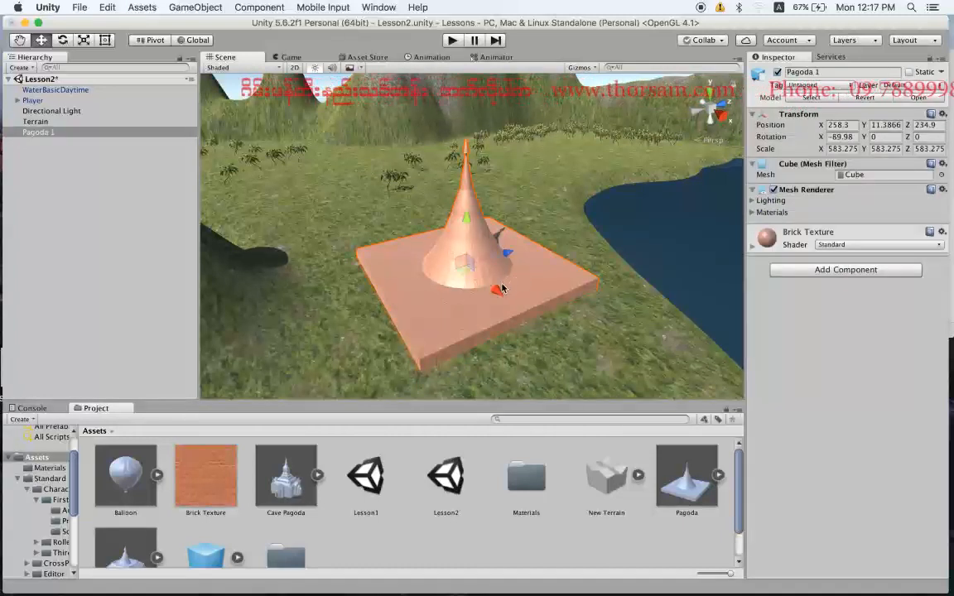
- Undo the brick texture application on Pagoda 1 and check its assigned material
key("super+z")
key("super+z")
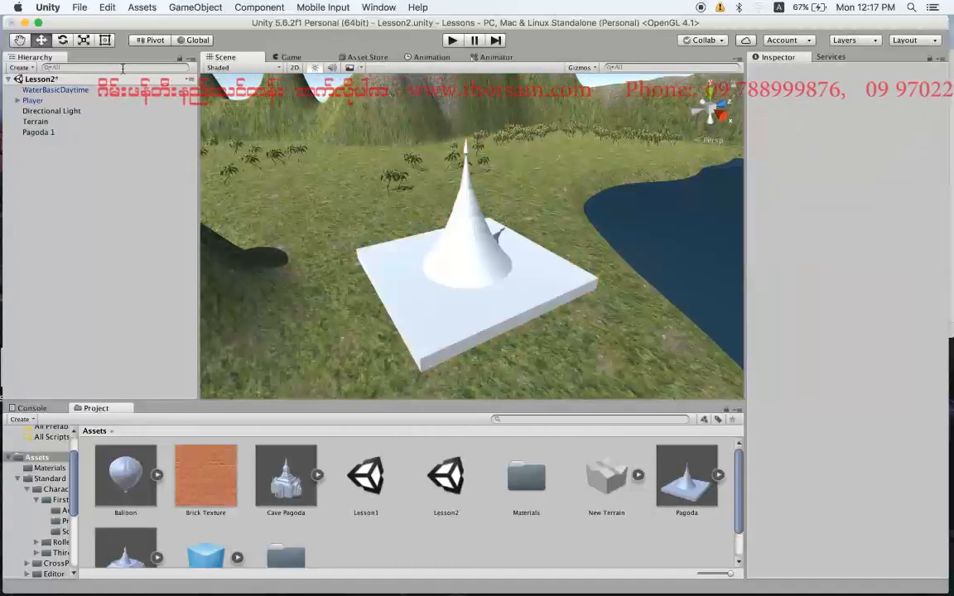
left_click(511, 266)
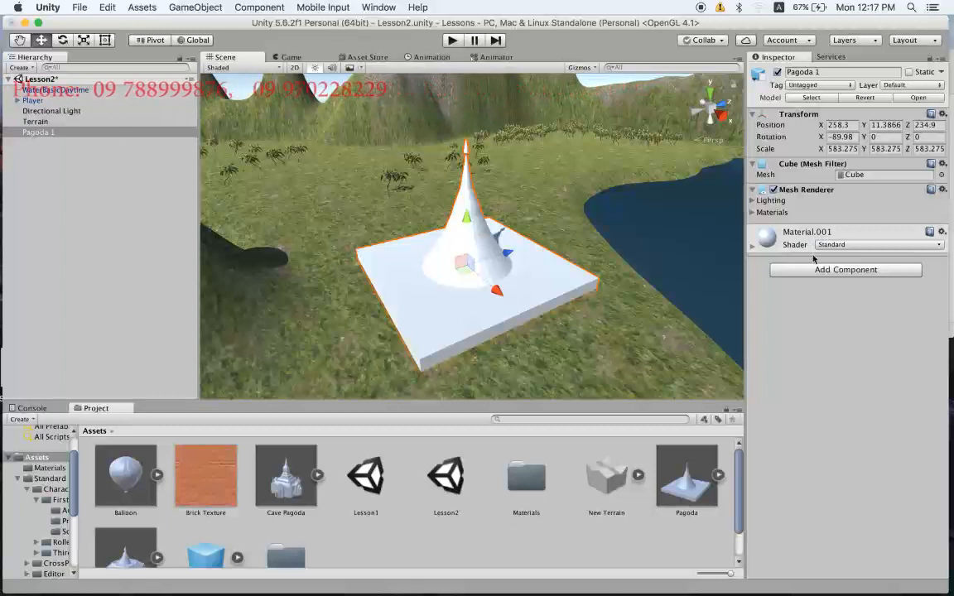
left_click(593, 538)
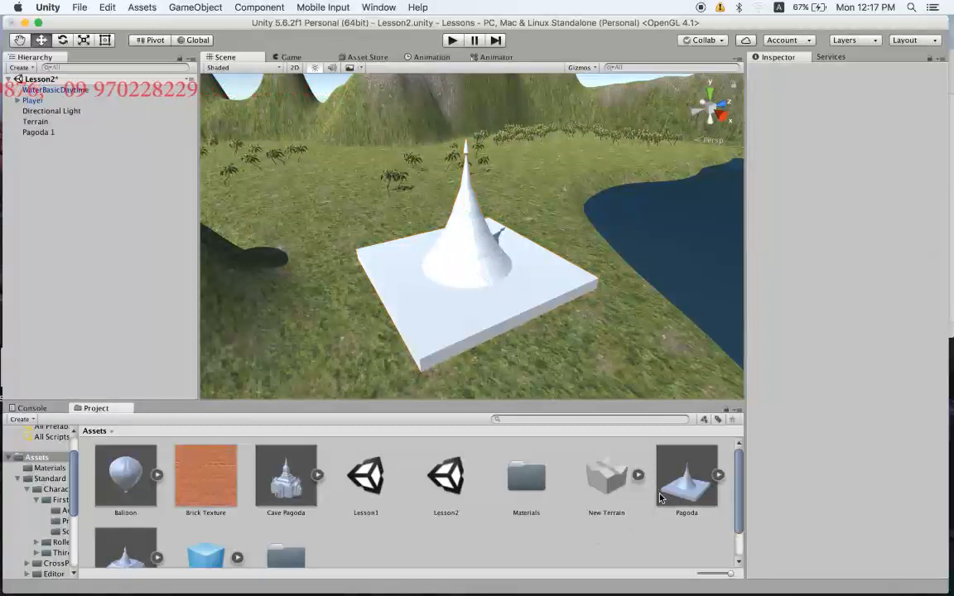
- Open the Materials folder in Assets and examine the settings of Material.001 and the Brick Texture material
scroll(704, 488, "down", 2)
scroll(665, 460, "up", 2)
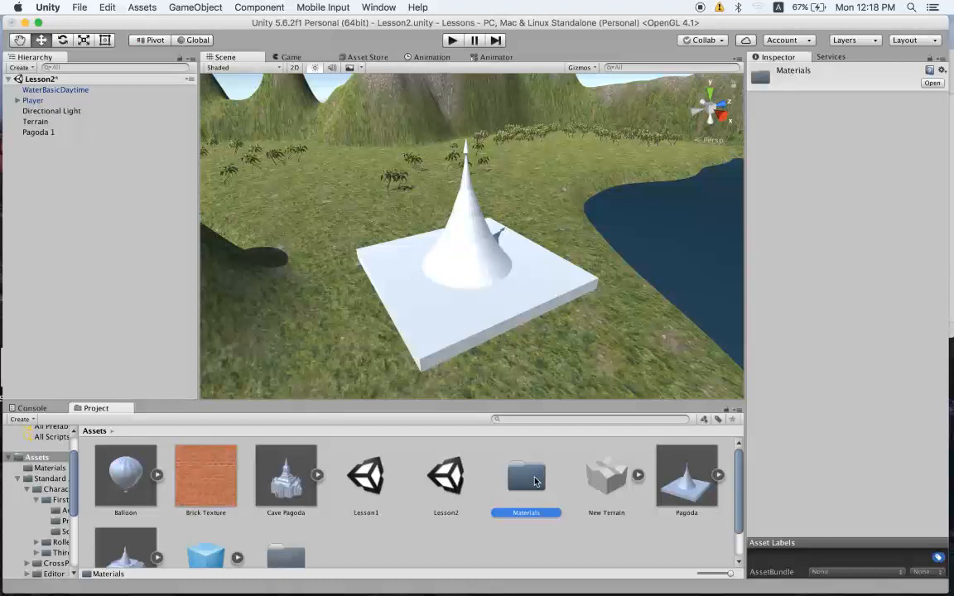
left_click(471, 246)
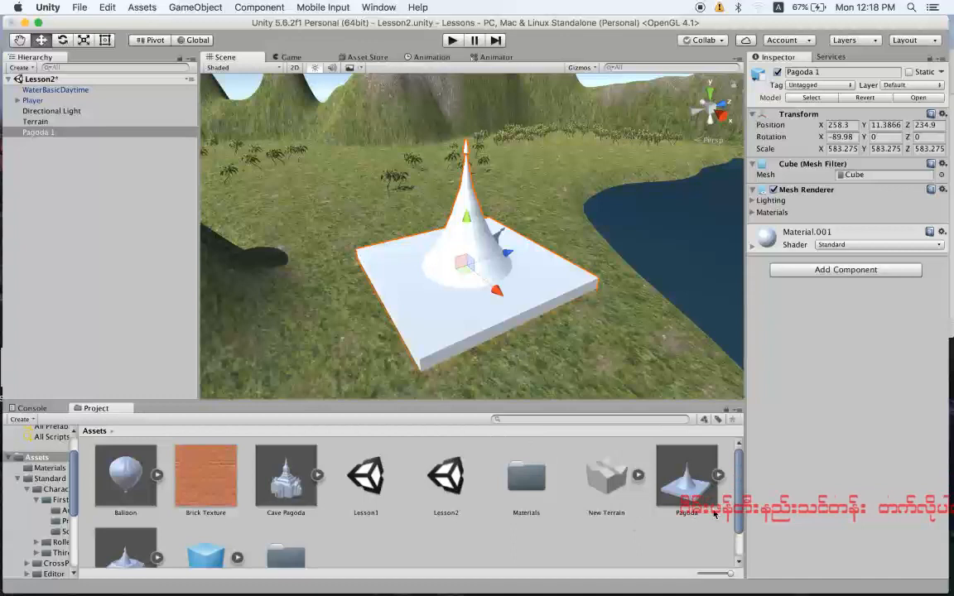
left_click_drag(739, 495, 740, 516)
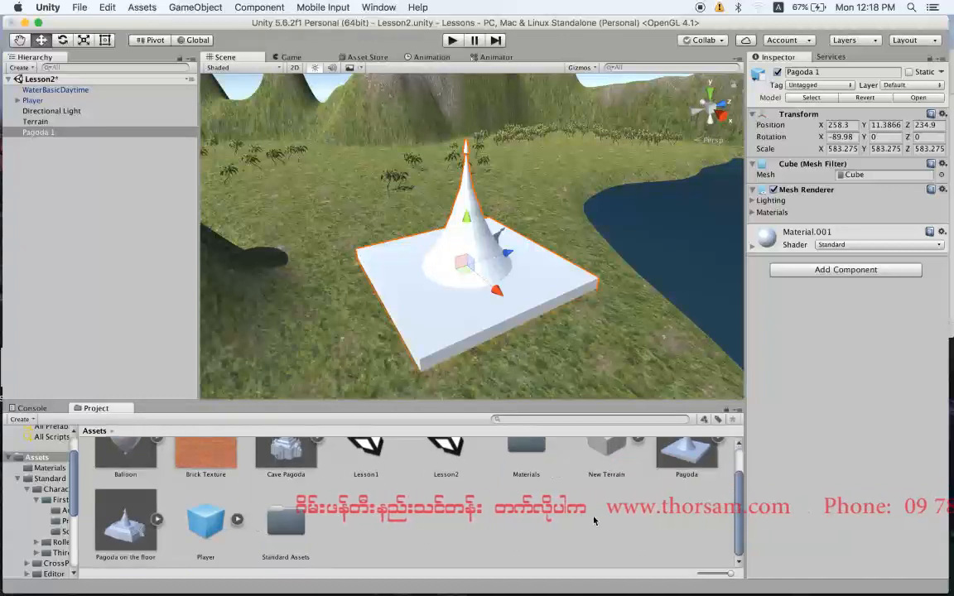
left_click(527, 446)
double_click(527, 446)
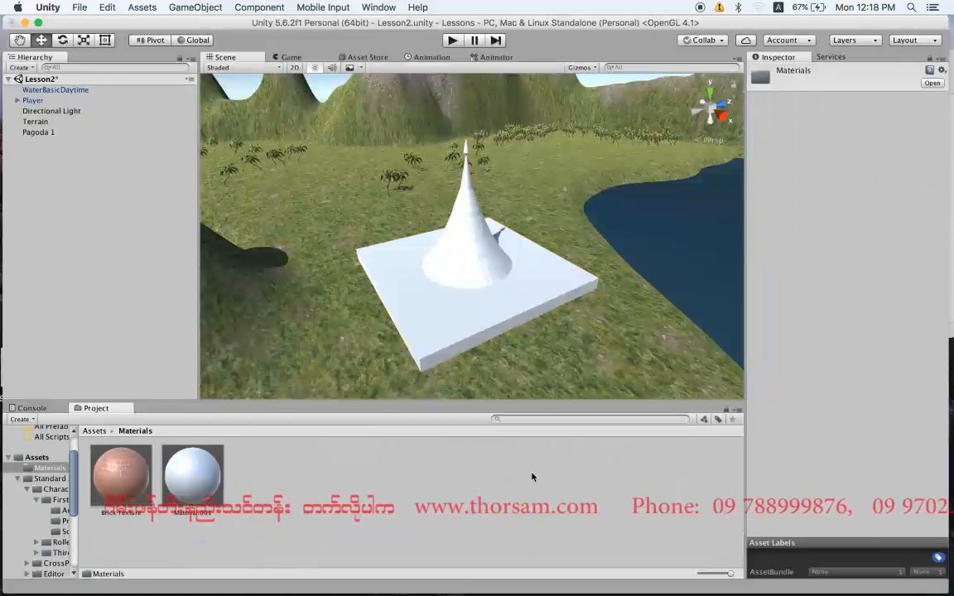
left_click(195, 485)
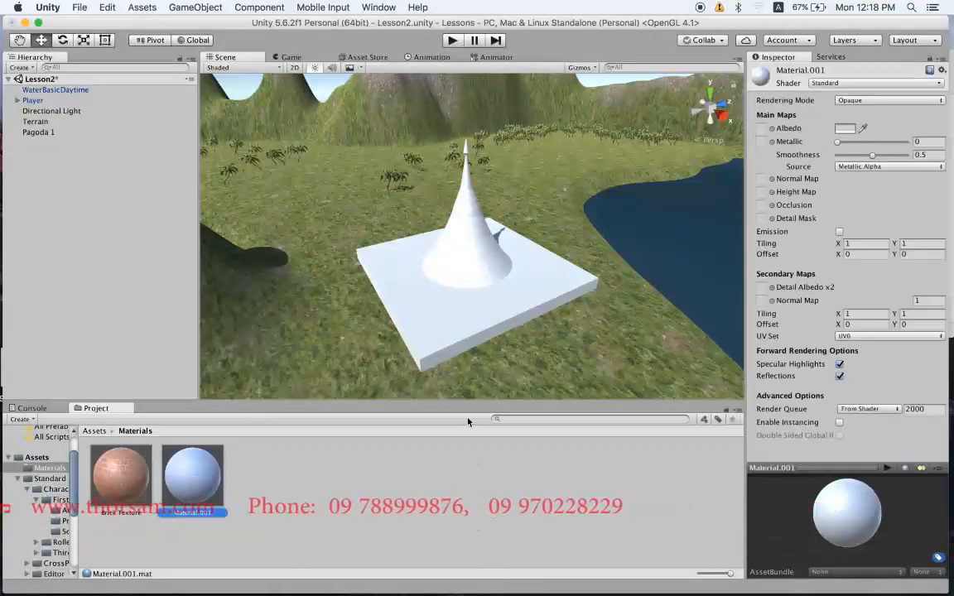
left_click(120, 476)
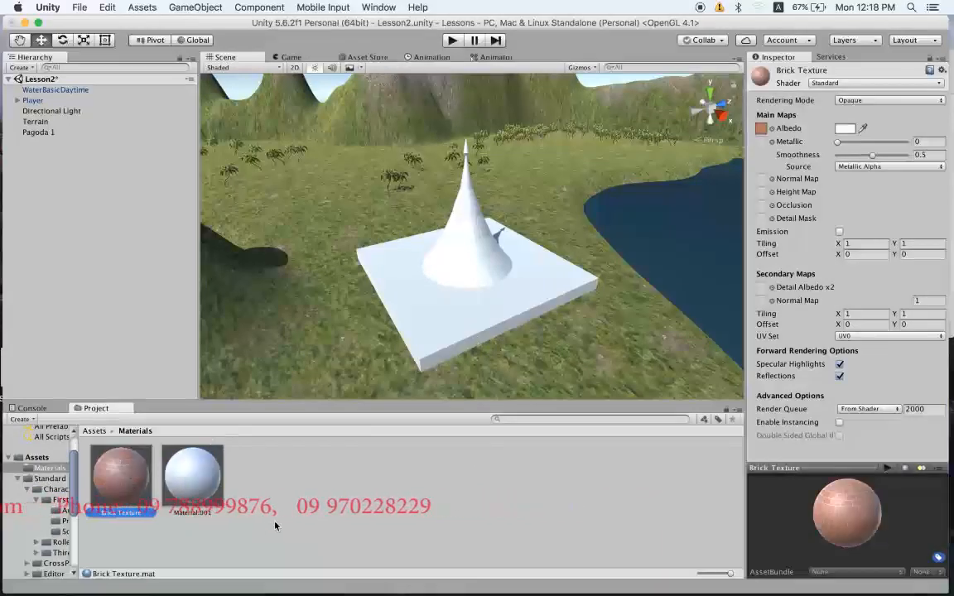
- Delete the Brick Texture material from the Materials folder and check which material Pagoda 1 uses
key("super+BackSpace")
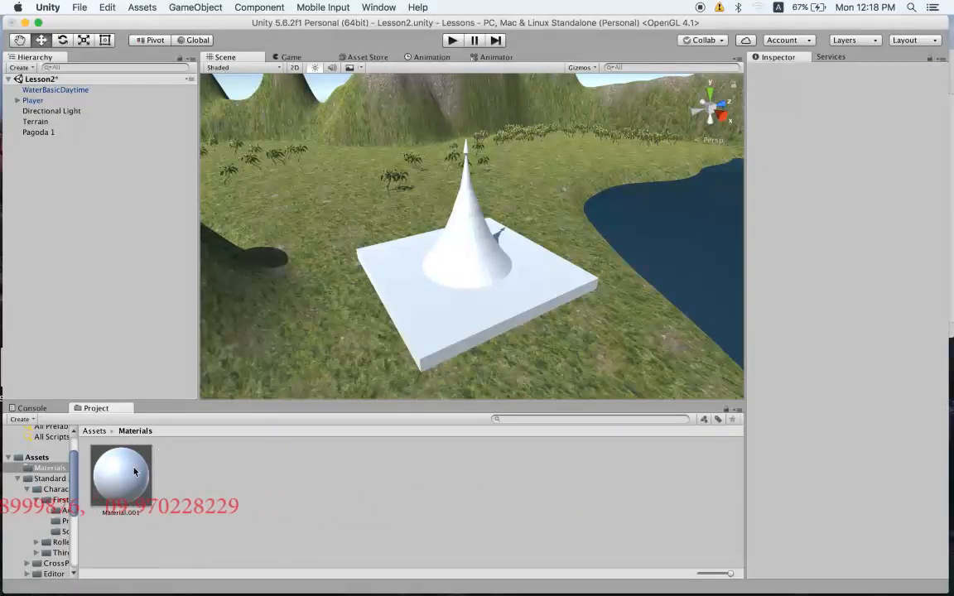
left_click(462, 286)
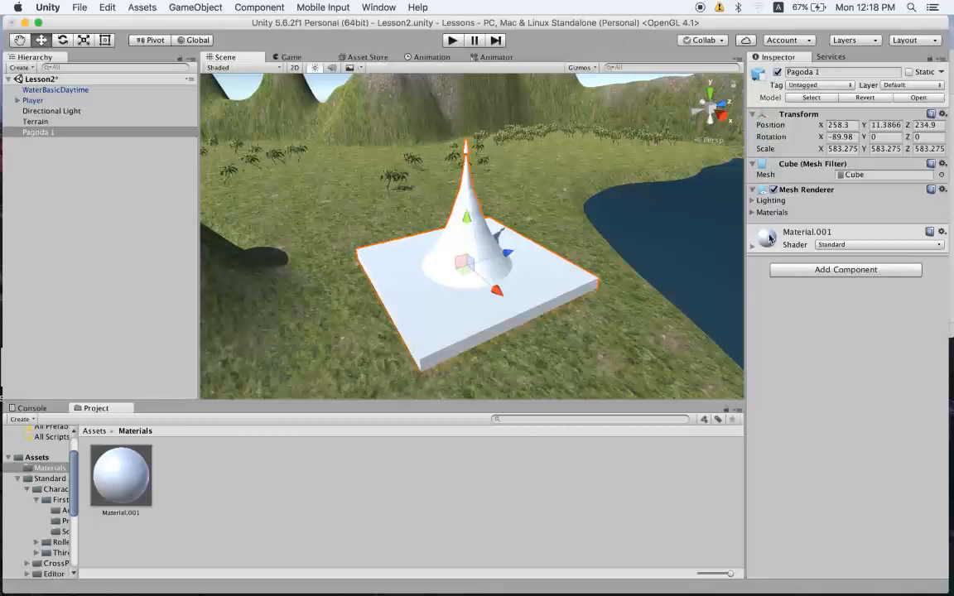
- Try a blue albedo colour on Material.001, then set it to pure white (FFFFFF)
left_click(117, 483)
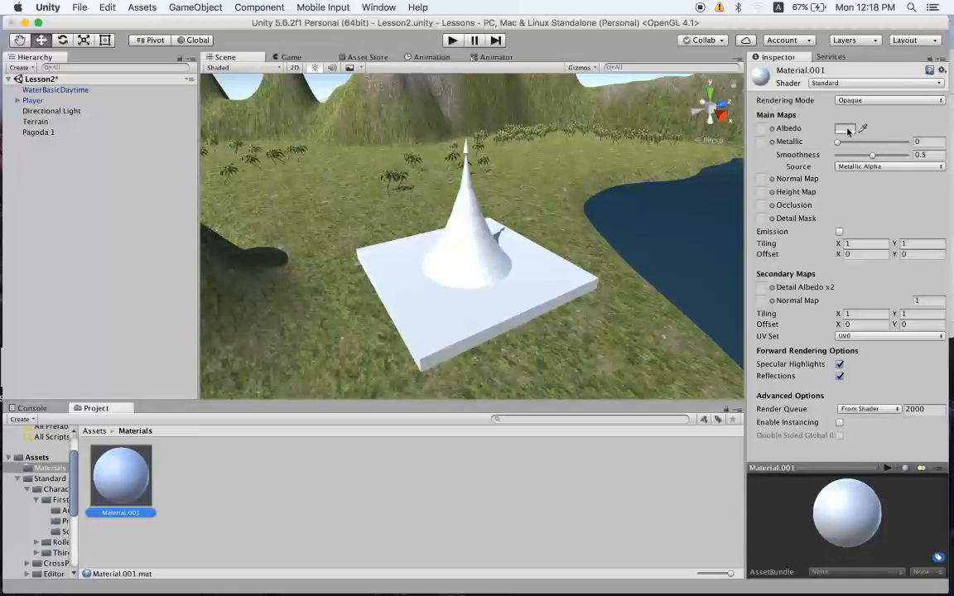
left_click(846, 130)
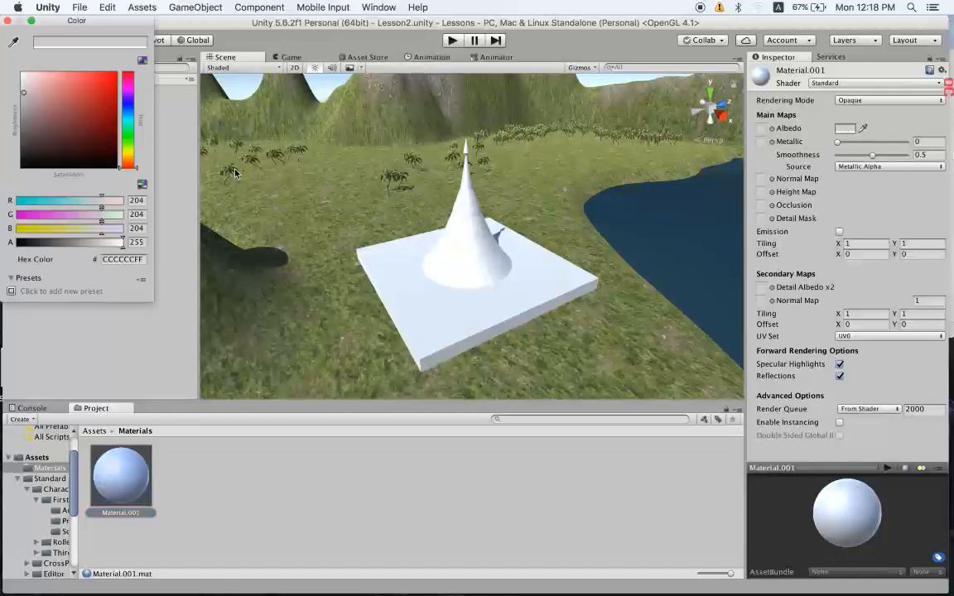
left_click(127, 118)
left_click(91, 100)
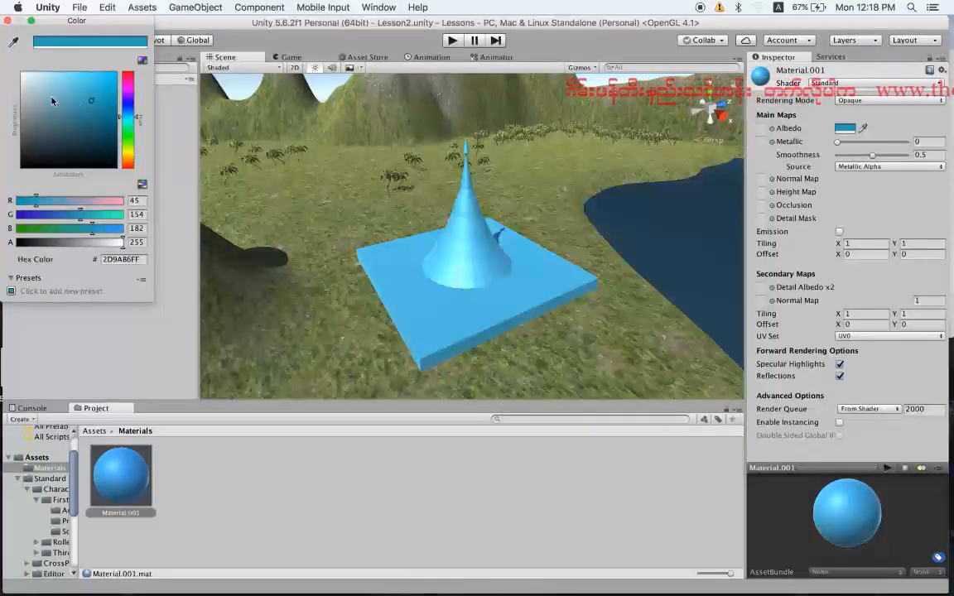
mouse_move(69, 103)
left_mouse_down()
mouse_move(41, 96)
mouse_move(22, 74)
left_mouse_up()
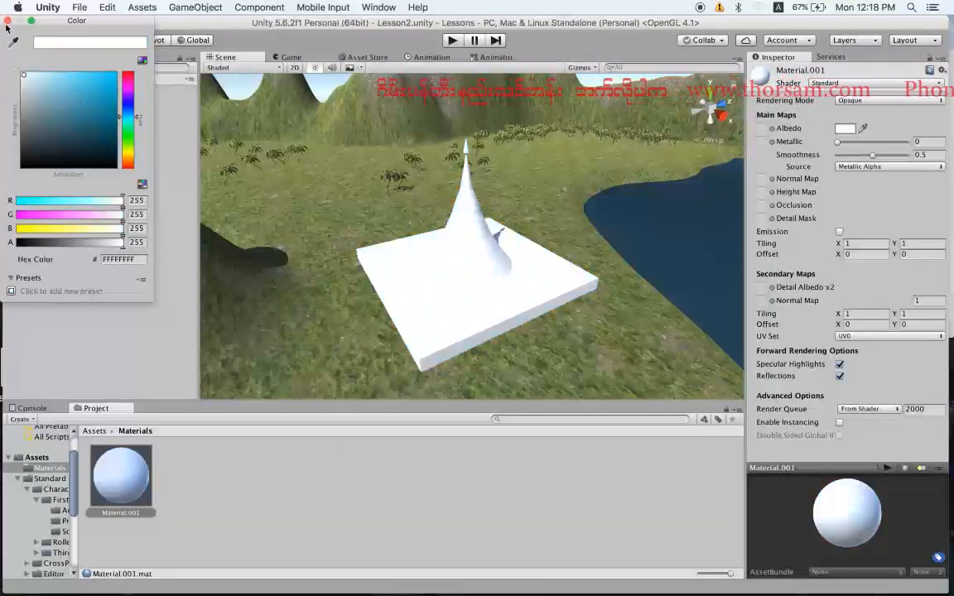
left_click(15, 19)
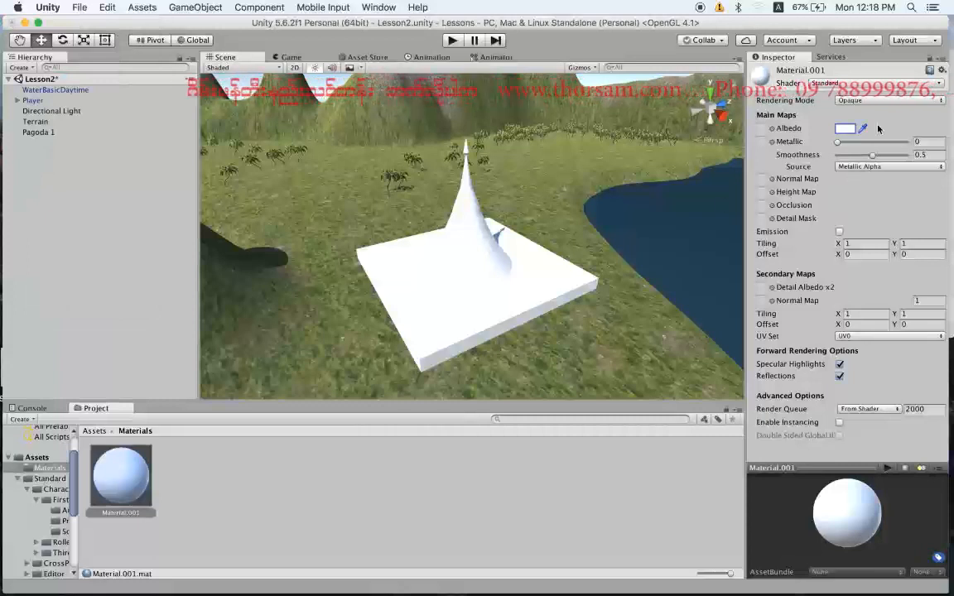
- Assign the Brick Texture image from the Assets folder as the albedo map of Material.001
left_click(37, 457)
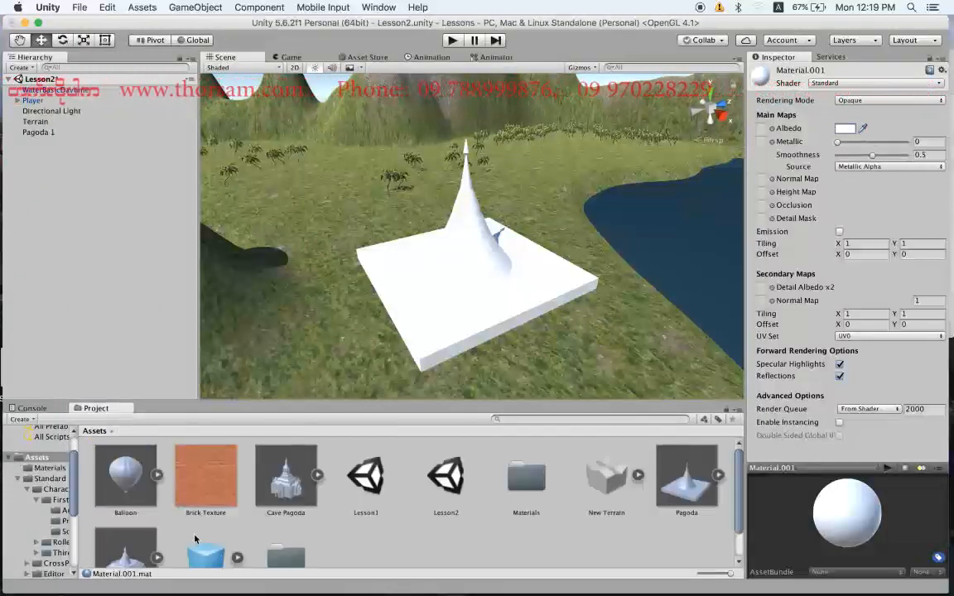
double_click(540, 475)
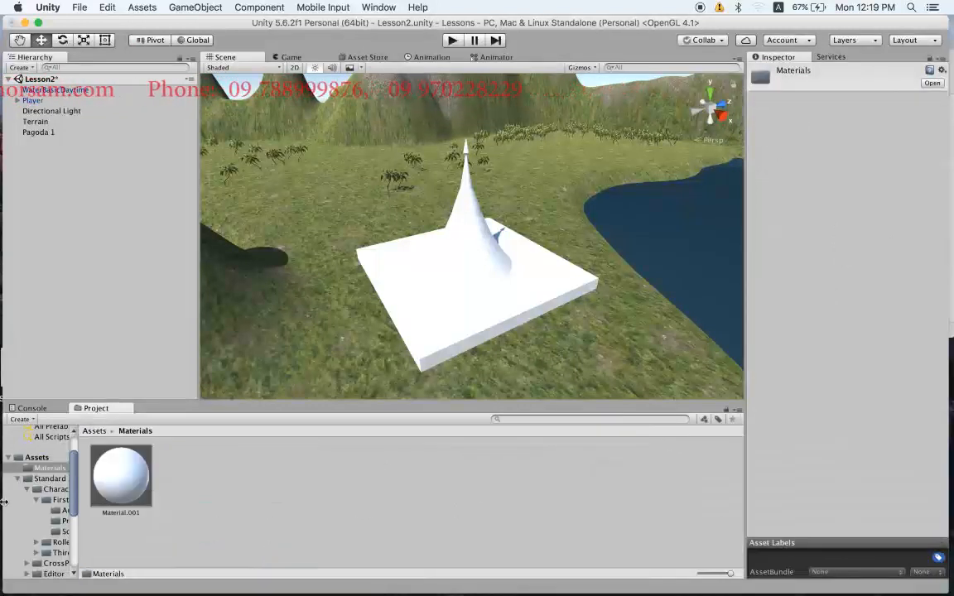
left_click(94, 431)
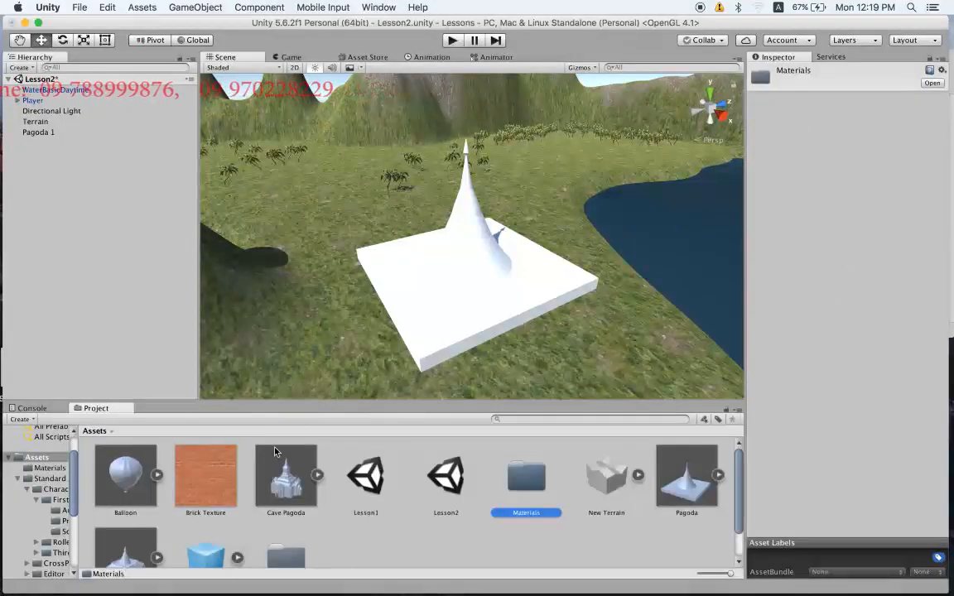
double_click(535, 475)
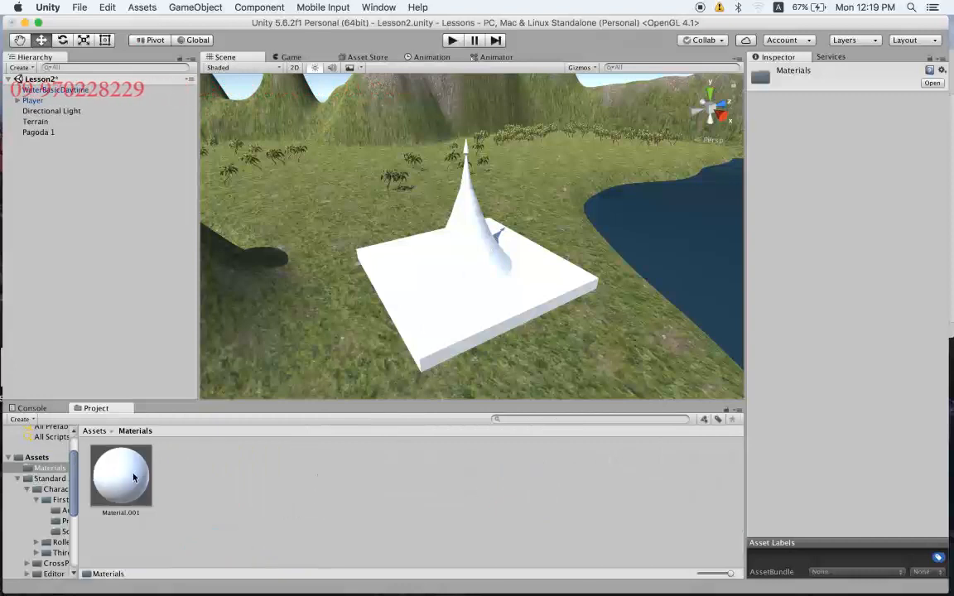
left_click(133, 478)
left_click(95, 431)
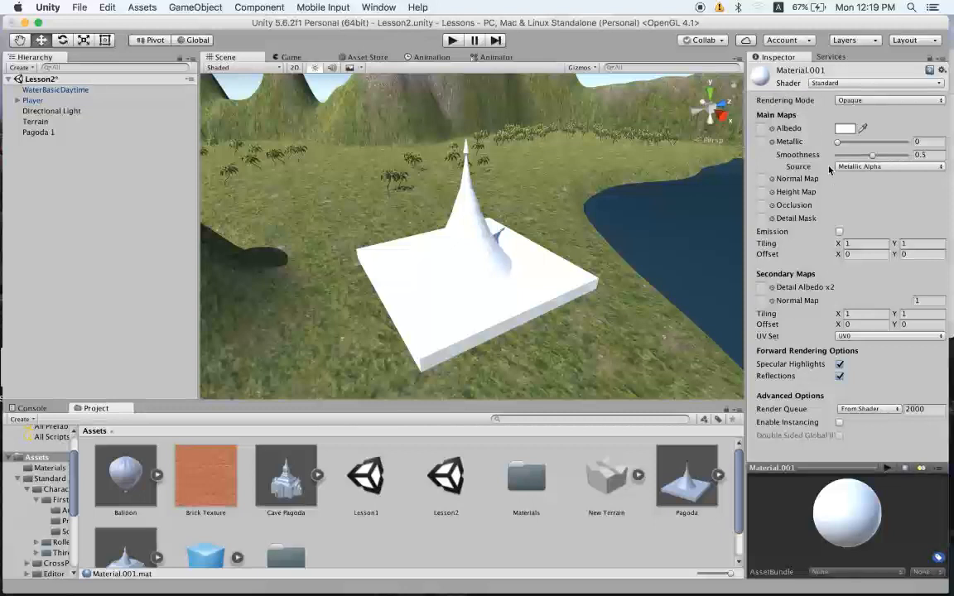
left_click_drag(218, 476, 781, 154)
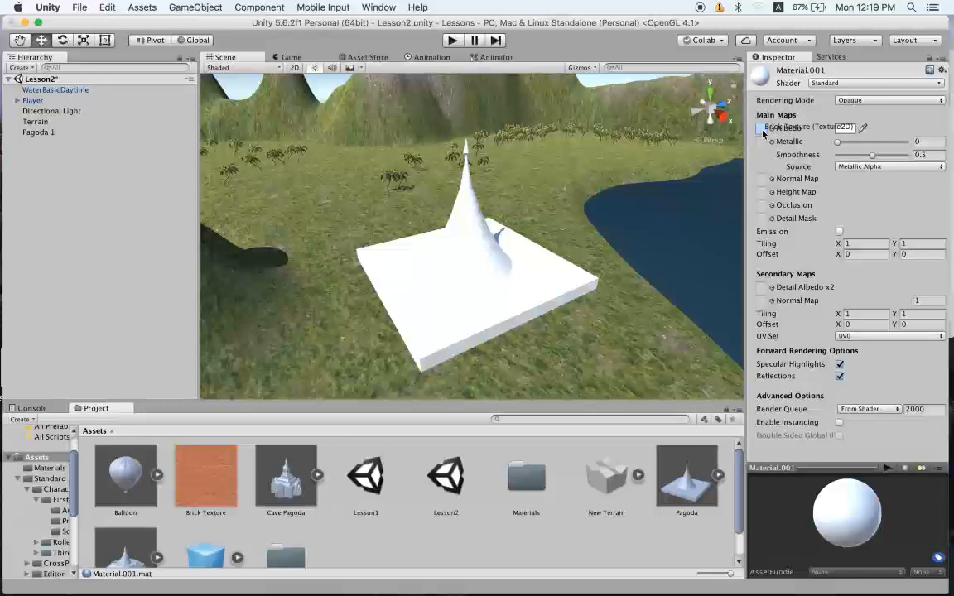
left_click_drag(763, 131, 763, 133)
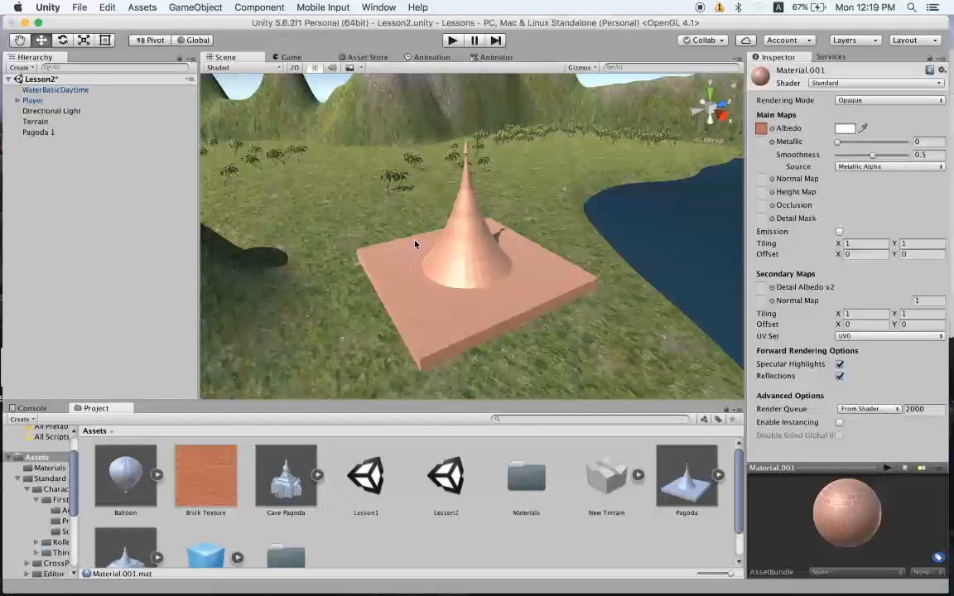
left_click_drag(497, 308, 521, 300, "alt")
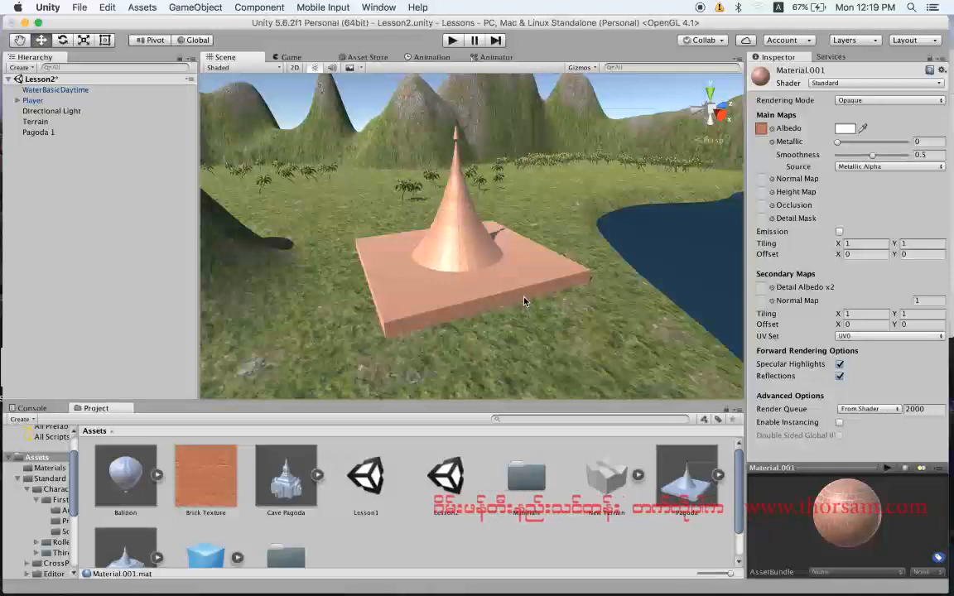
- Play-test the scene by walking the player into and around the brick pagoda's base, and stop the game
left_click(452, 40)
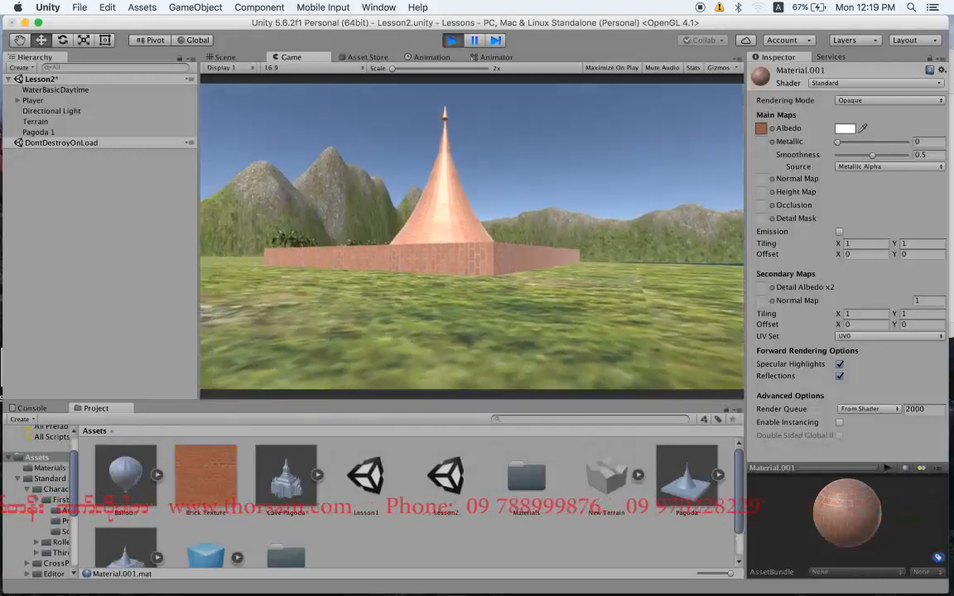
key("w")
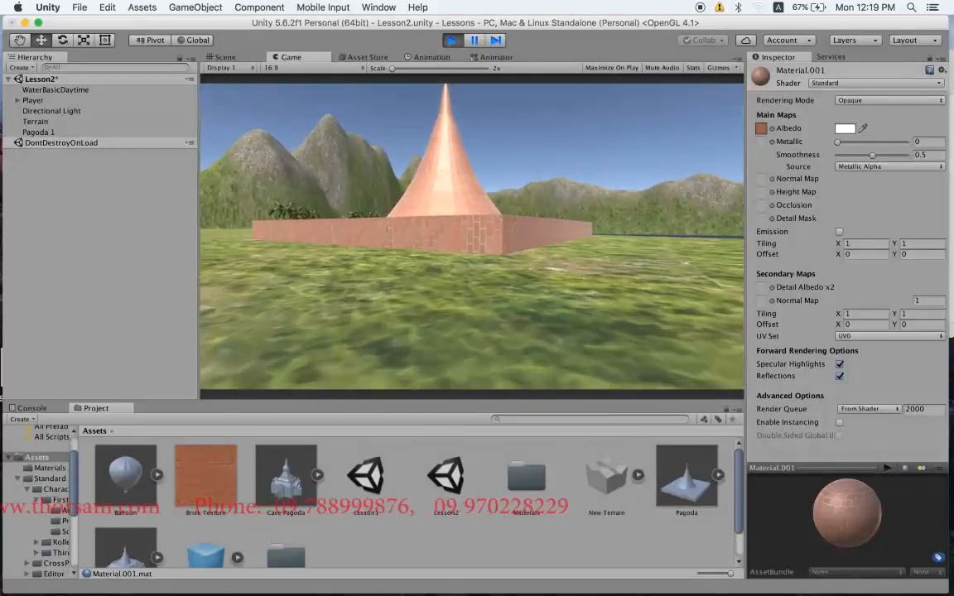
key("w")
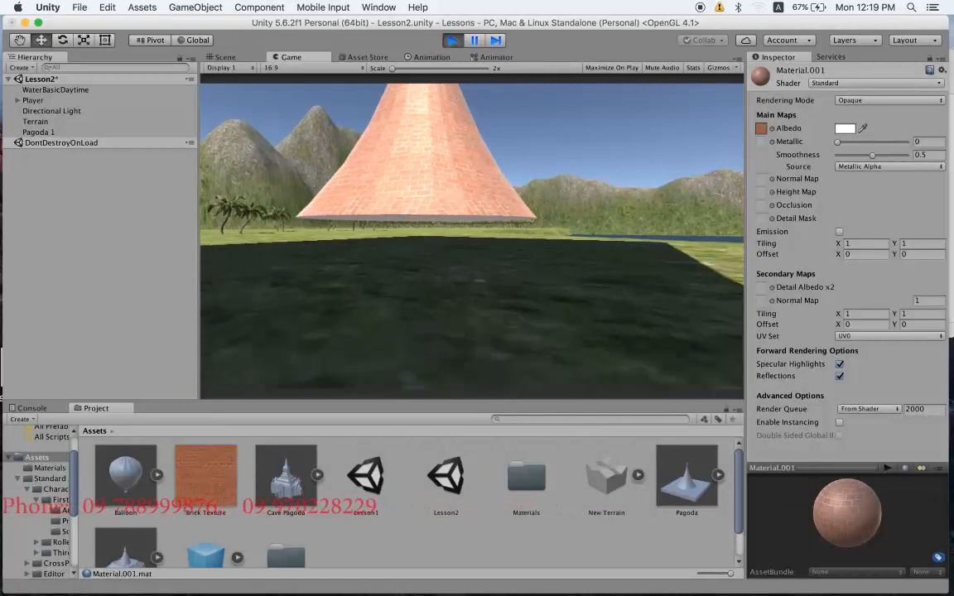
key("s")
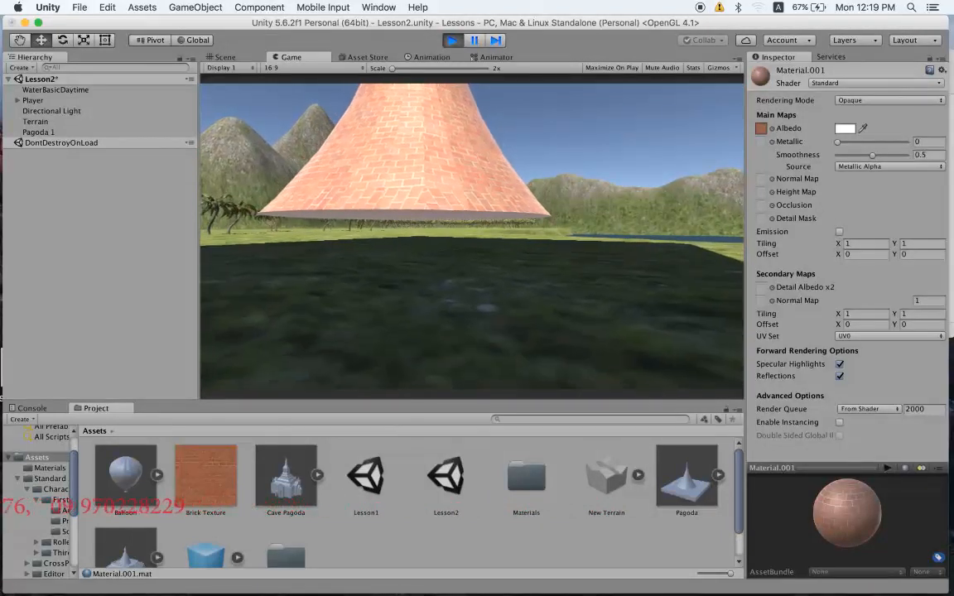
key("s")
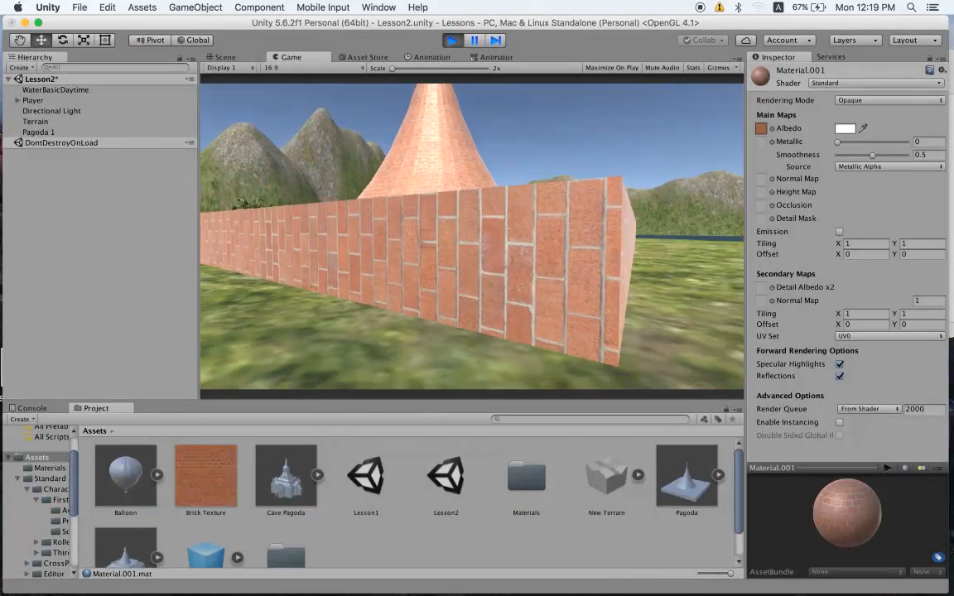
key("d")
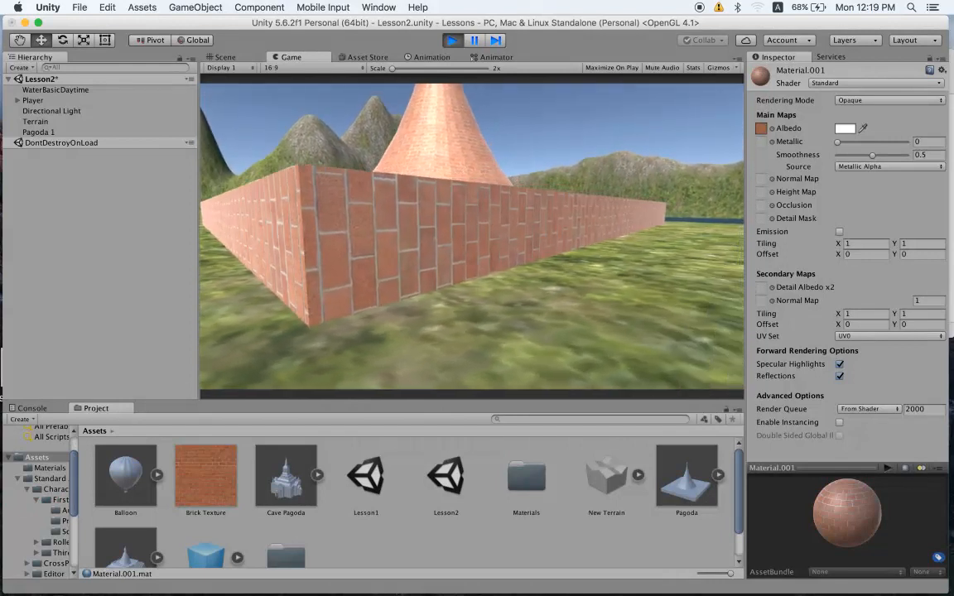
key("s")
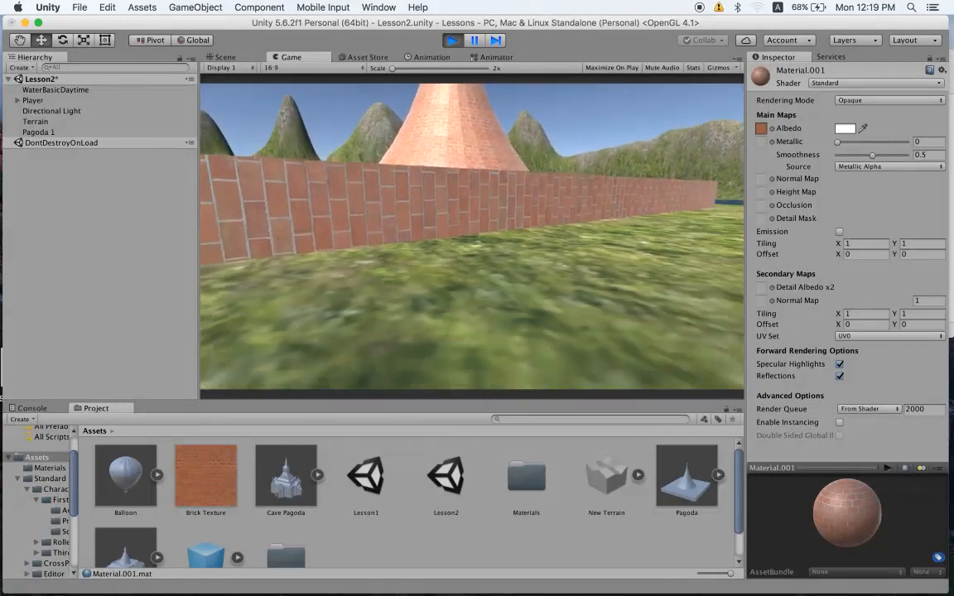
key("s")
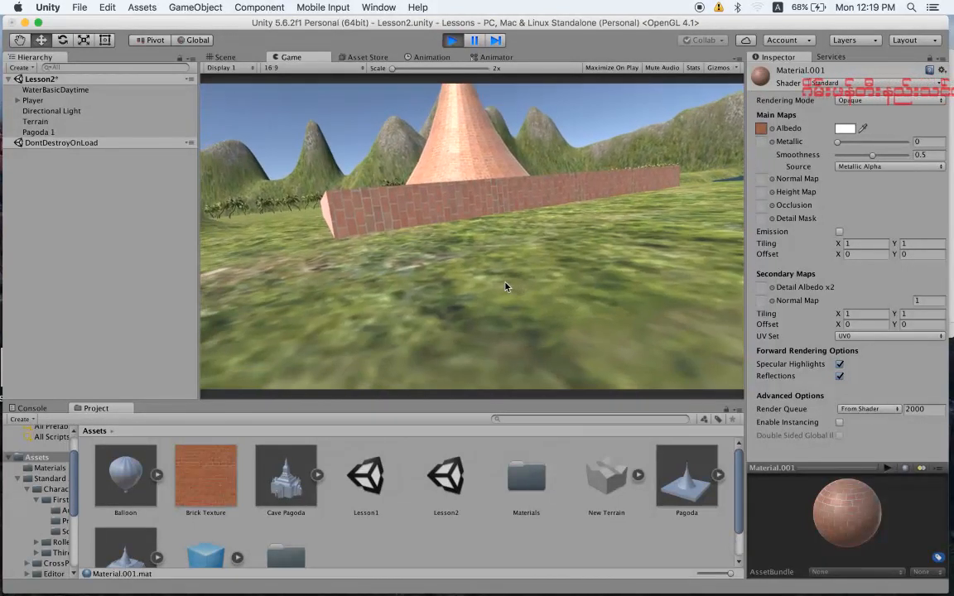
left_click(451, 40)
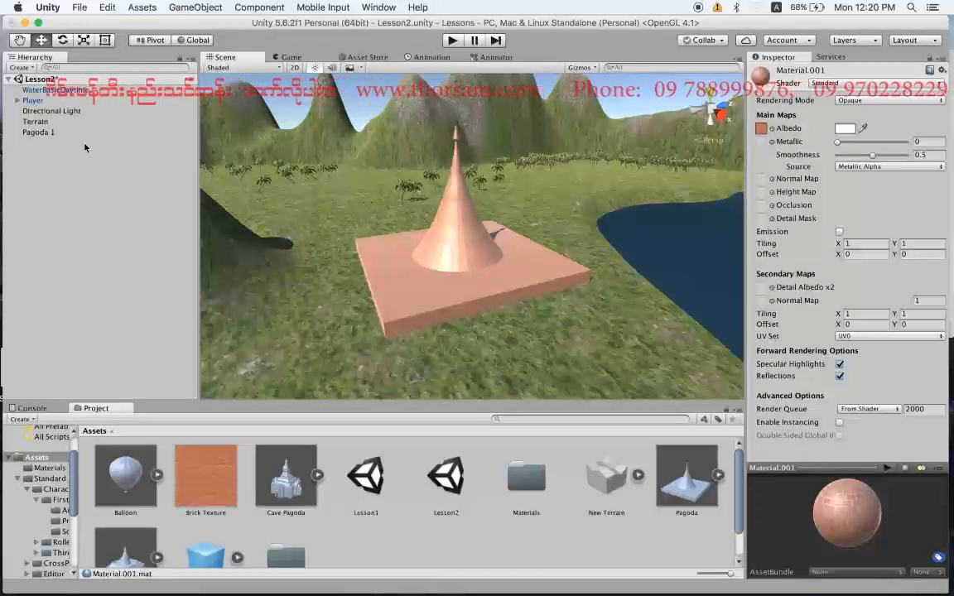
- Add a Box Collider physics component to Pagoda 1 and view its bounds around the model
left_click(500, 260)
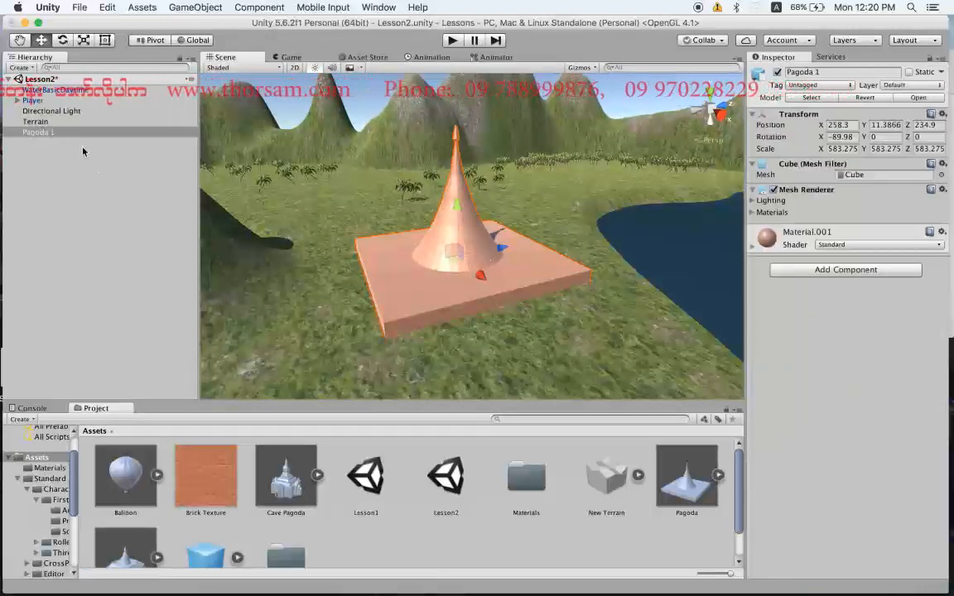
left_click(865, 271)
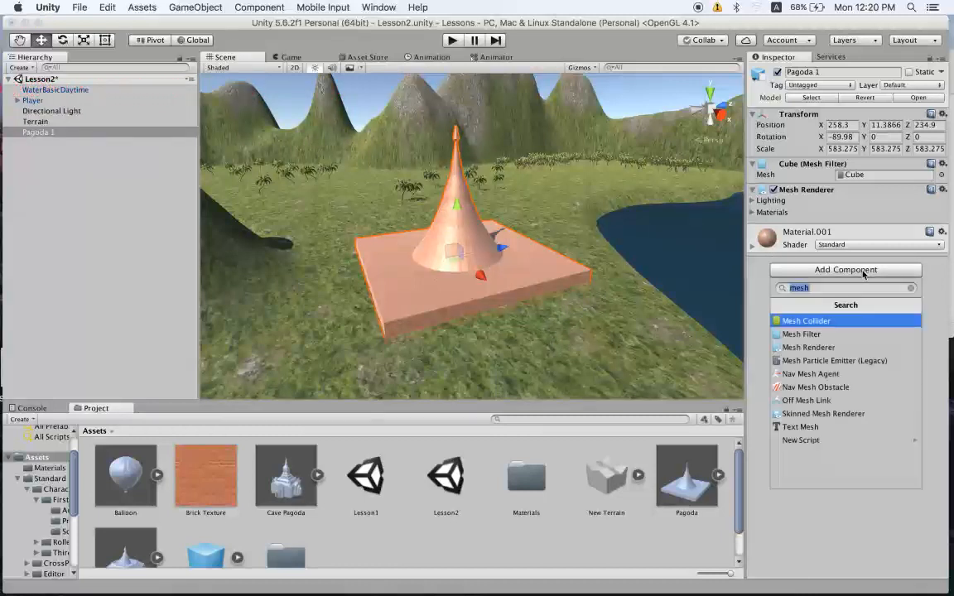
key("BackSpace")
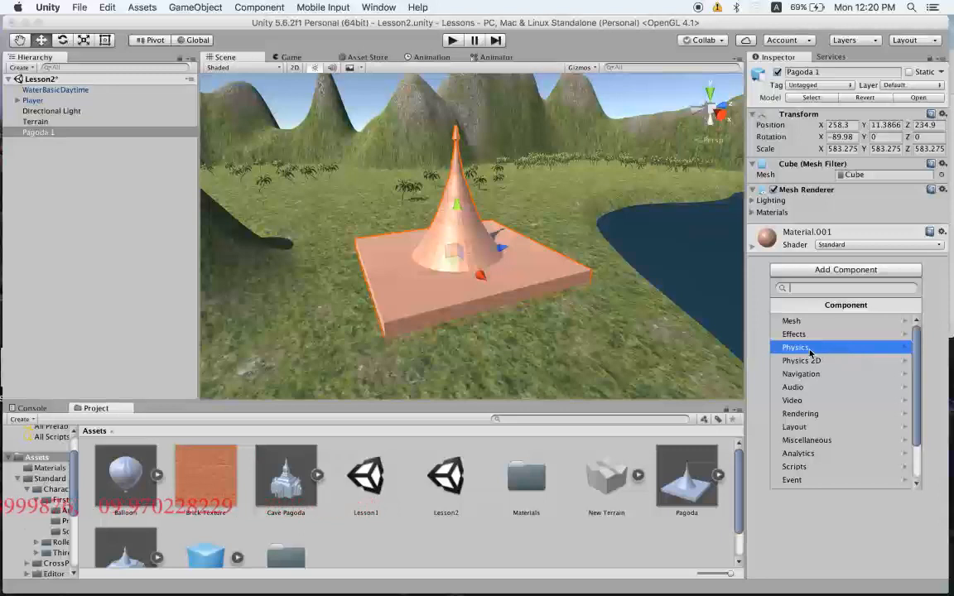
left_click(829, 347)
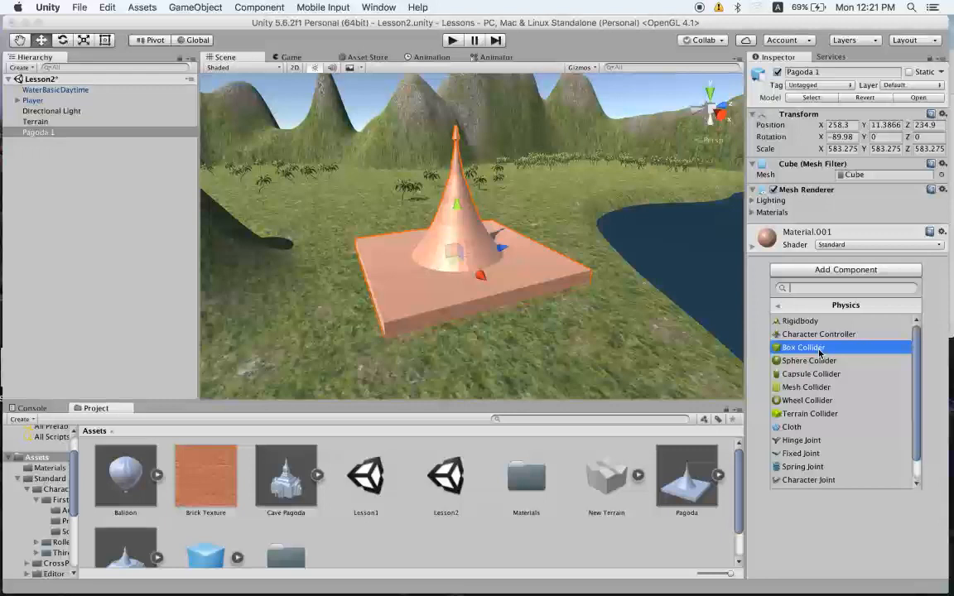
left_click(818, 353)
left_click_drag(520, 313, 426, 325, "alt")
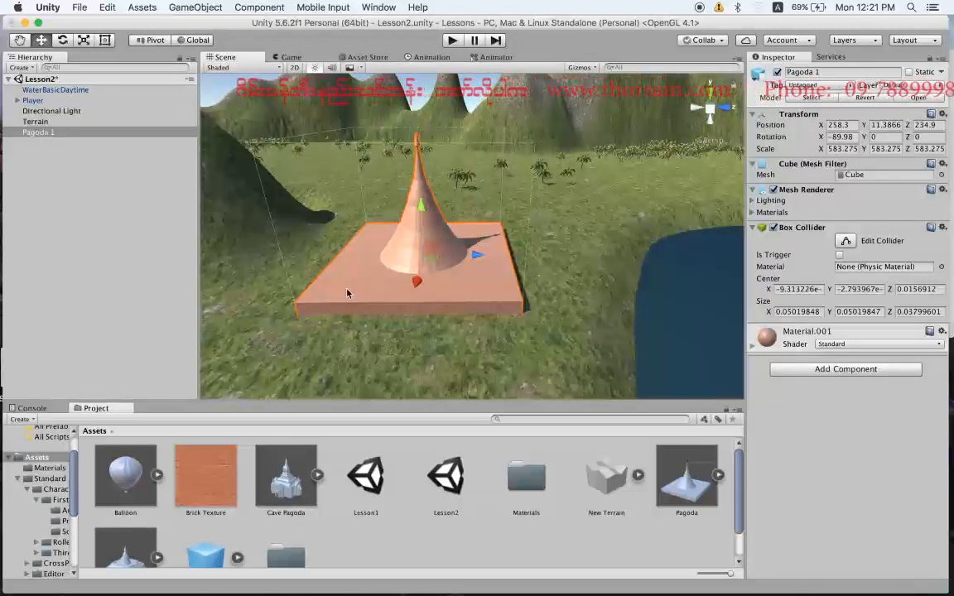
- Play-test the Box Collider by walking and jumping the player against the pagoda's base, and stop the game
left_click(452, 41)
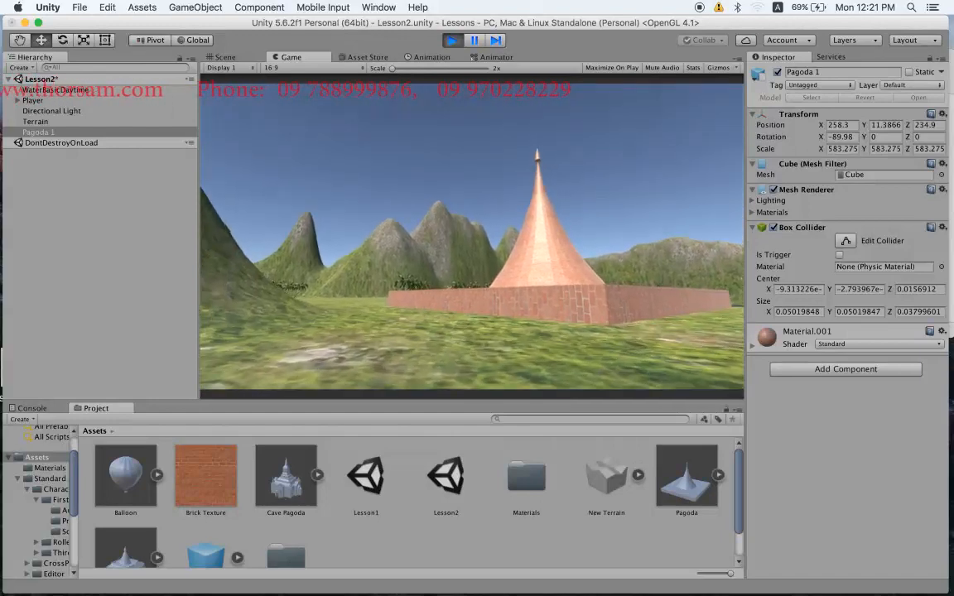
key("w")
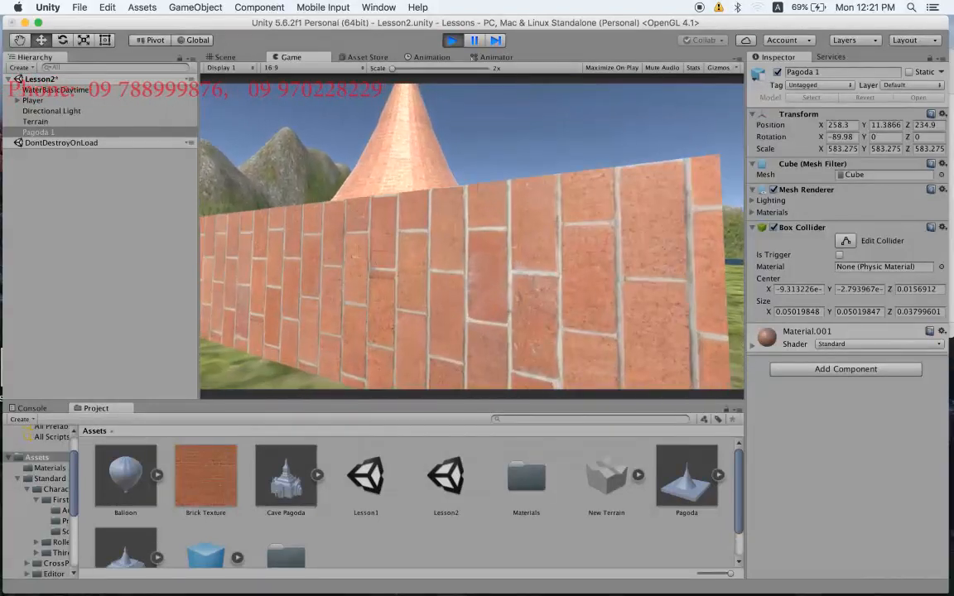
key("w")
key("s")
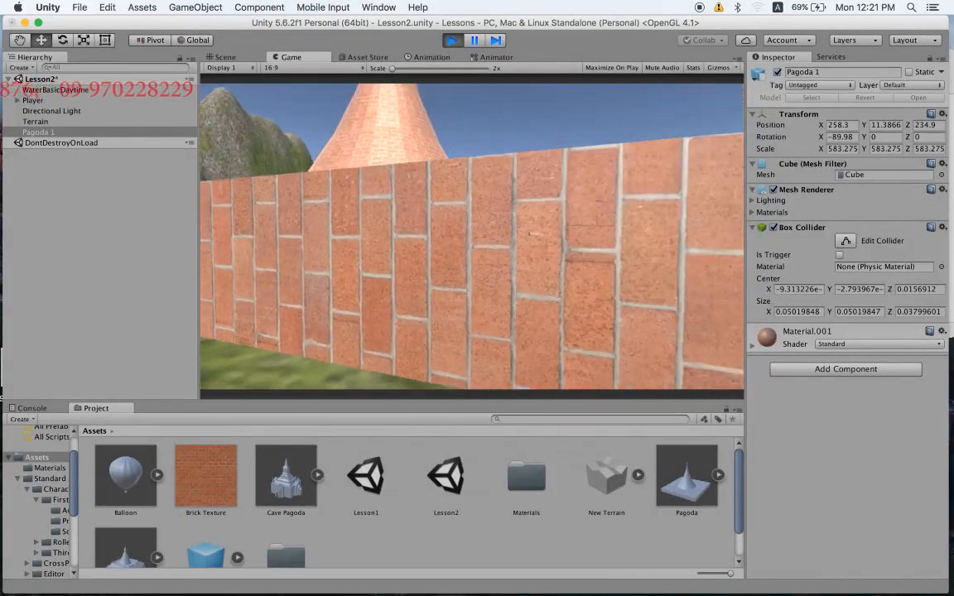
key("w")
key("space")
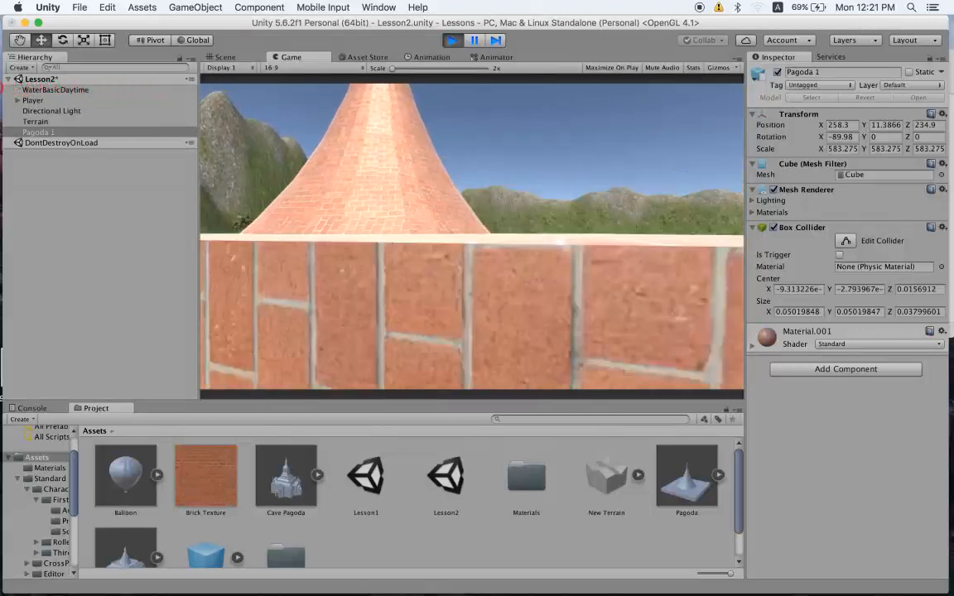
key("s")
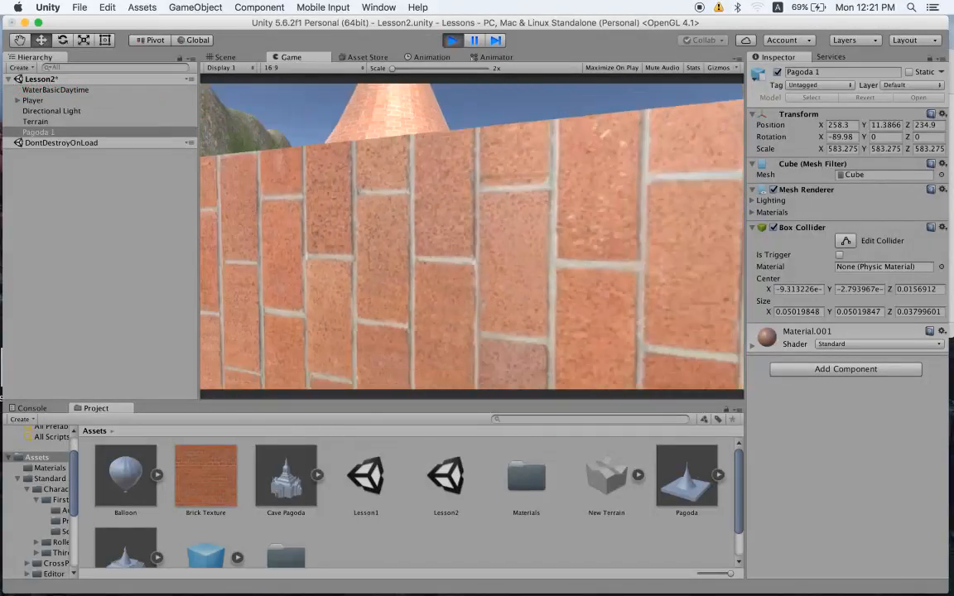
key("w")
key("space")
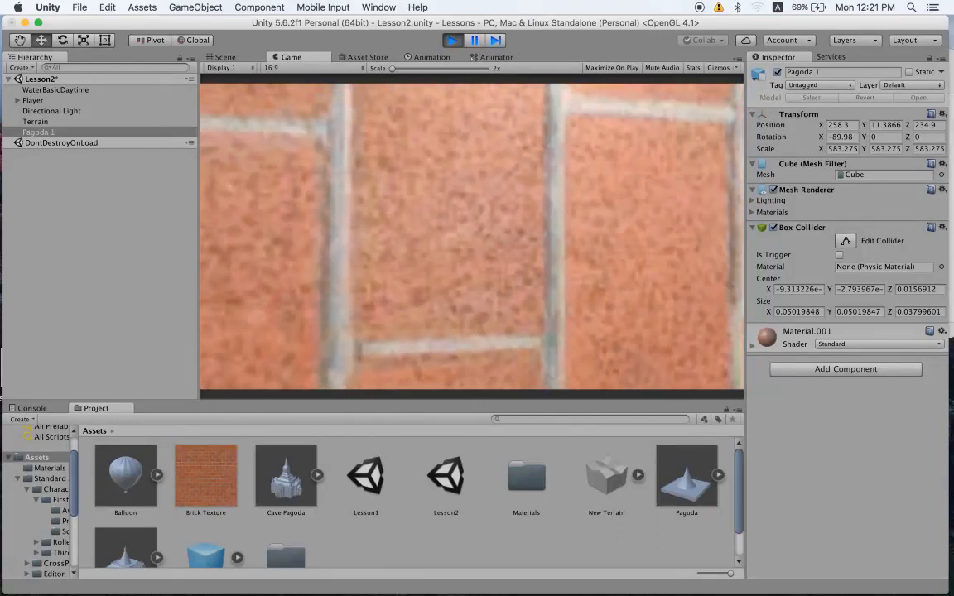
left_click(452, 39)
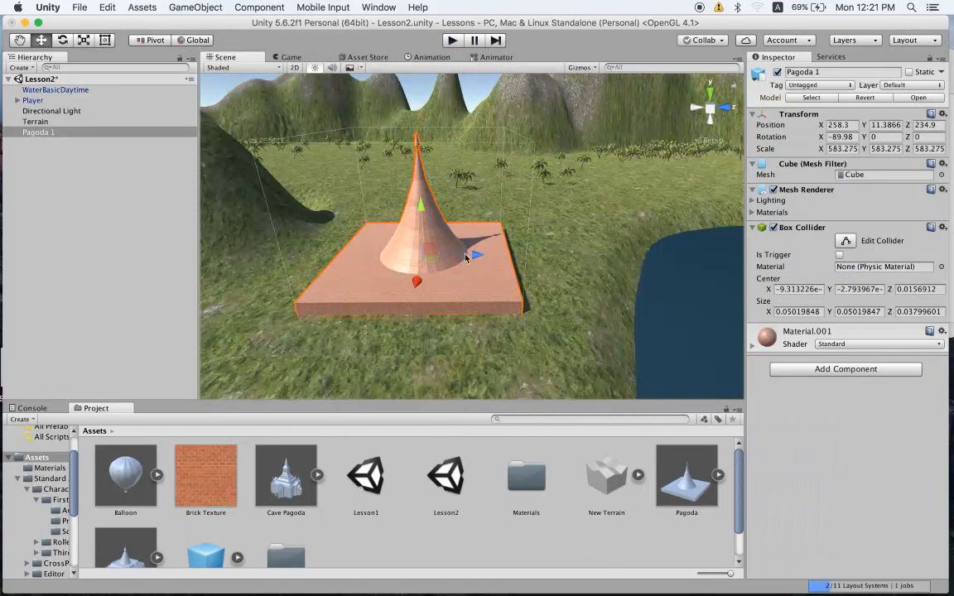
- Lower Pagoda 1 to a Y position of 10.6 and play-test walking and jumping at its base
left_click_drag(422, 209, 422, 215)
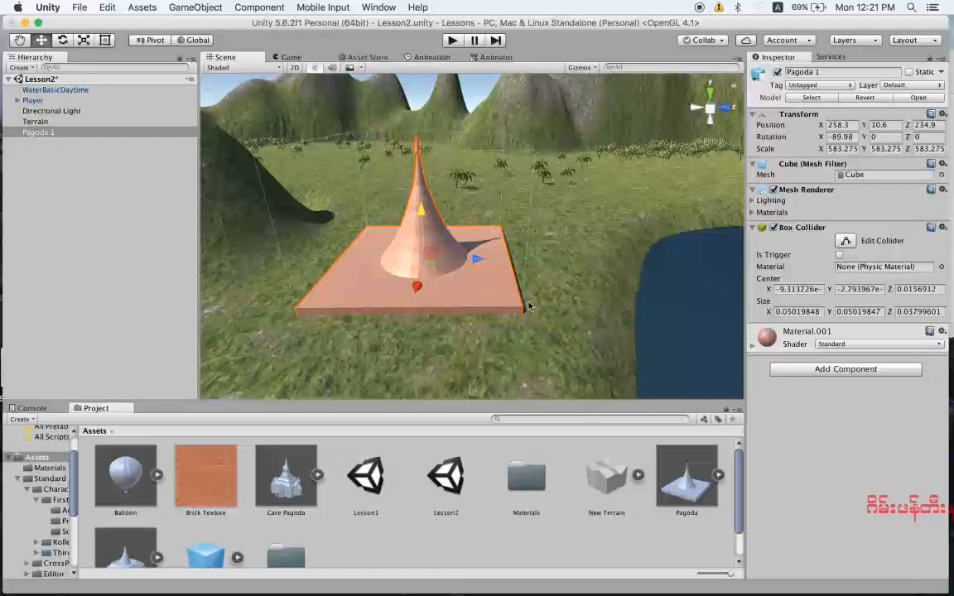
left_click(448, 43)
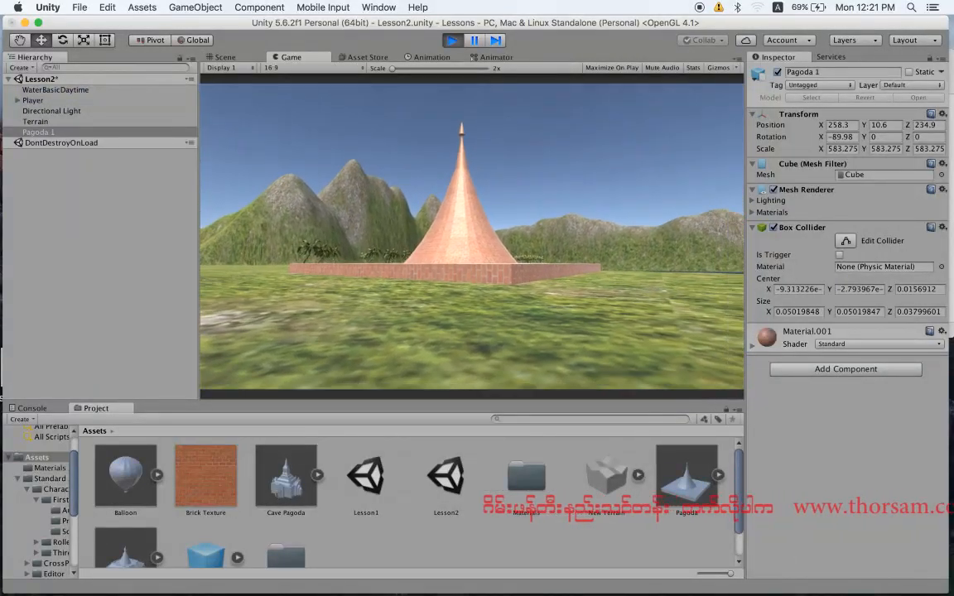
key("w")
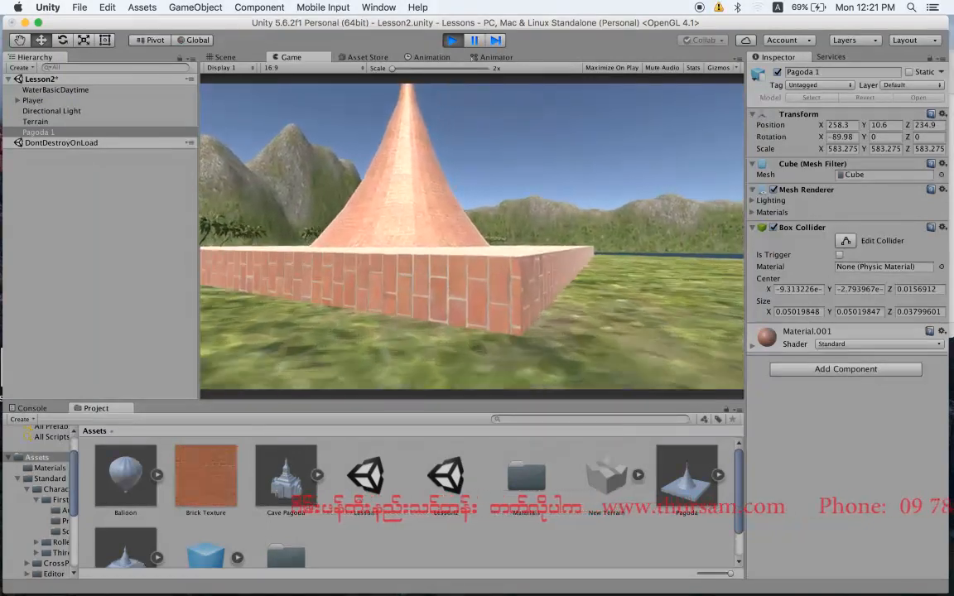
key("space")
key("w")
key("Escape")
left_click(452, 39)
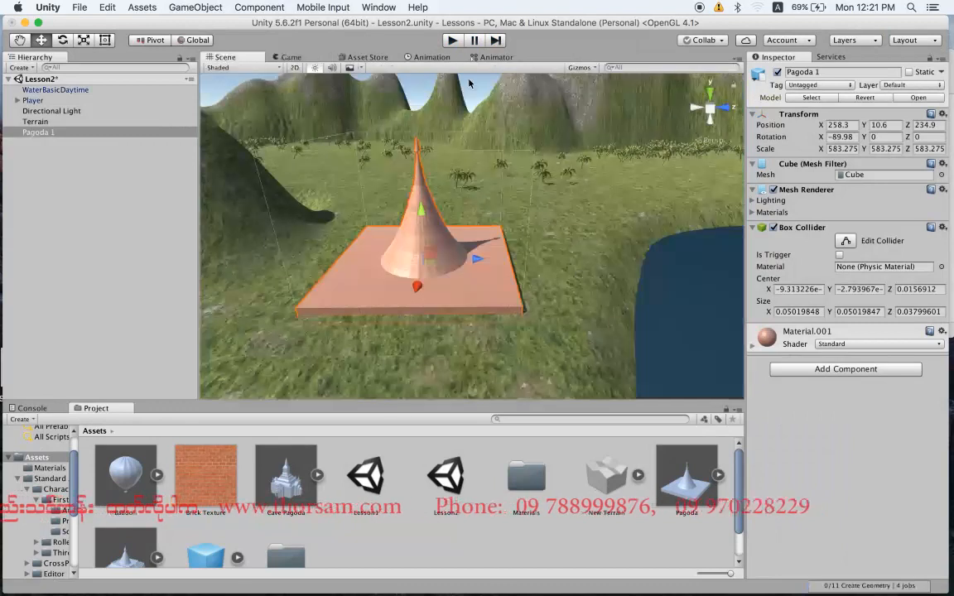
- Edit Pagoda 1's Box Collider, shrinking its height to the base slab with a Z size of about 0.0044
left_click(800, 228)
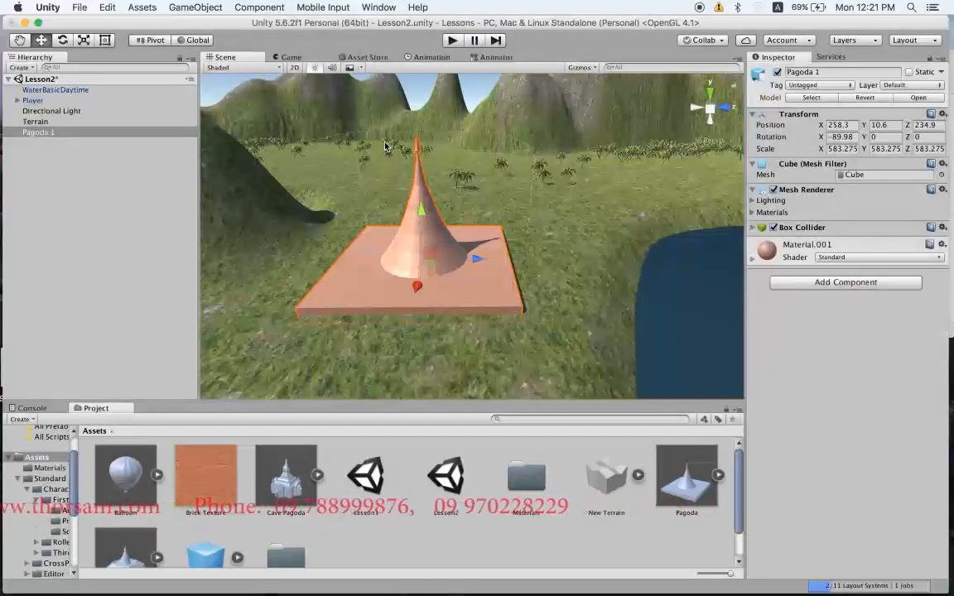
left_click(797, 229)
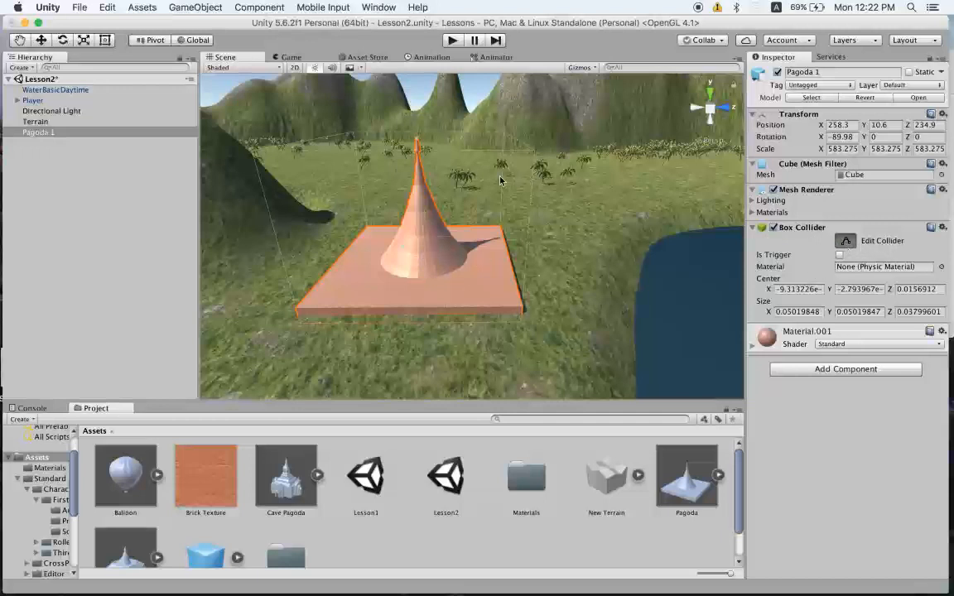
left_click_drag(465, 180, 386, 212, "alt")
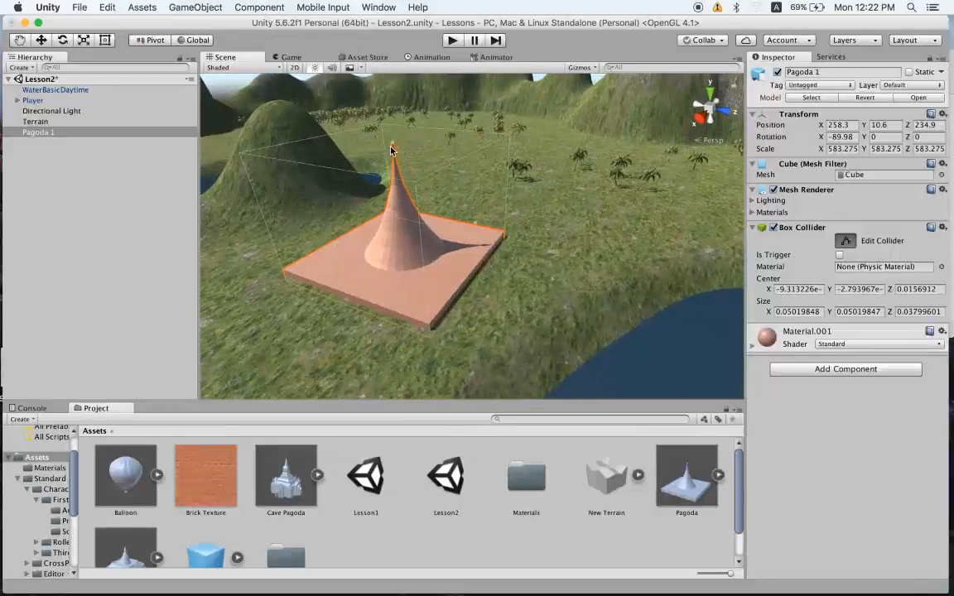
left_click_drag(392, 150, 414, 235)
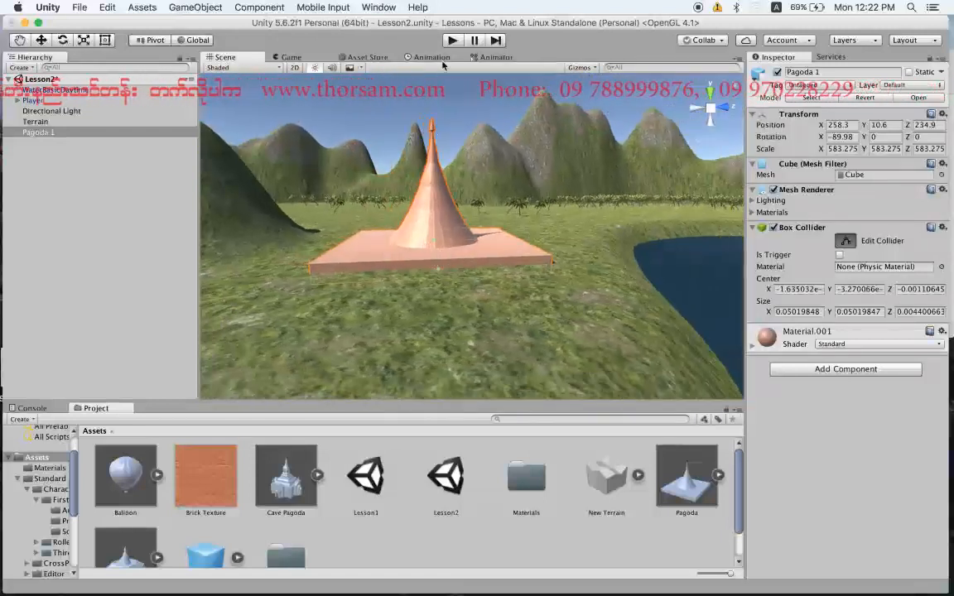
- Play-test the flattened collider by walking the player to the pagoda's base and trying to jump onto it
left_click(451, 41)
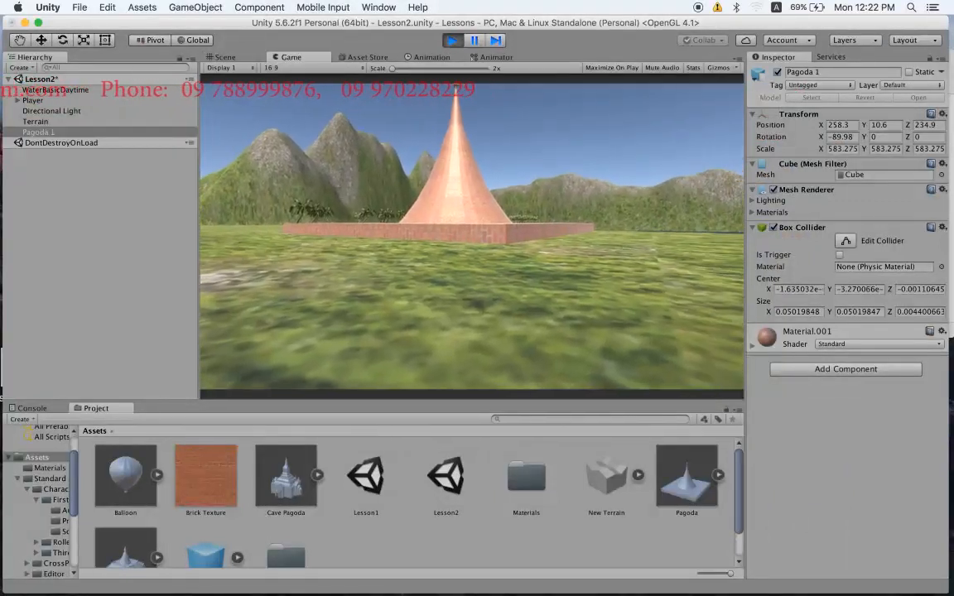
key("w")
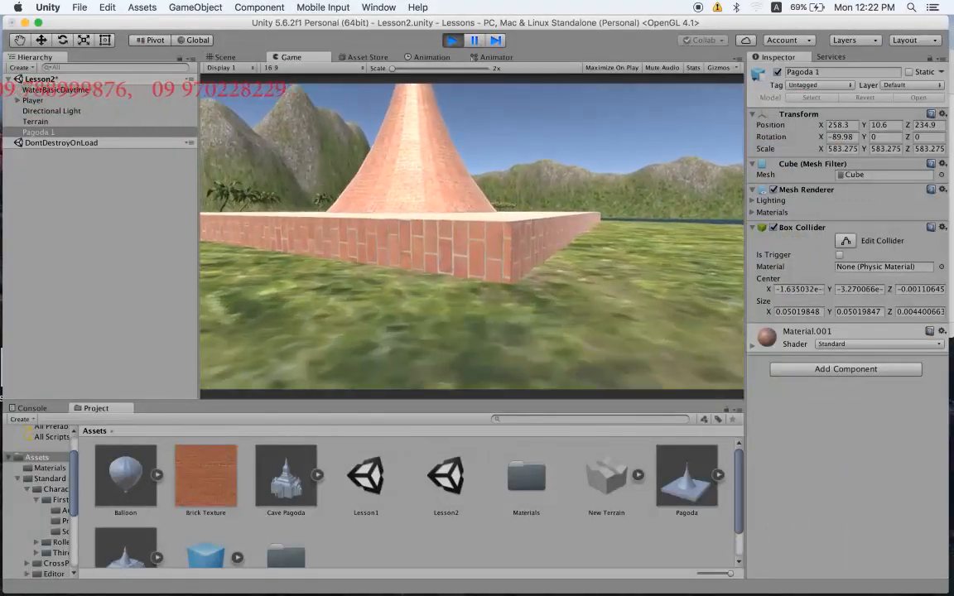
key("w")
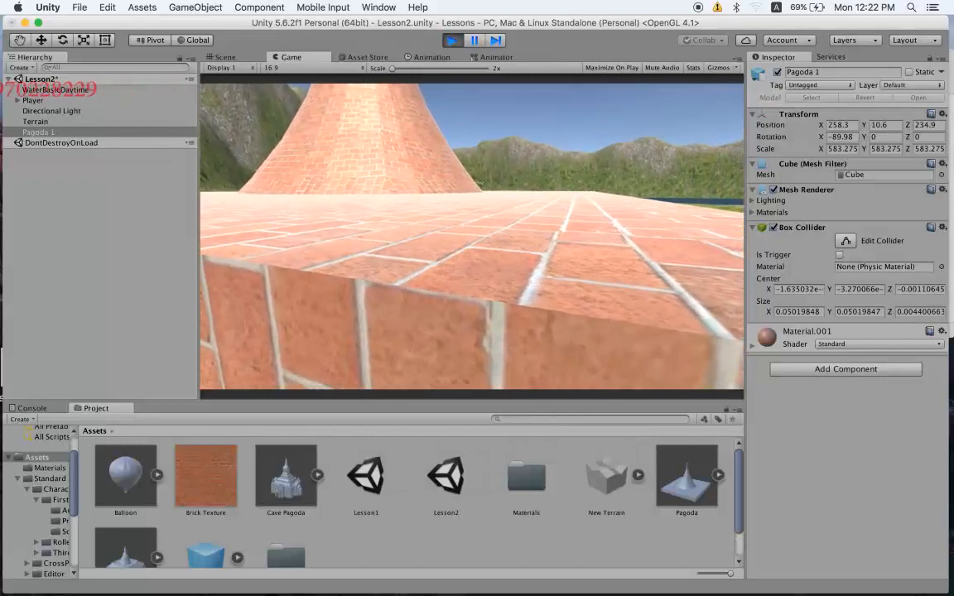
key("space")
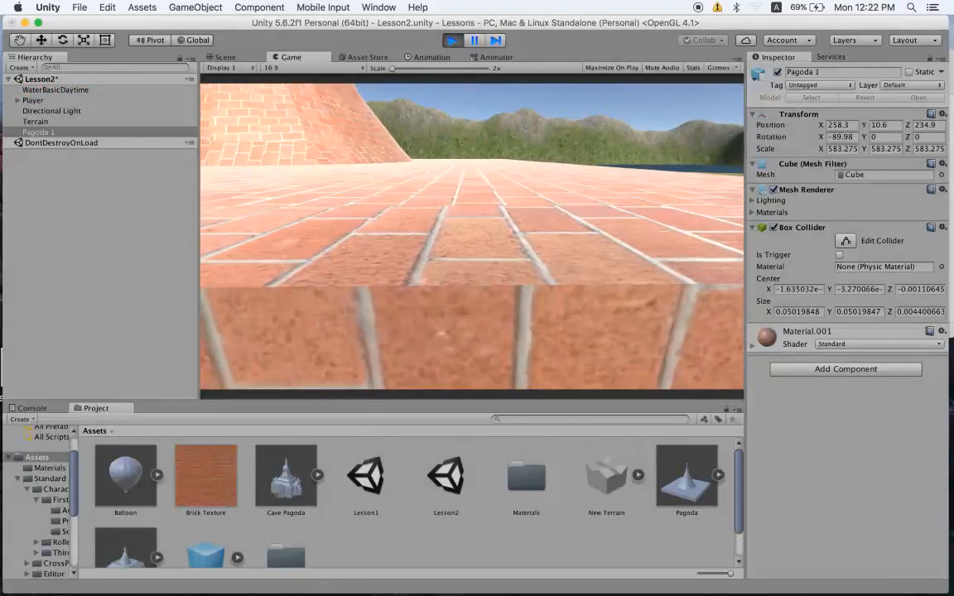
key("space")
key("space")
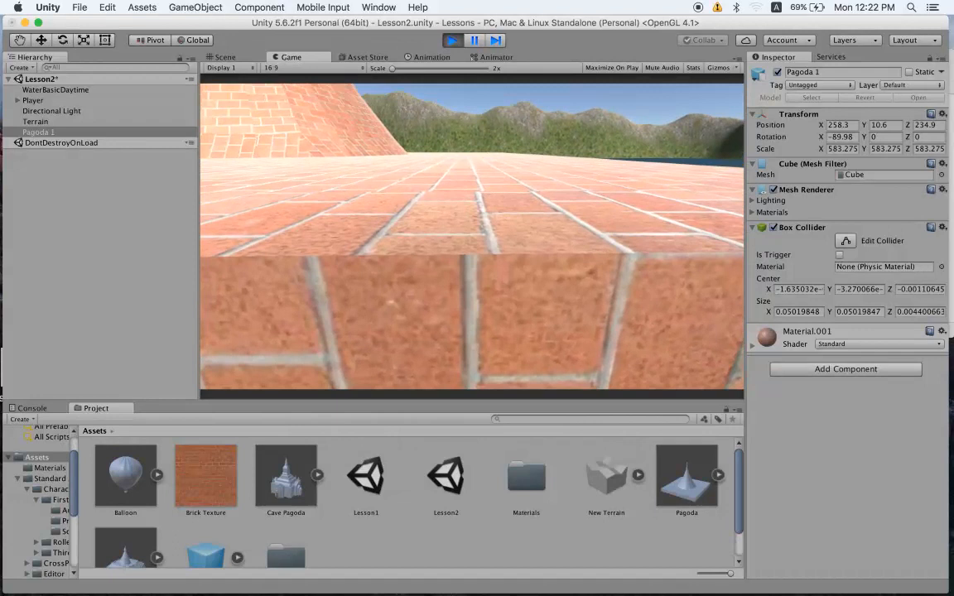
key("s")
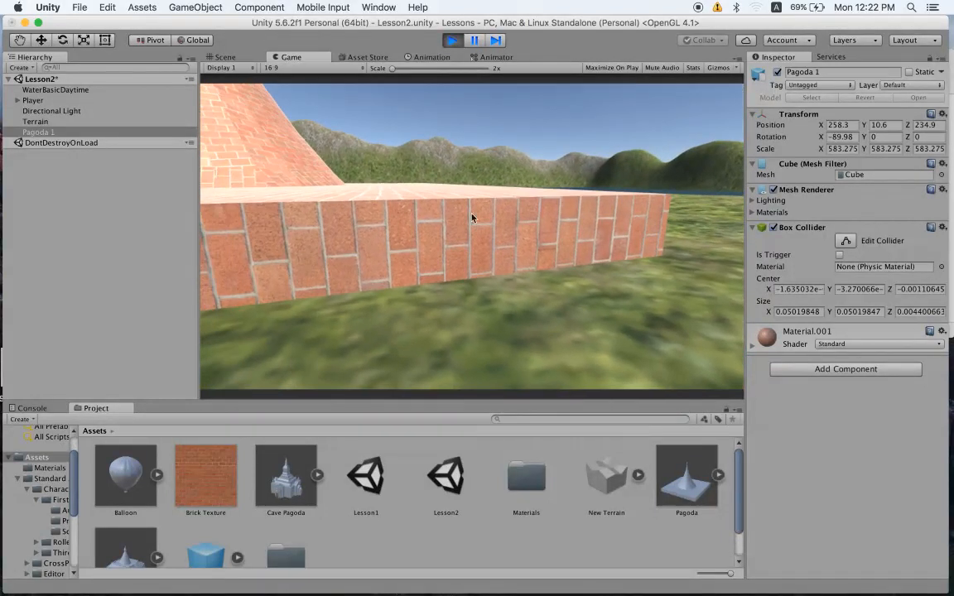
left_click(452, 40)
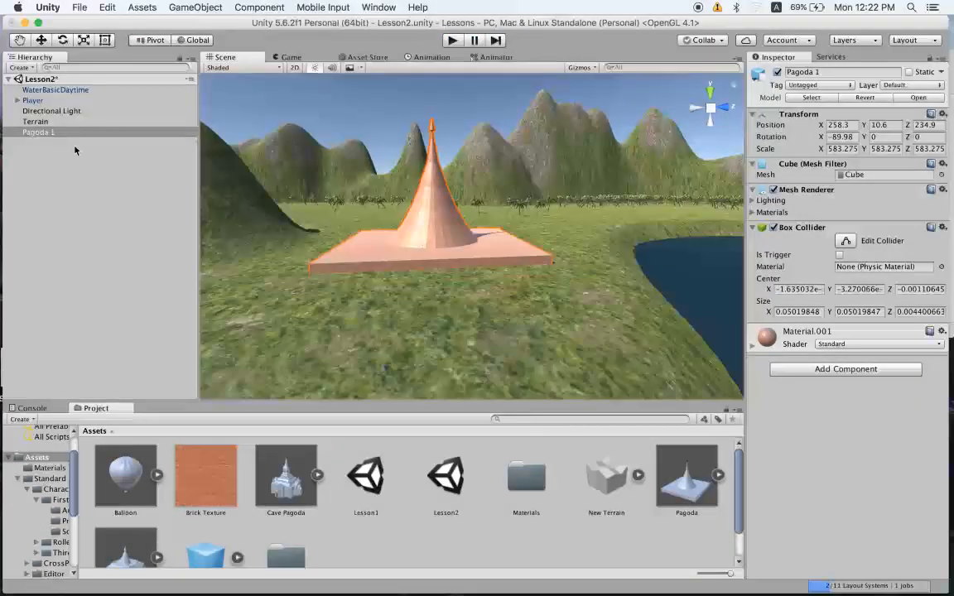
- Set the Jump Force in the Player's movement settings to 80
left_click(33, 100)
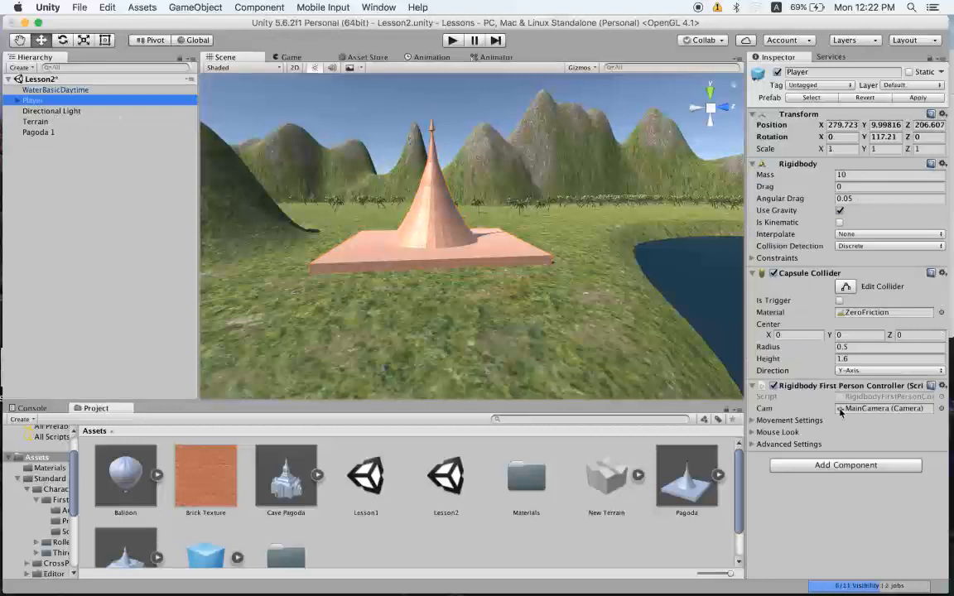
left_click(752, 420)
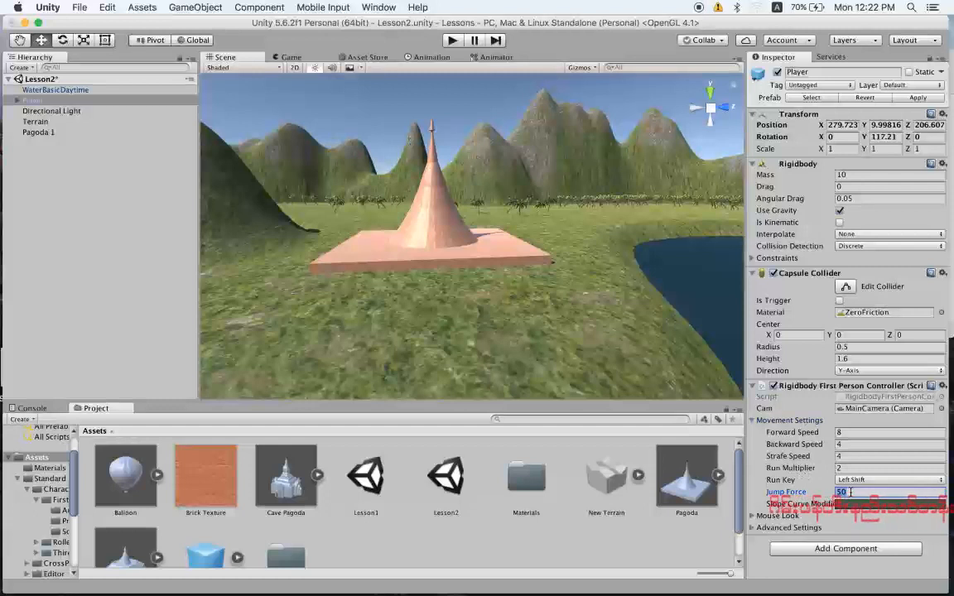
type("80")
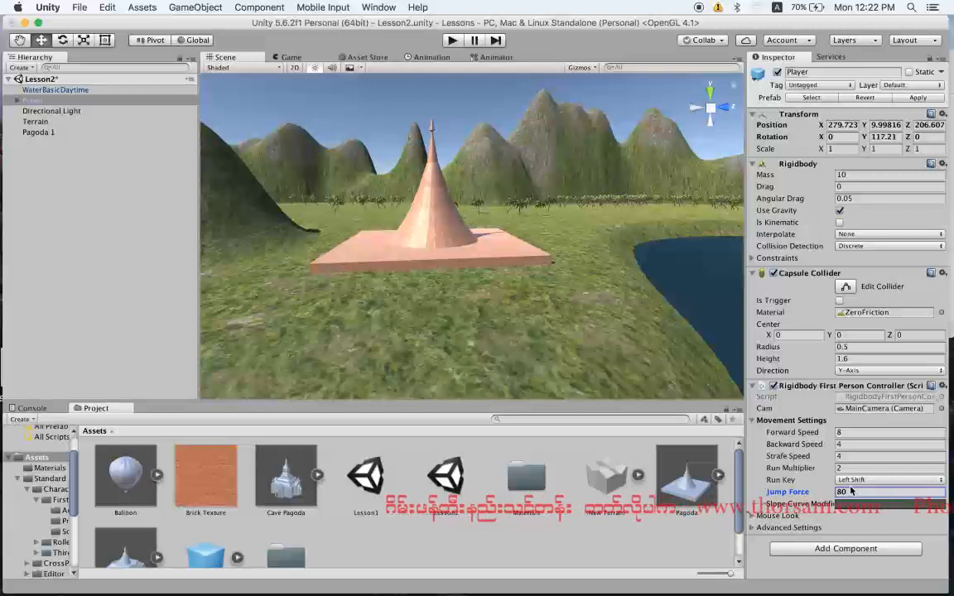
- Play-test jumping the player onto the pagoda's platform and walking into its cone, and stop the game
left_click(451, 41)
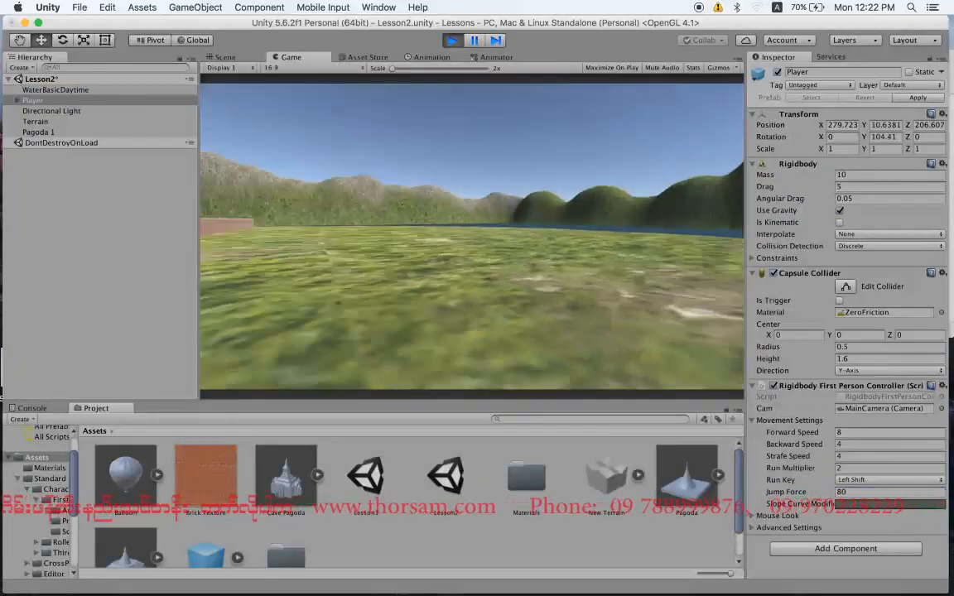
key("space")
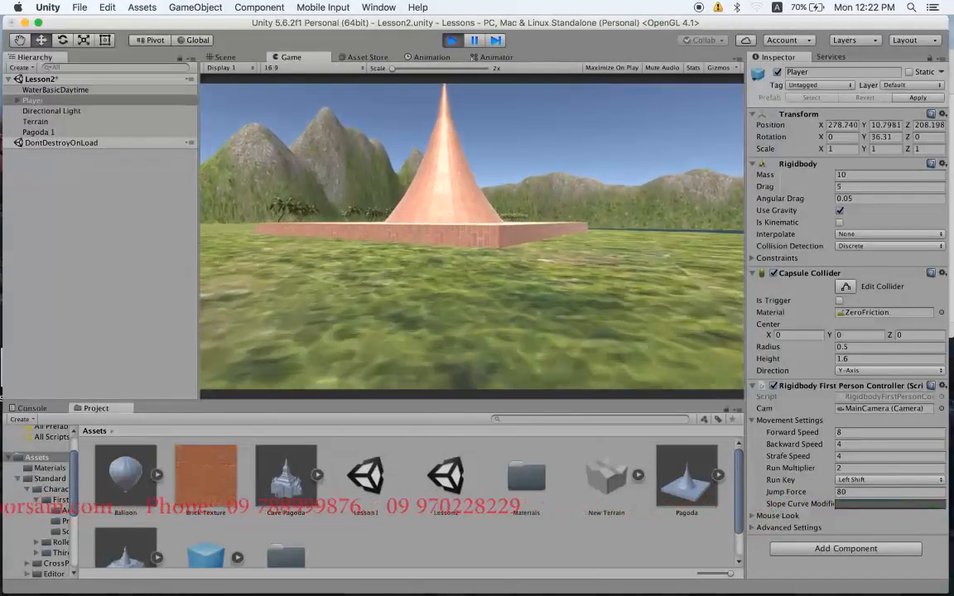
key("w")
key("space")
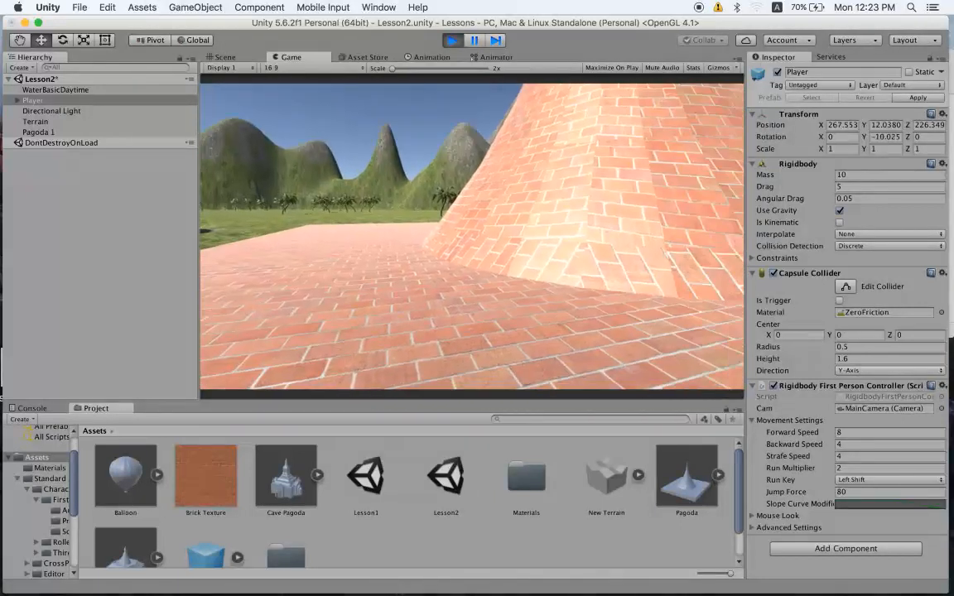
key("a")
key("w")
key("w")
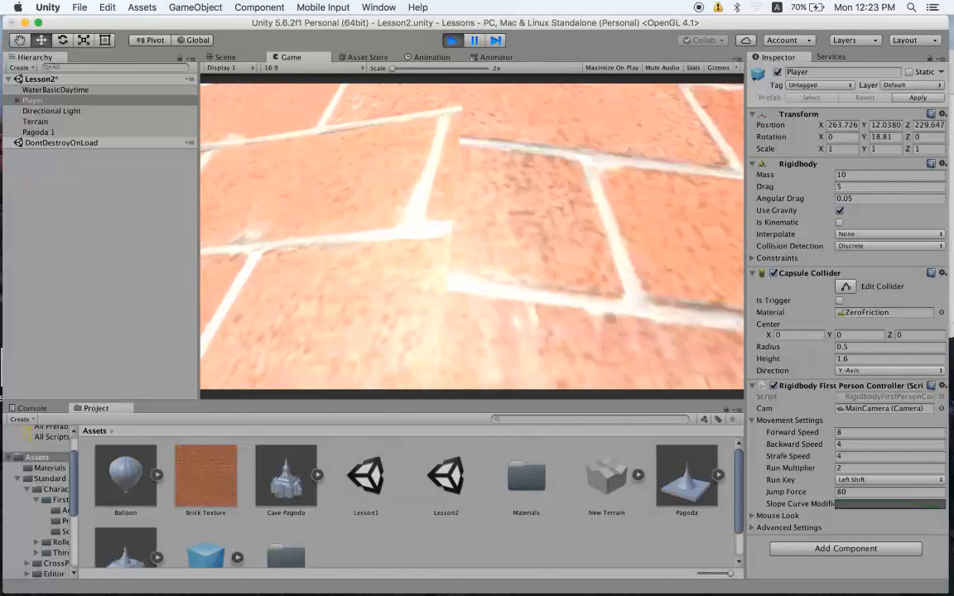
key("s")
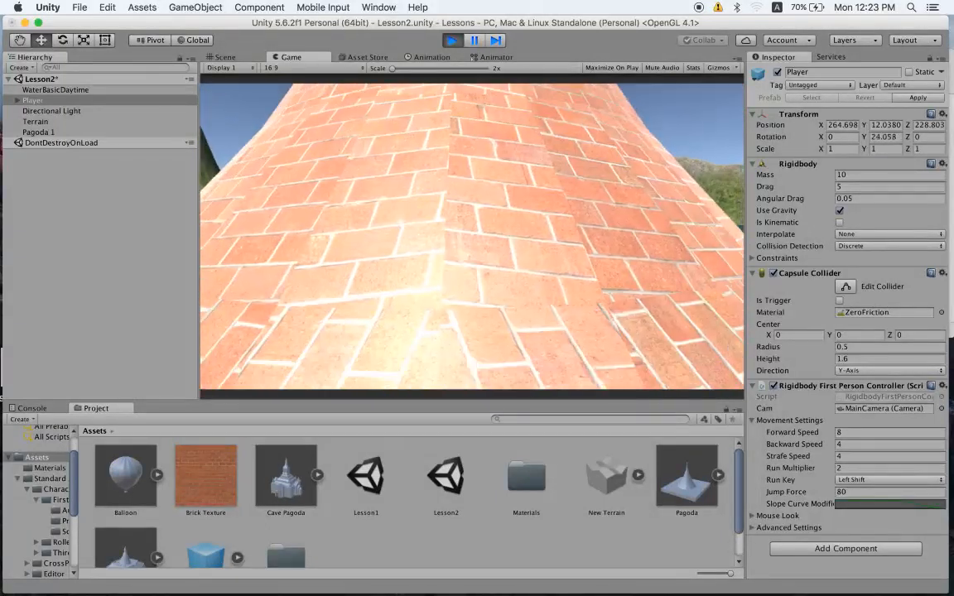
key("s")
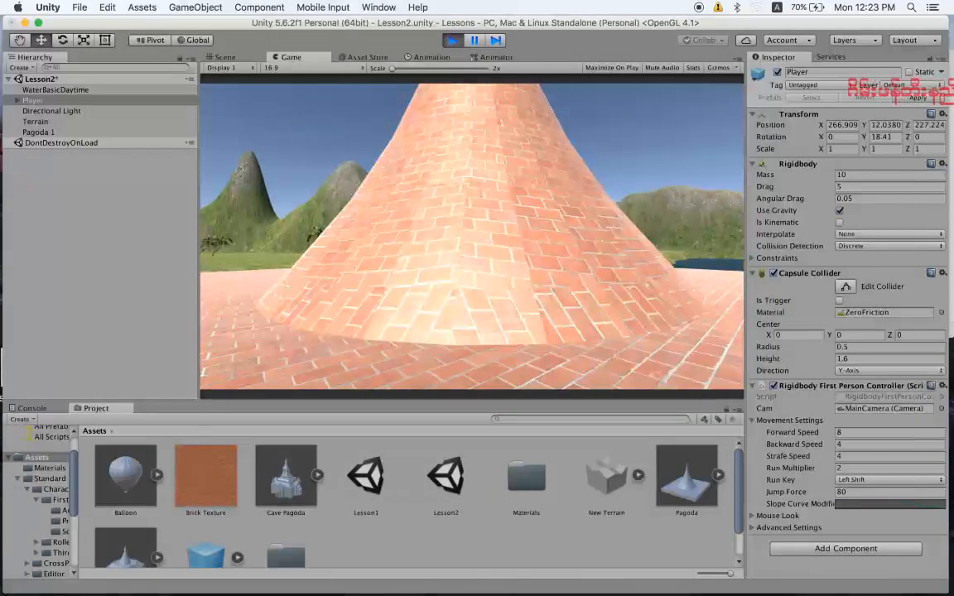
left_click(452, 40)
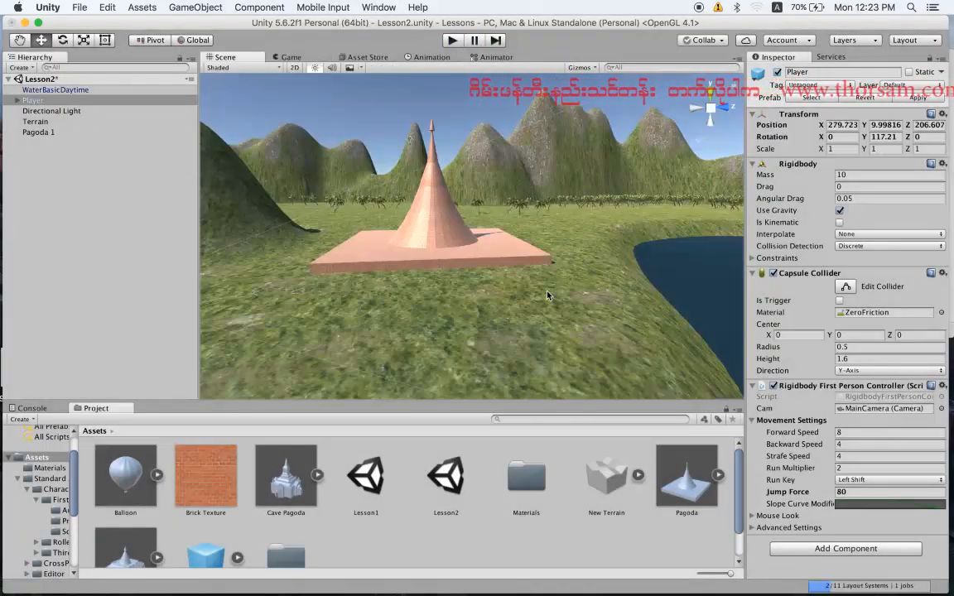
- Remove the Box Collider component from Pagoda 1
left_click(411, 214)
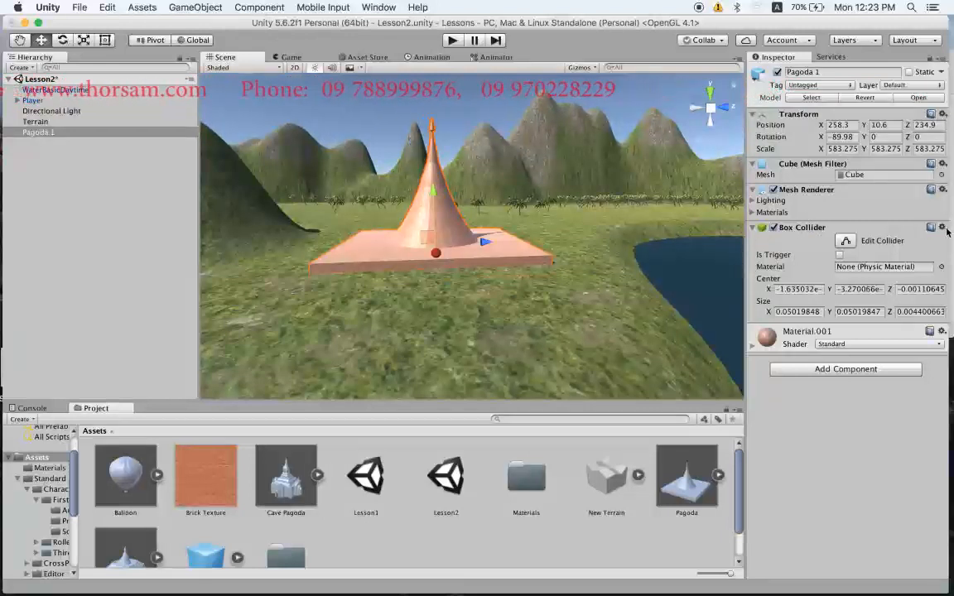
right_click(834, 235)
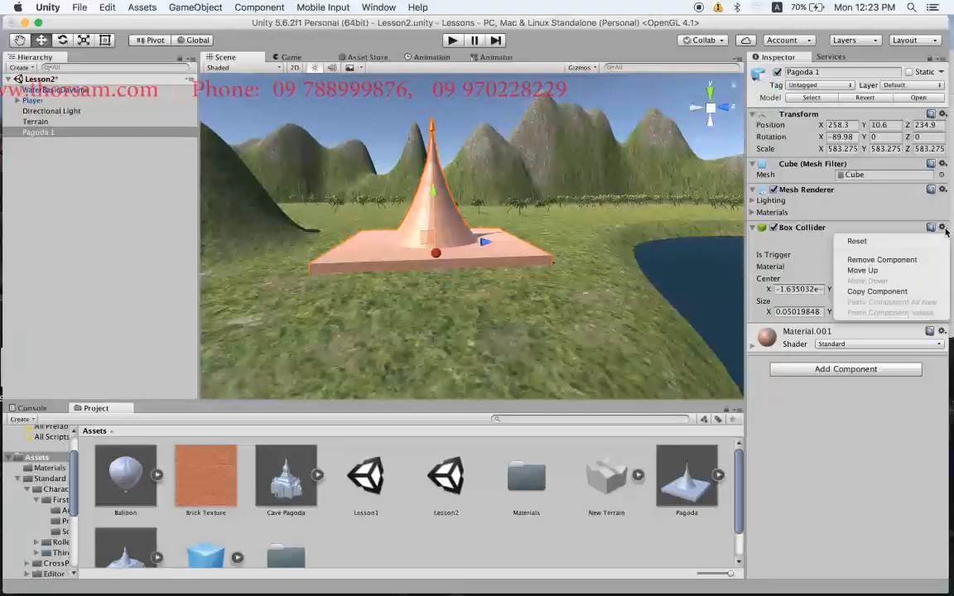
left_click(858, 261)
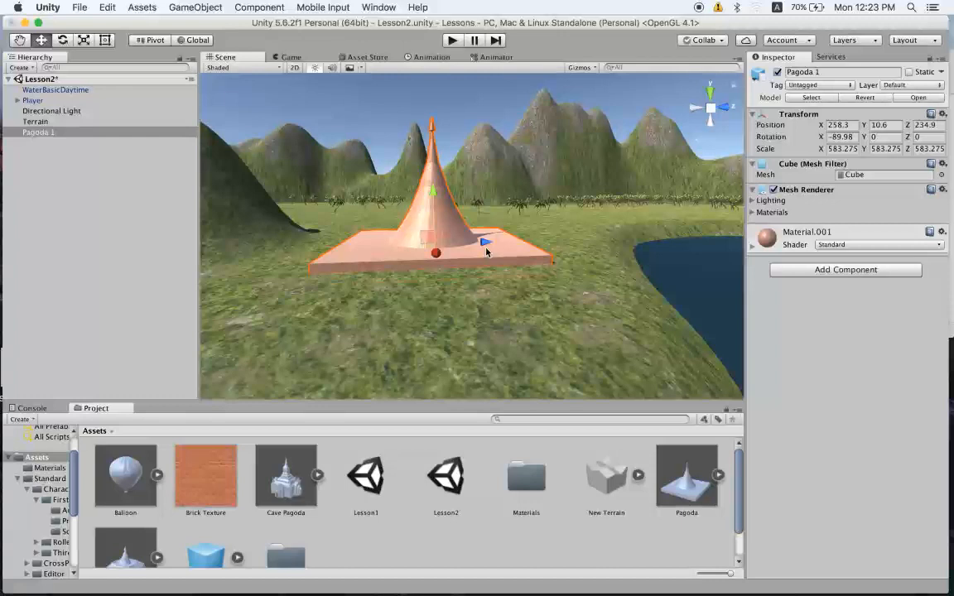
- Add a Mesh Collider component to Pagoda 1
left_click(843, 268)
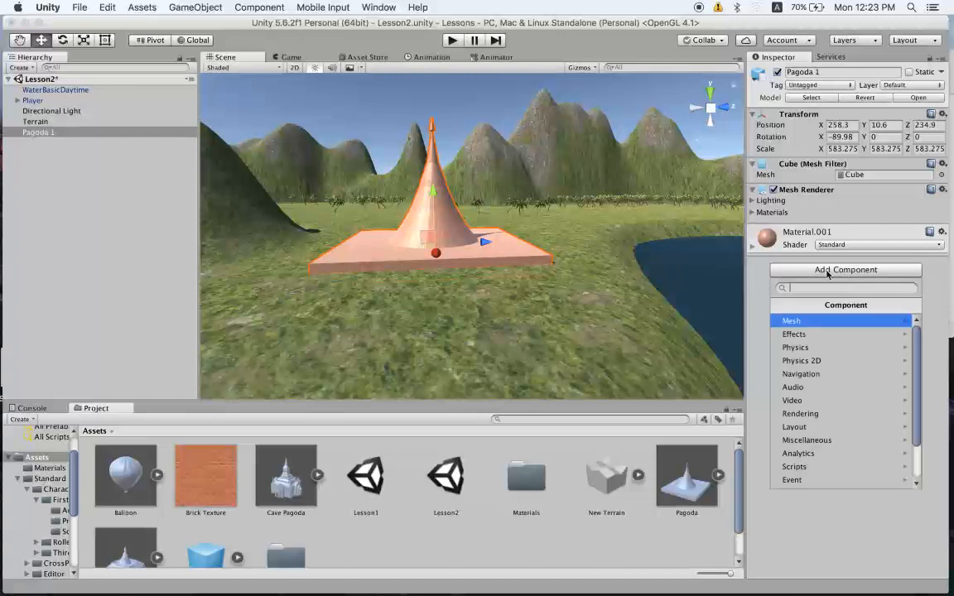
left_click(817, 346)
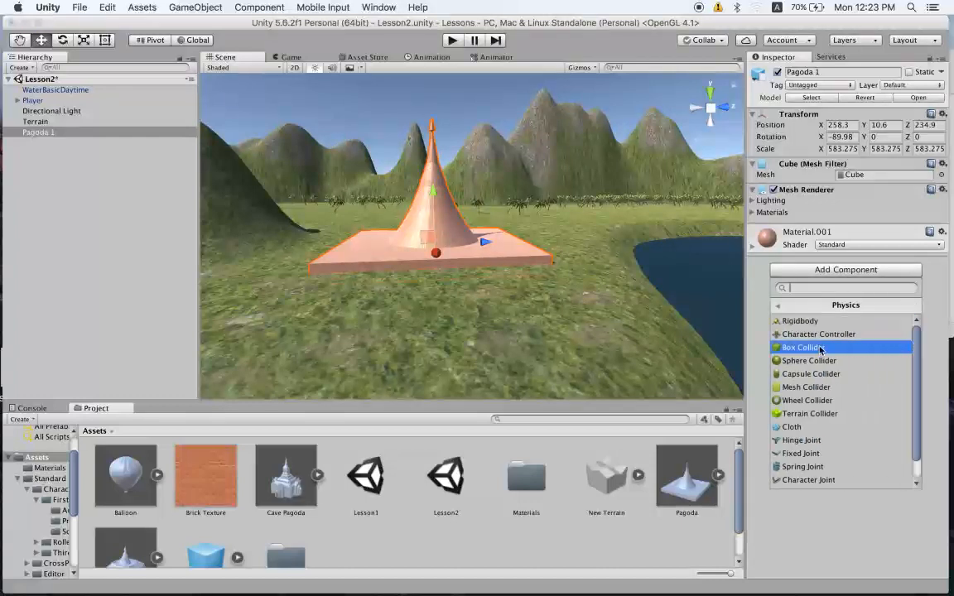
left_click(823, 390)
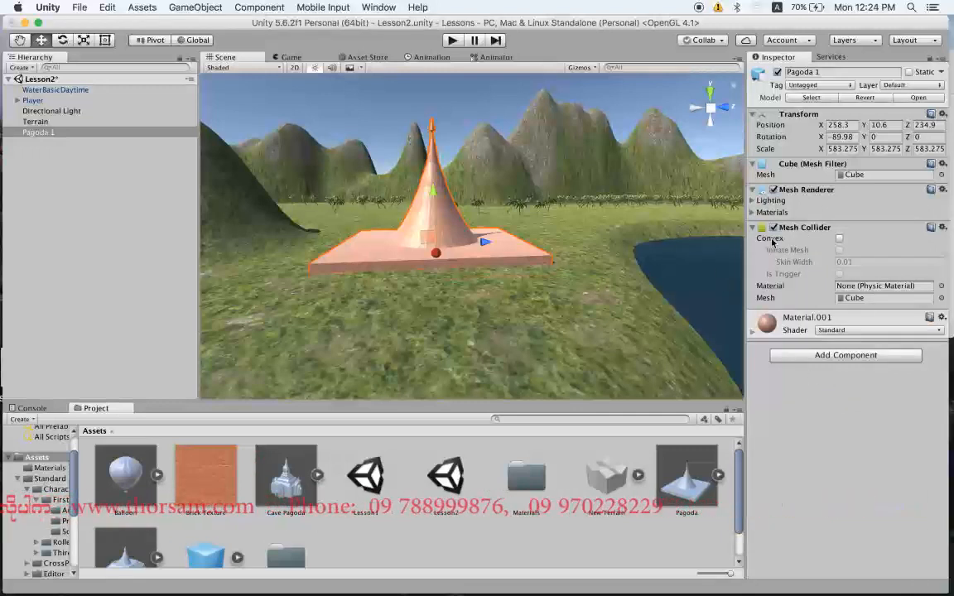
- Play-test jumping the player onto Pagoda 1's platform and walking against its cone, and stop the game
left_click(455, 41)
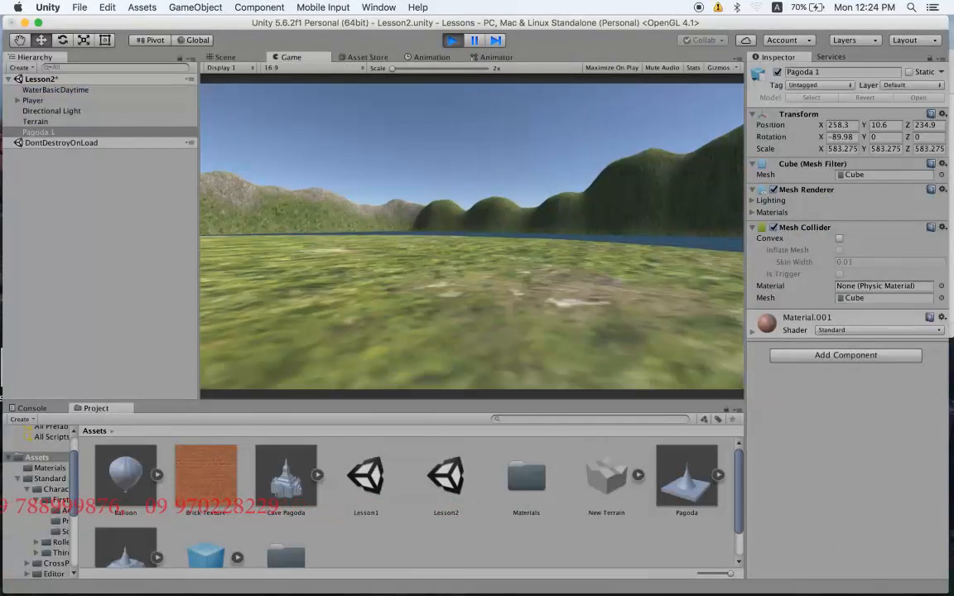
key("w")
key("w")
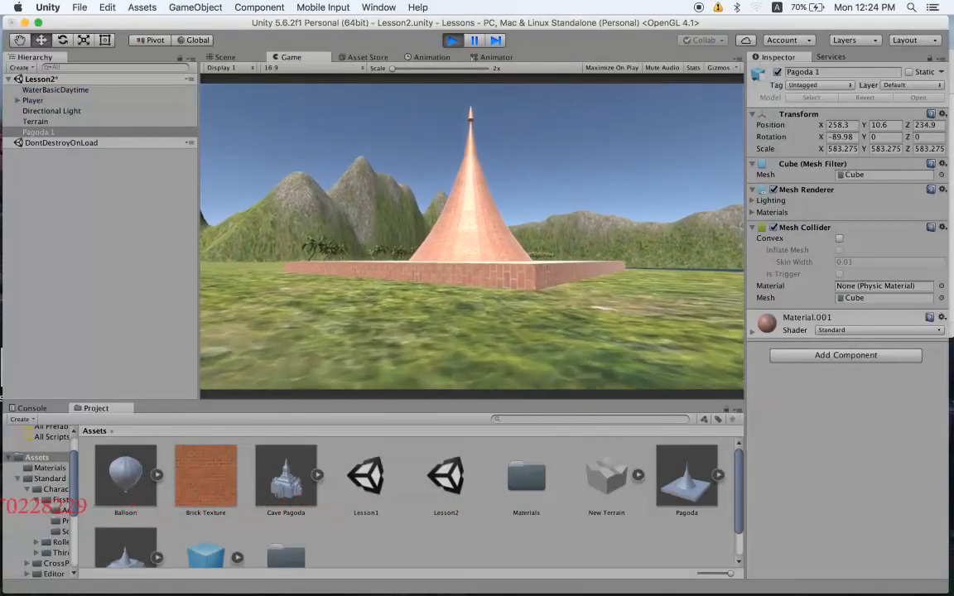
key("space")
key("w")
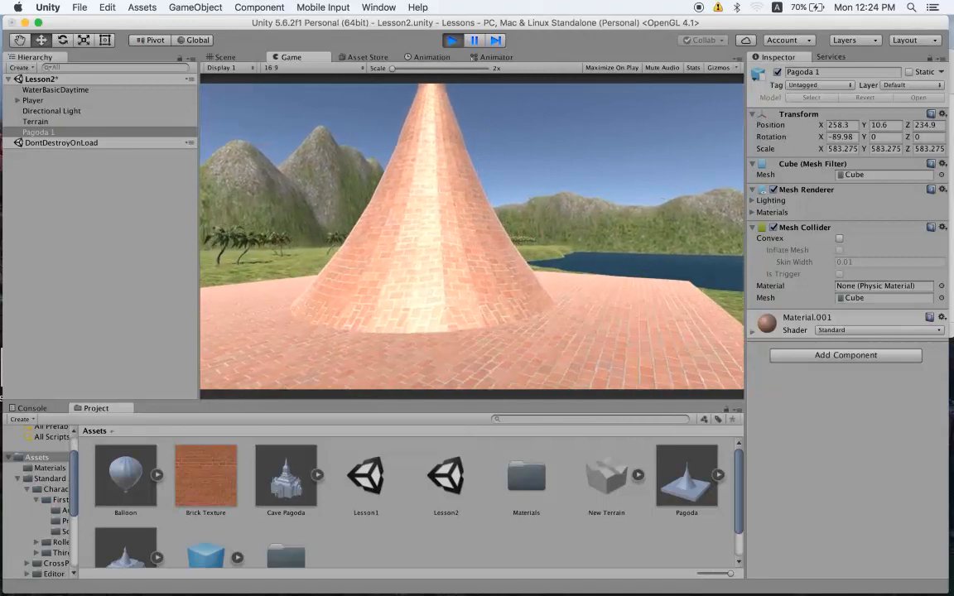
key("w")
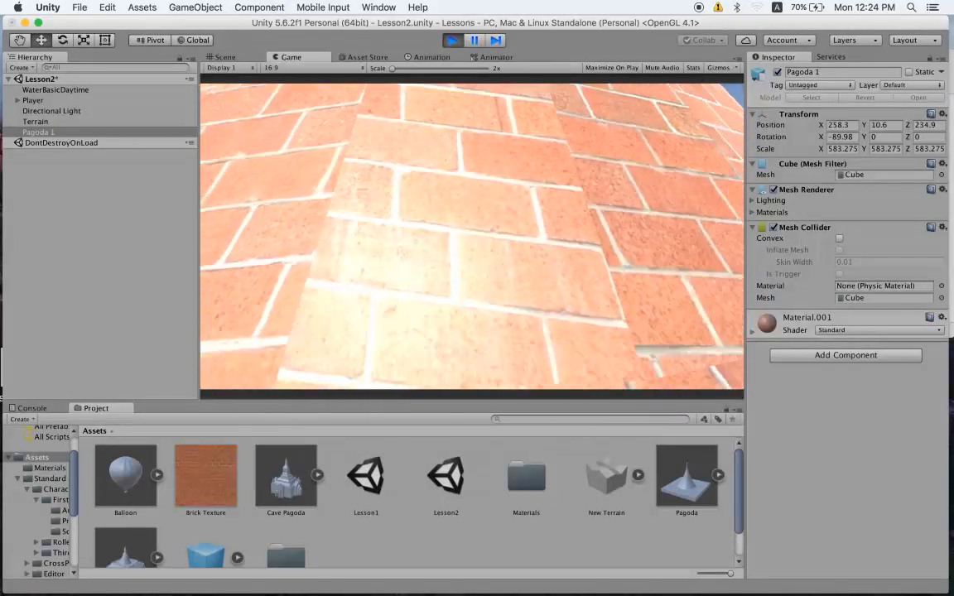
key("s")
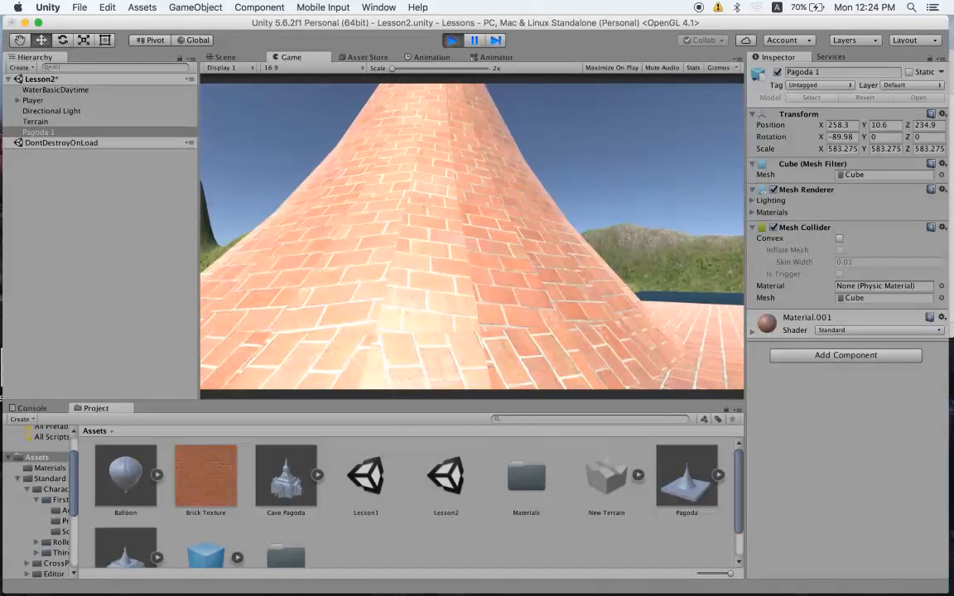
left_click(452, 40)
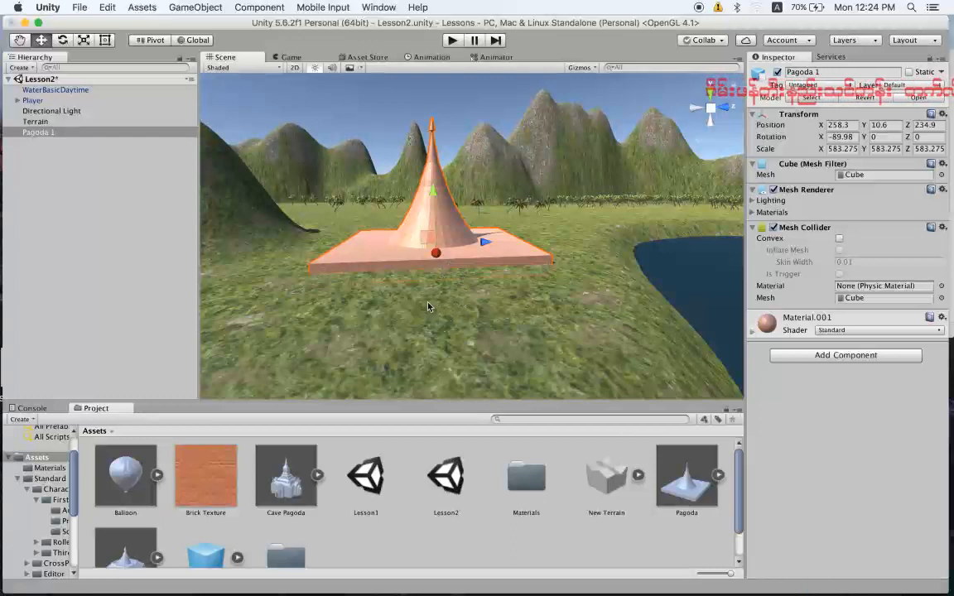
- Place the Cave Pagoda model on the grass behind the hill beside Pagoda 1 and scale it uniformly to about 4.09
scroll(437, 314, "up", 4)
scroll(438, 315, "down", 6)
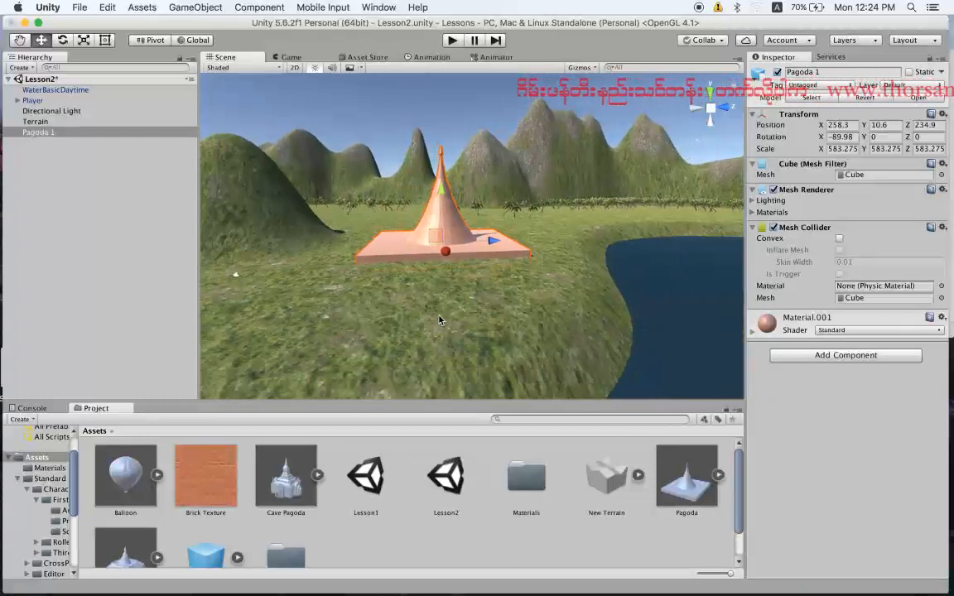
left_click_drag(431, 300, 523, 345, "alt")
scroll(507, 303, "up", 2)
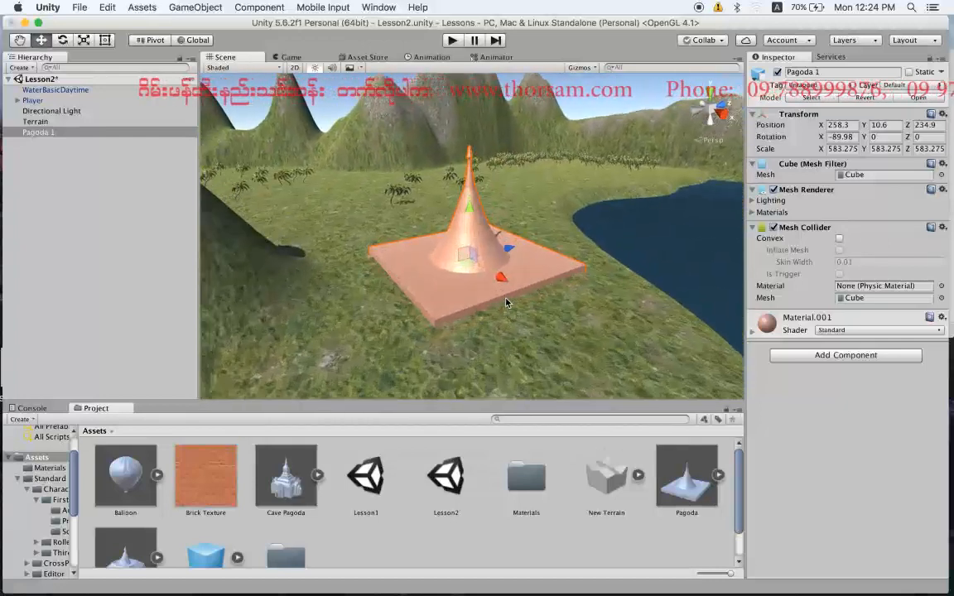
scroll(507, 303, "down", 3)
left_click(589, 307)
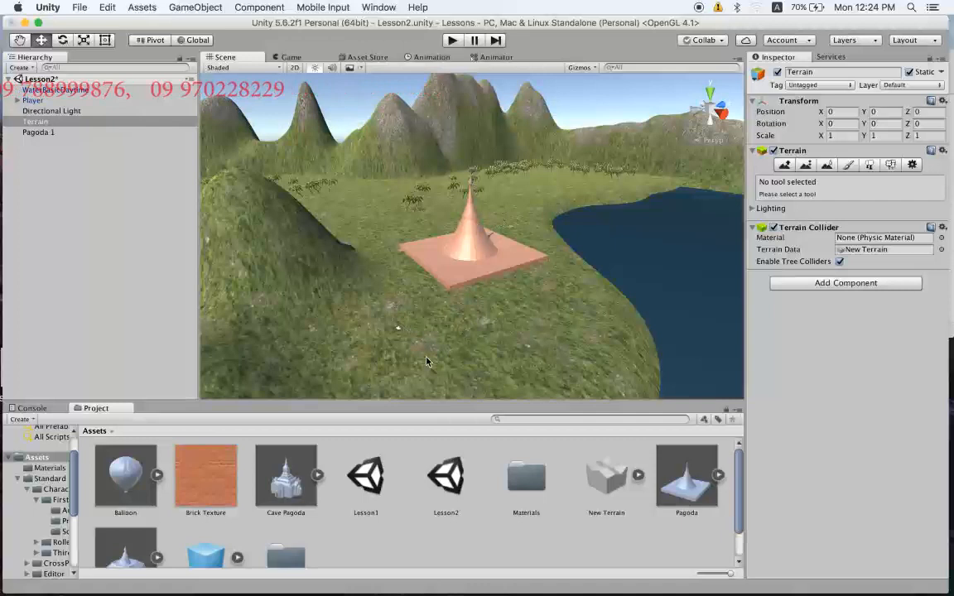
left_click(284, 486)
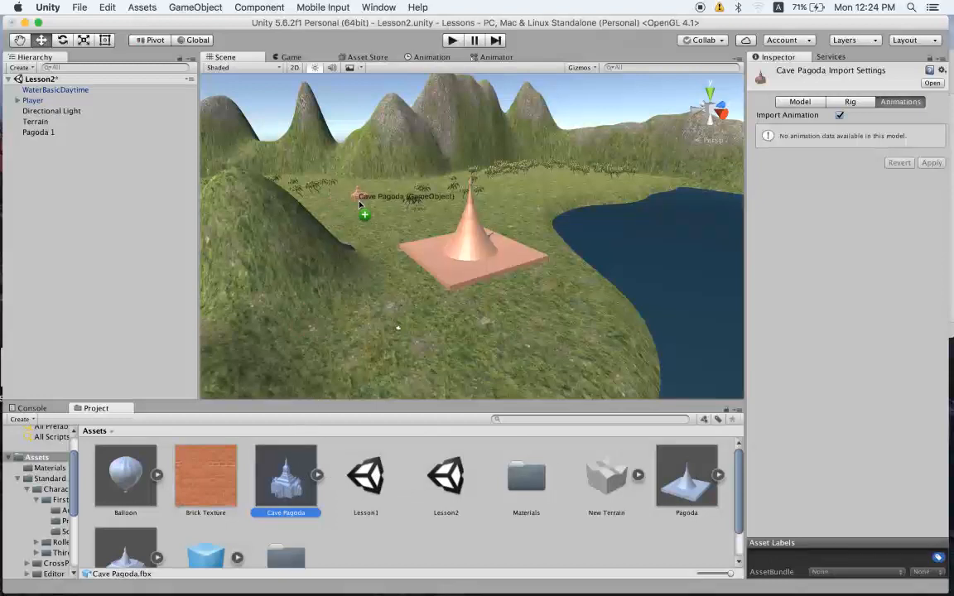
left_click_drag(355, 211, 353, 208)
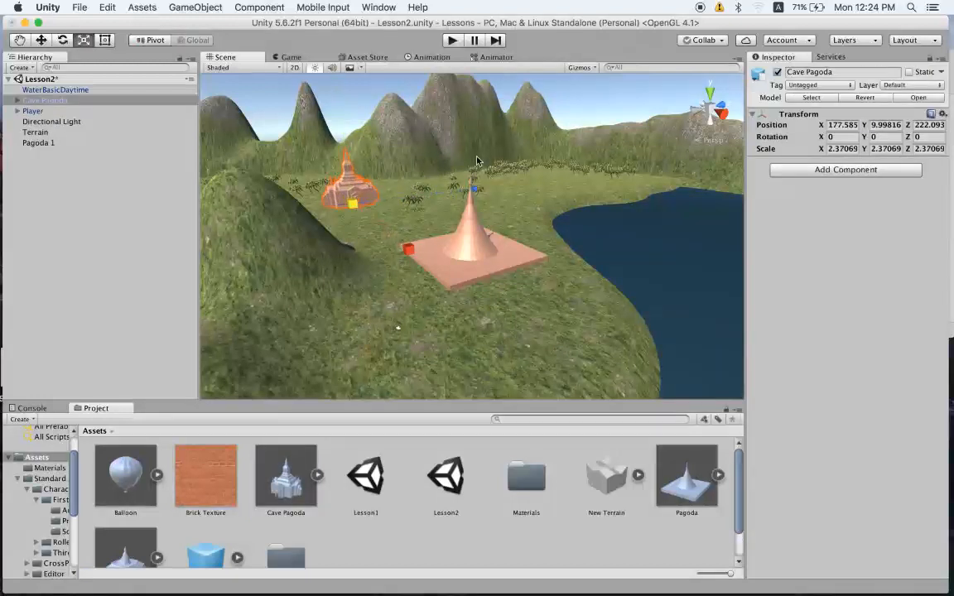
left_click_drag(525, 146, 552, 139)
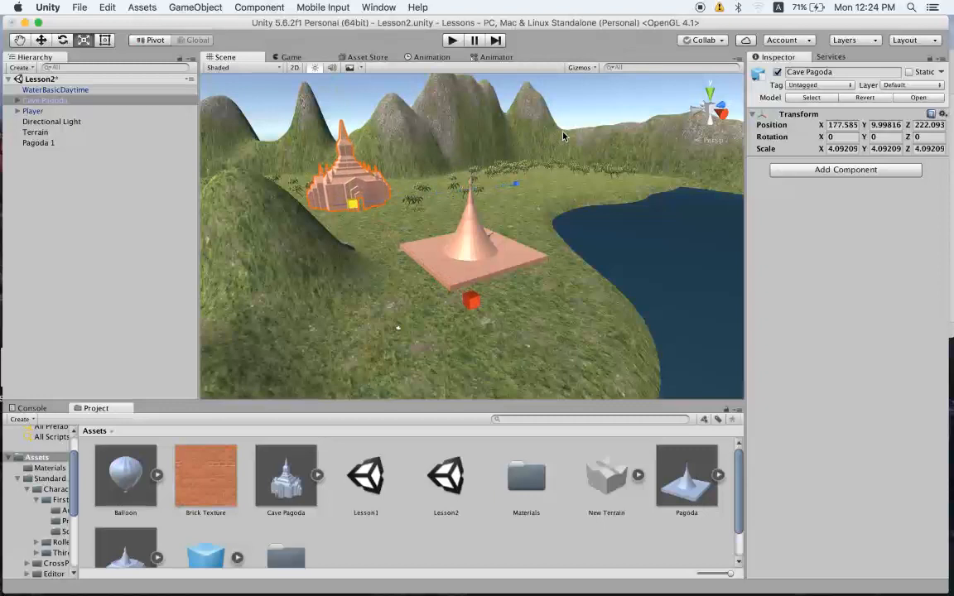
- Lower the Cave Pagoda to Y 9.1 and rotate it about 45 degrees around its vertical axis
key("w")
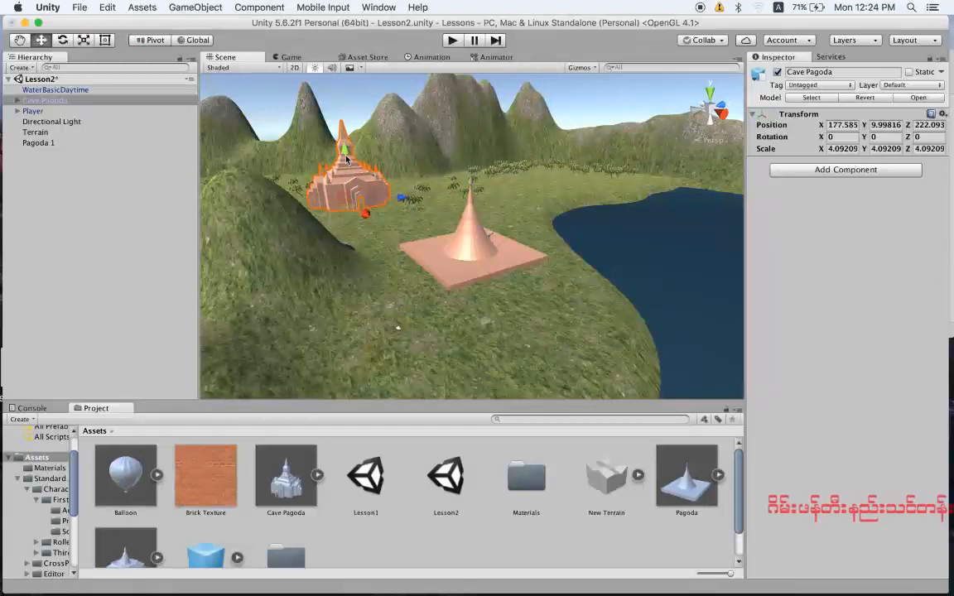
left_click_drag(348, 147, 350, 159)
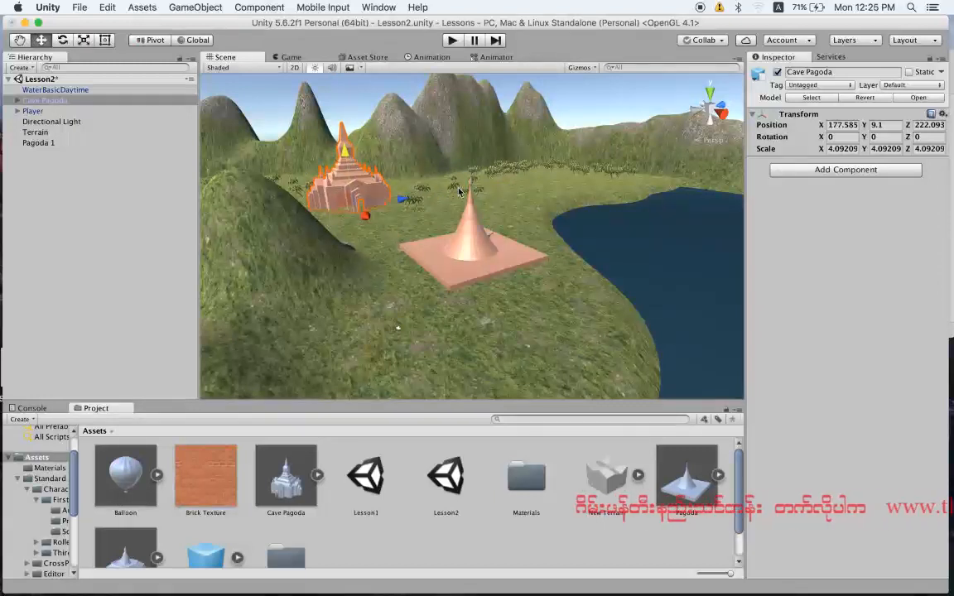
left_click(540, 208)
left_click(339, 201)
key("e")
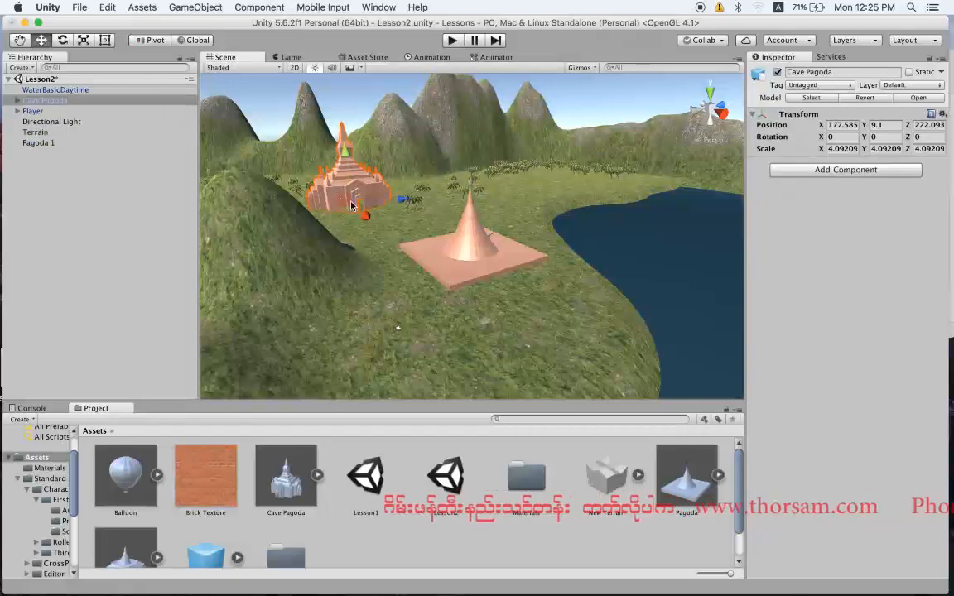
left_click_drag(389, 213, 316, 232)
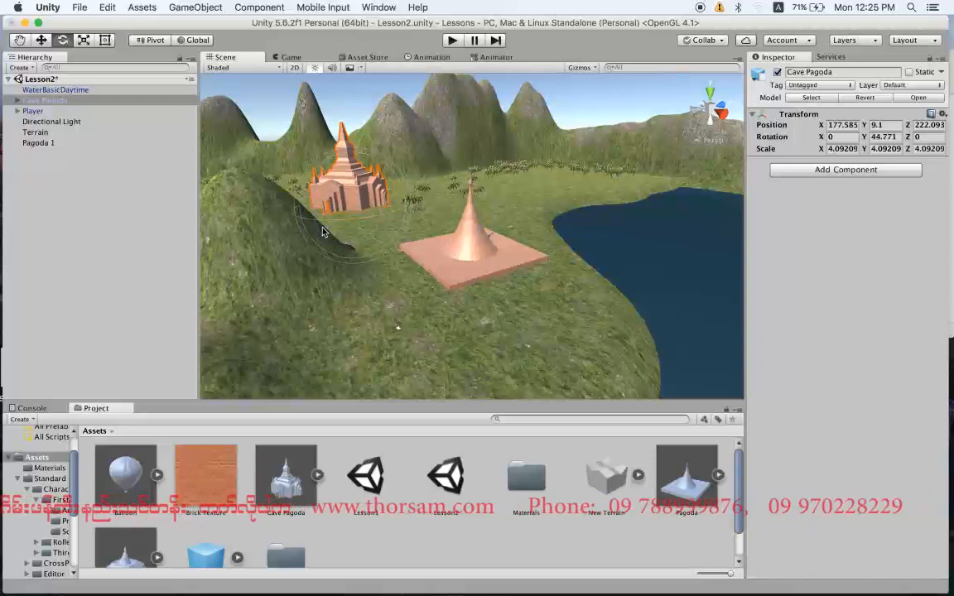
left_click(520, 192)
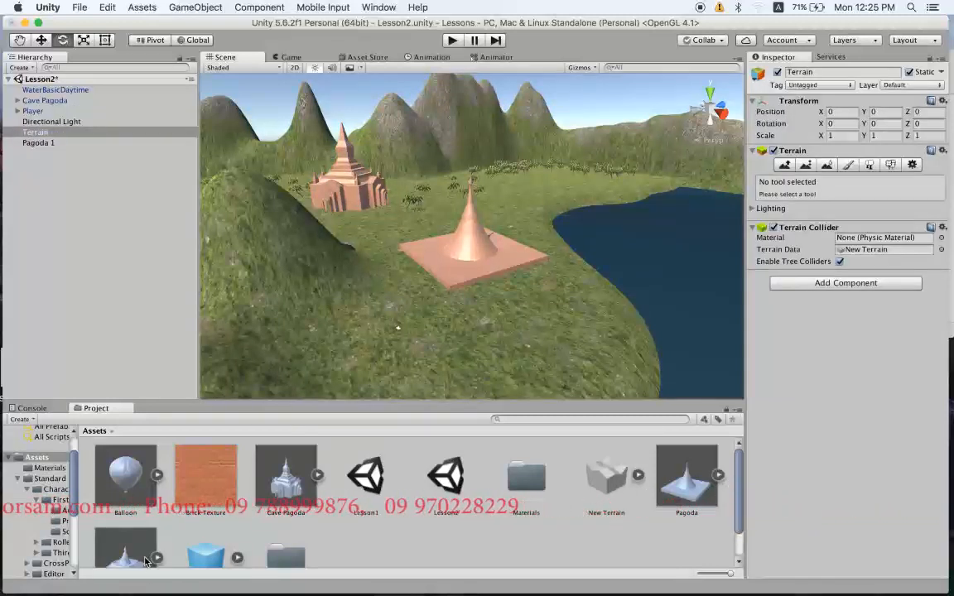
- Place the Pagoda on the floor model on the grass near the lake and scale it uniformly to about 5.31
scroll(148, 574, "down", 2)
left_click_drag(125, 521, 523, 188)
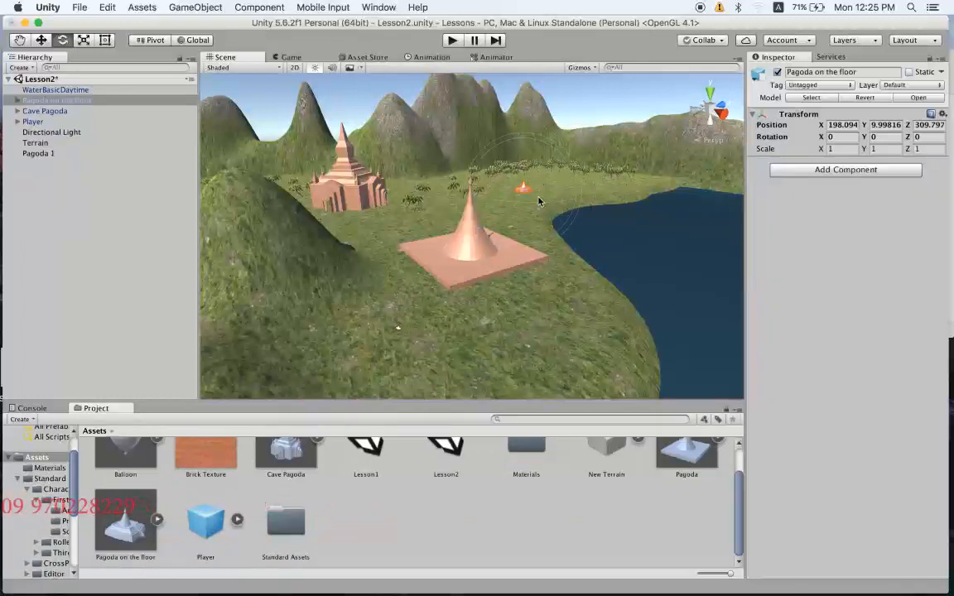
key("f")
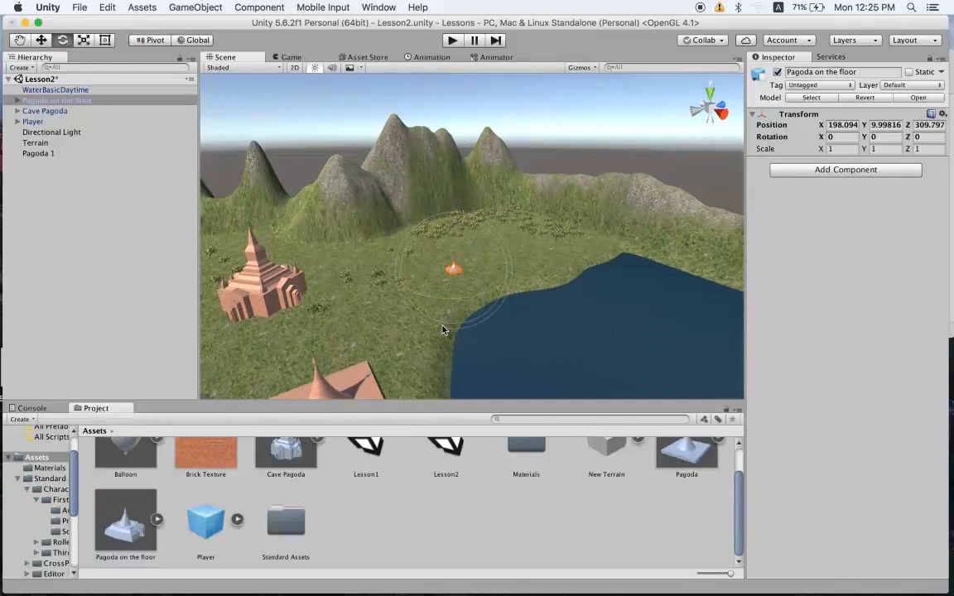
key("r")
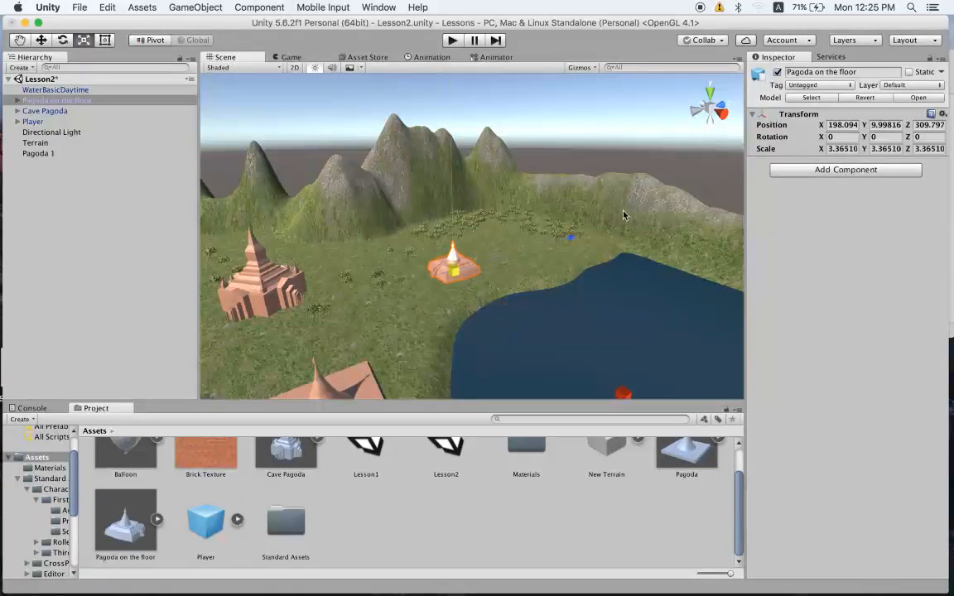
left_click_drag(655, 200, 726, 163)
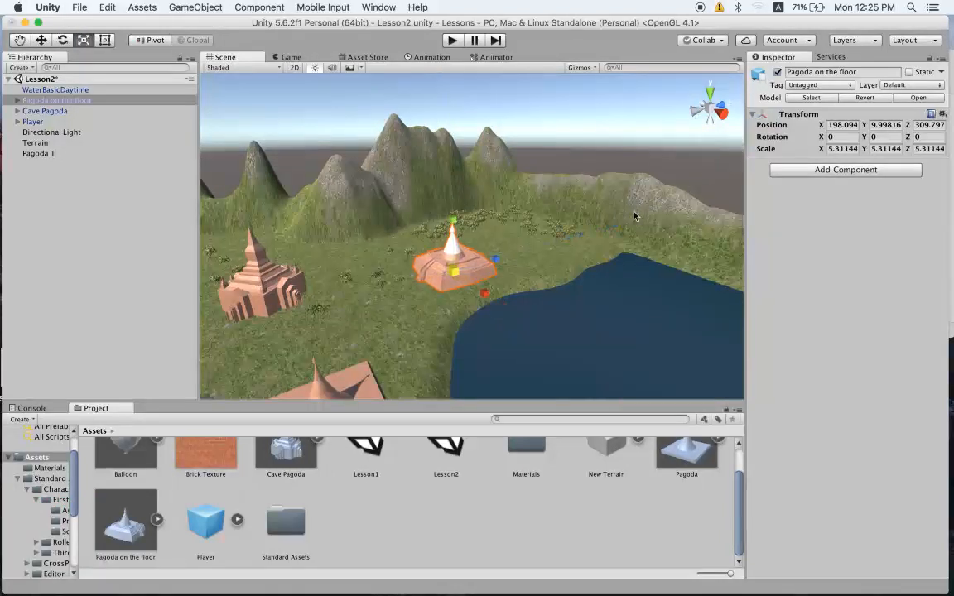
- Enlarge Pagoda on the floor to a uniform scale of about 7.37 and reposition it at about X 188.3, Z 329.5
left_click_drag(544, 276, 540, 277)
key("r")
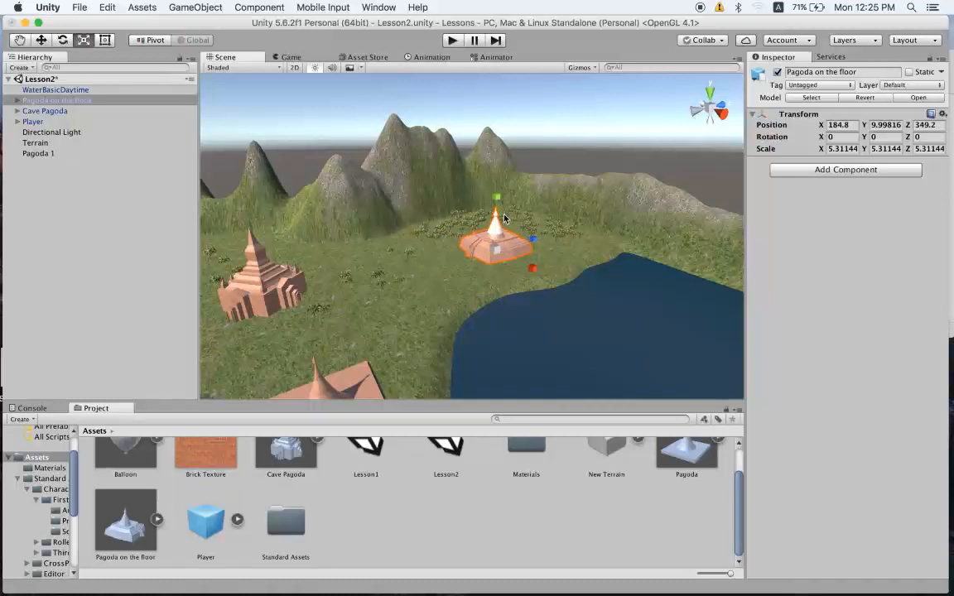
left_click_drag(496, 248, 501, 249)
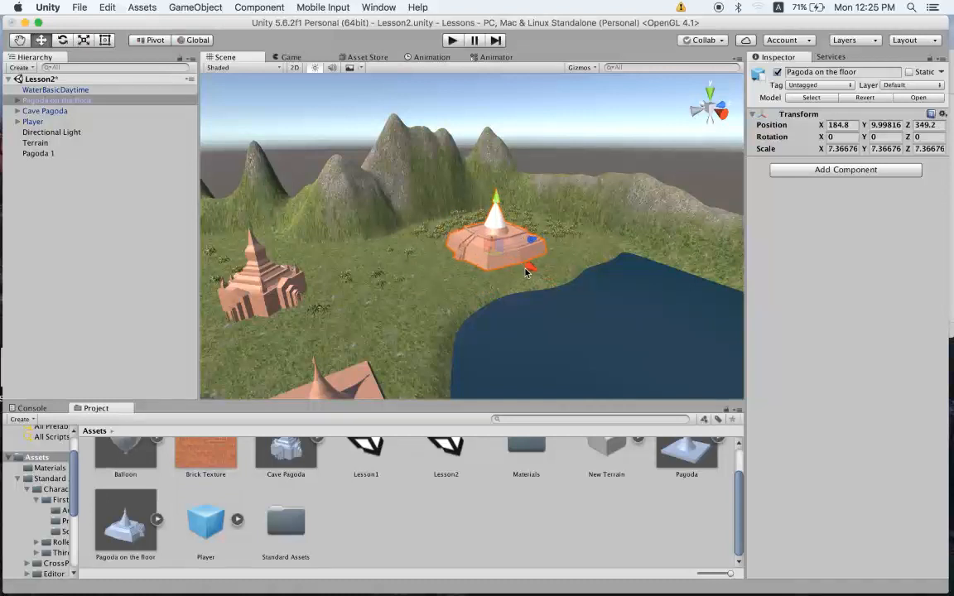
left_click_drag(539, 241, 514, 253)
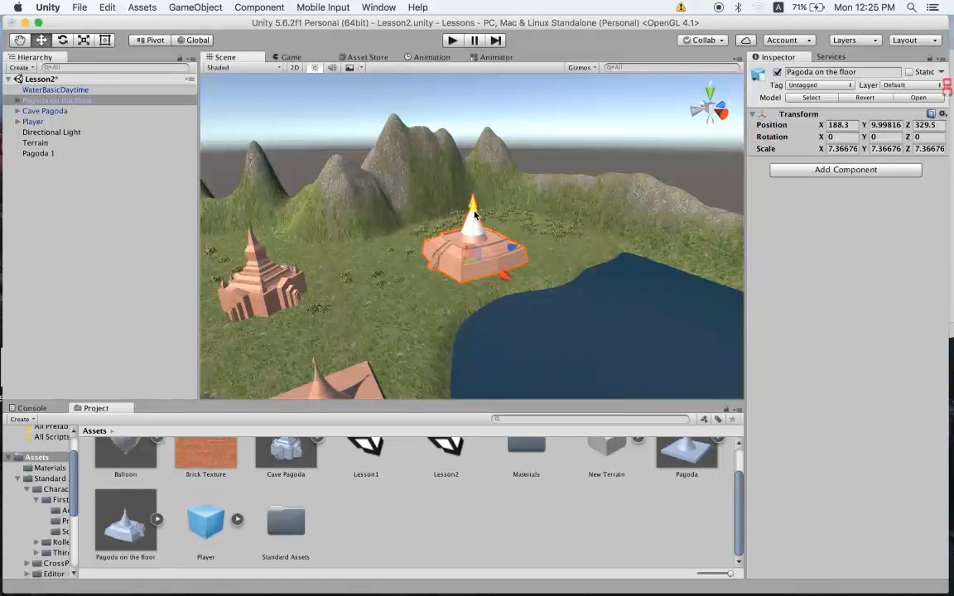
- Look over the three pagodas on the terrain, run the game briefly to view them from the player, and stop it
left_click(323, 326)
scroll(418, 313, "down", 5)
middle_click_drag(430, 327, 494, 257)
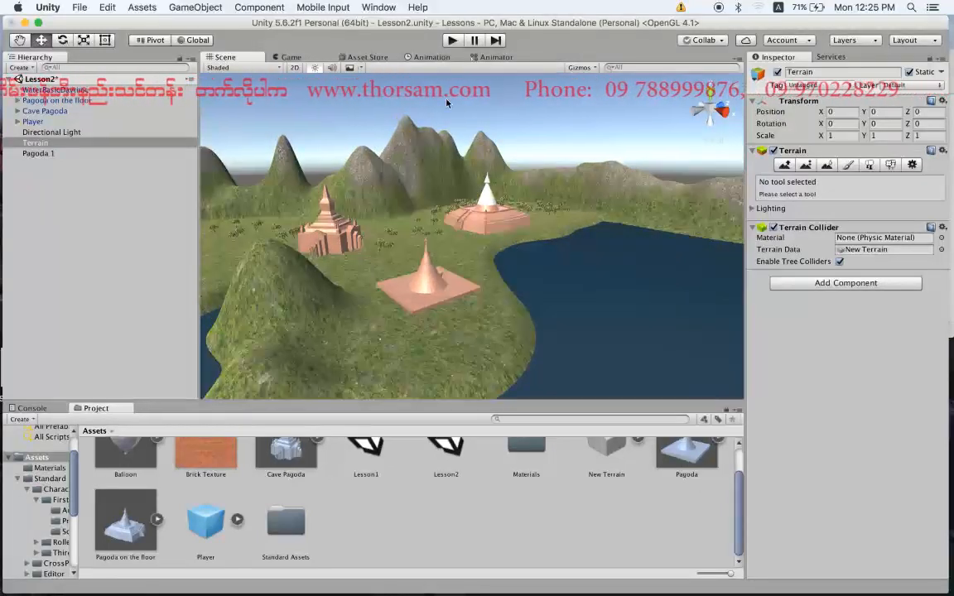
left_click(452, 42)
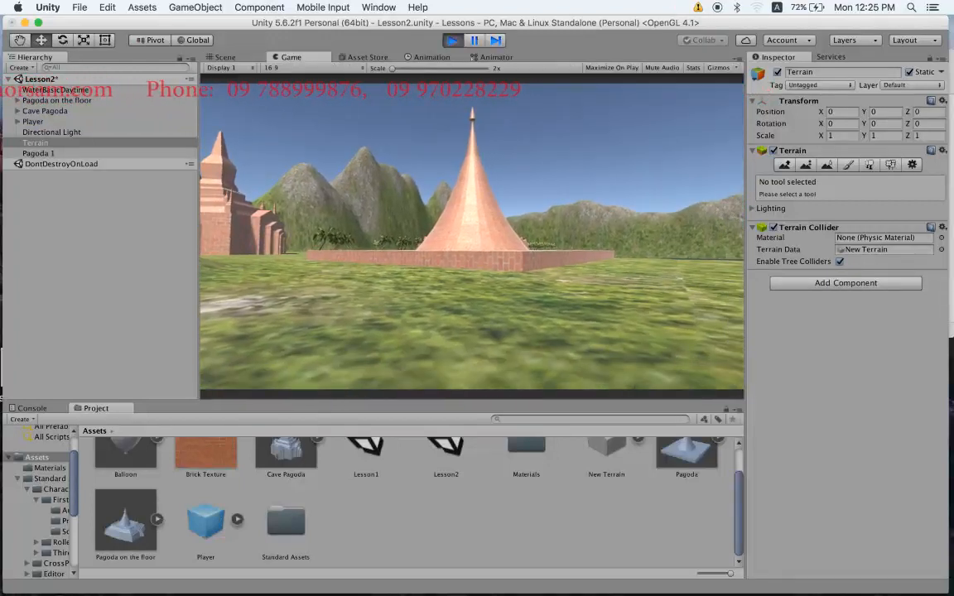
left_click(452, 40)
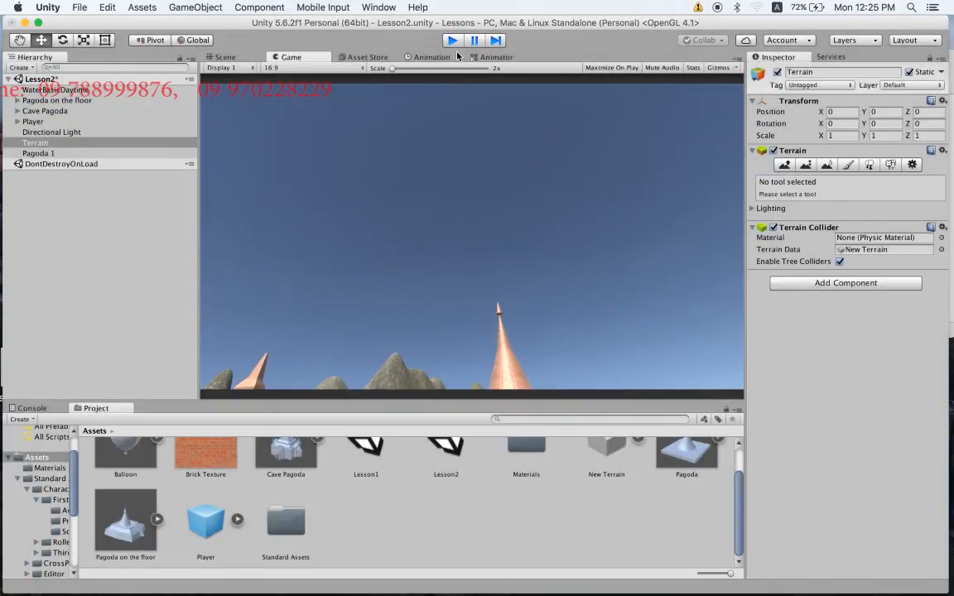
- Move the Cube mesh out of the Cave Pagoda object to the root level of the scene hierarchy
left_click(334, 247)
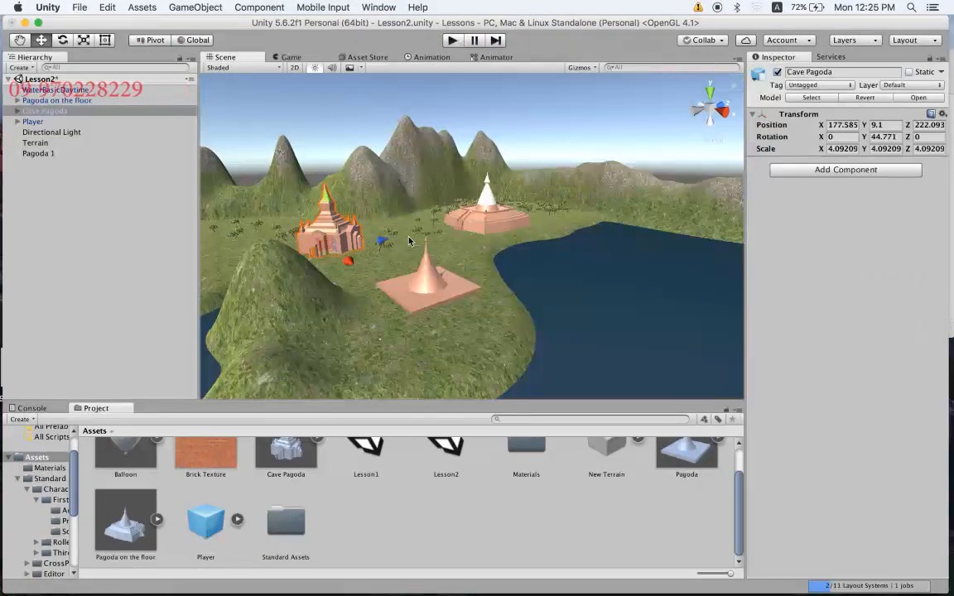
left_click(850, 170)
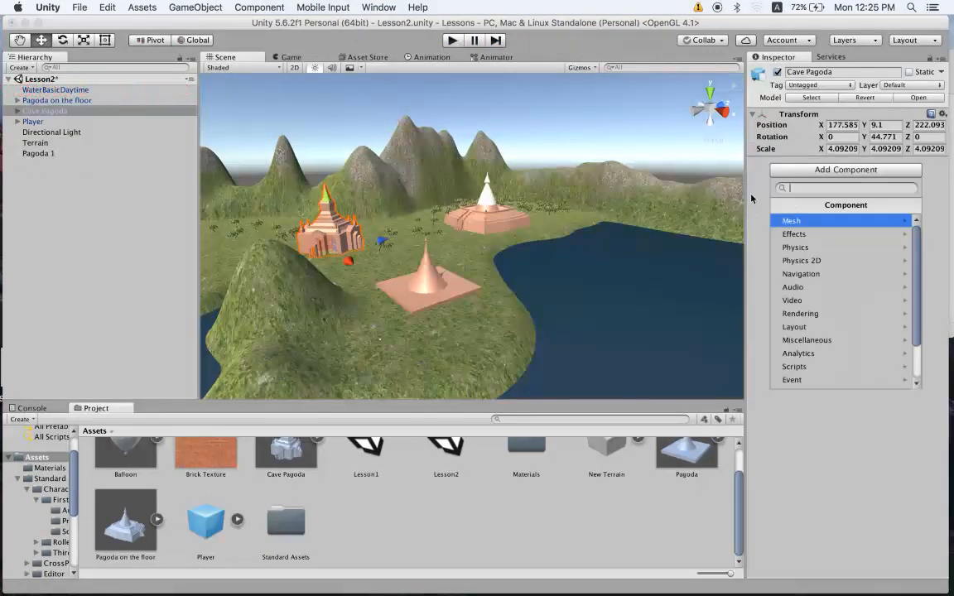
left_click(753, 198)
left_click(18, 112)
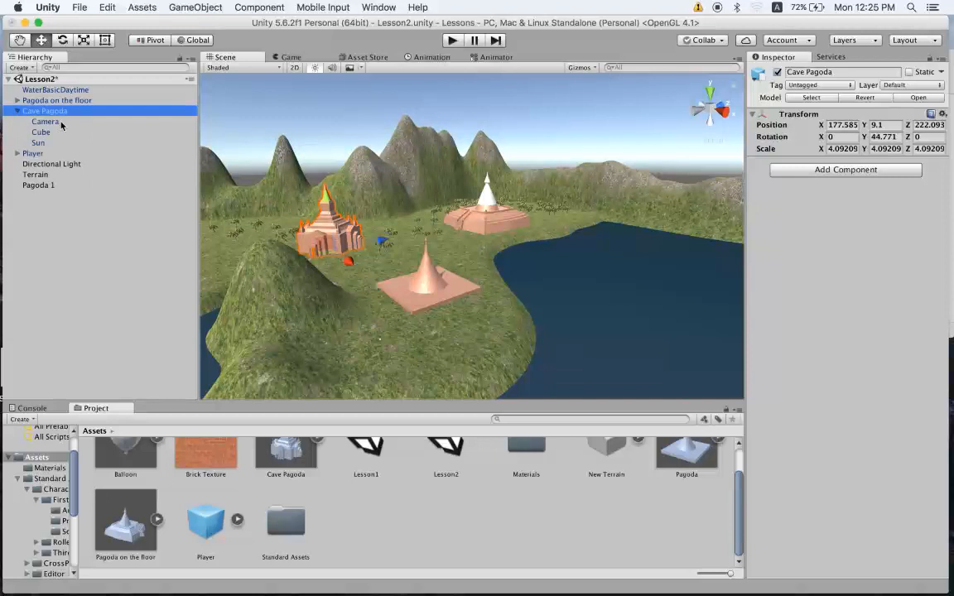
left_click(45, 134)
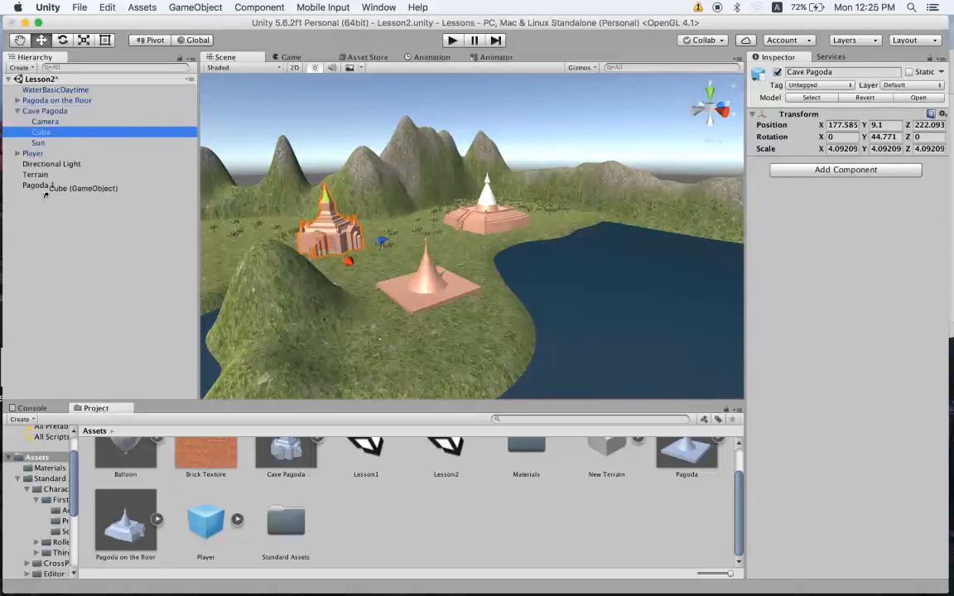
left_click_drag(42, 189, 41, 186)
left_click(566, 217)
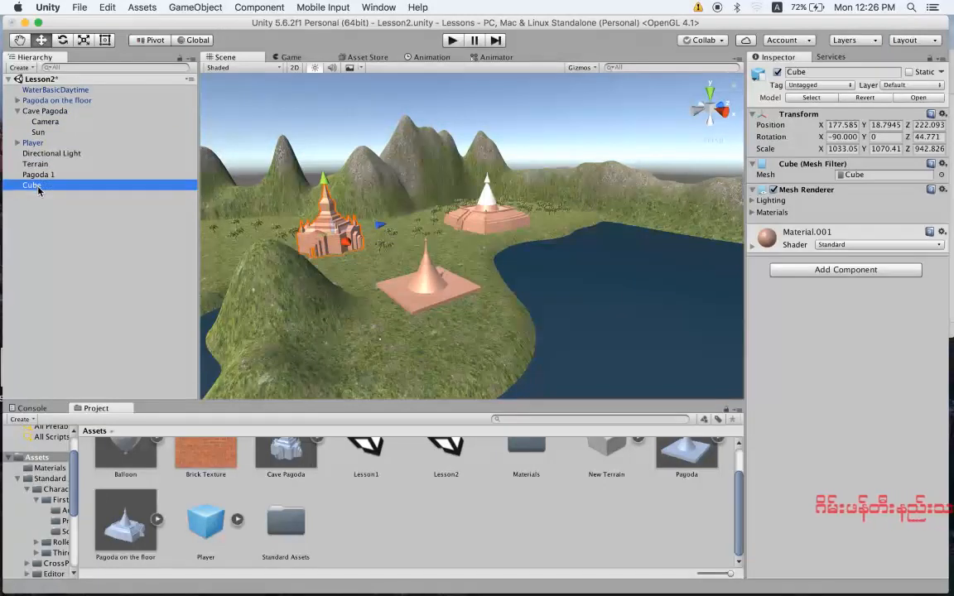
- Rename the root-level Cube mesh as Cave Pagoda and delete the old Cave Pagoda parent with its Camera and Sun
left_click(33, 185)
type("Cave")
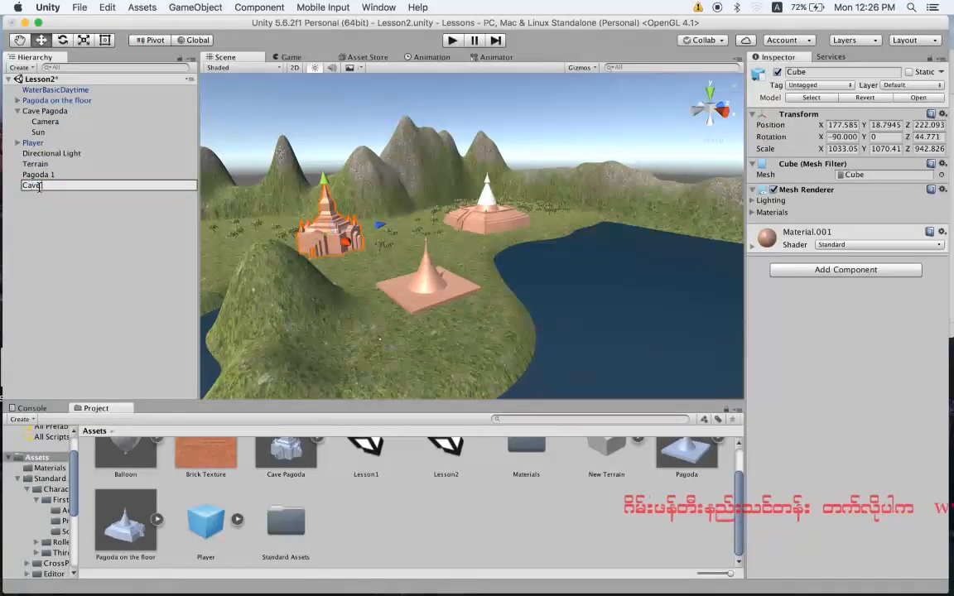
type(" Pagoda")
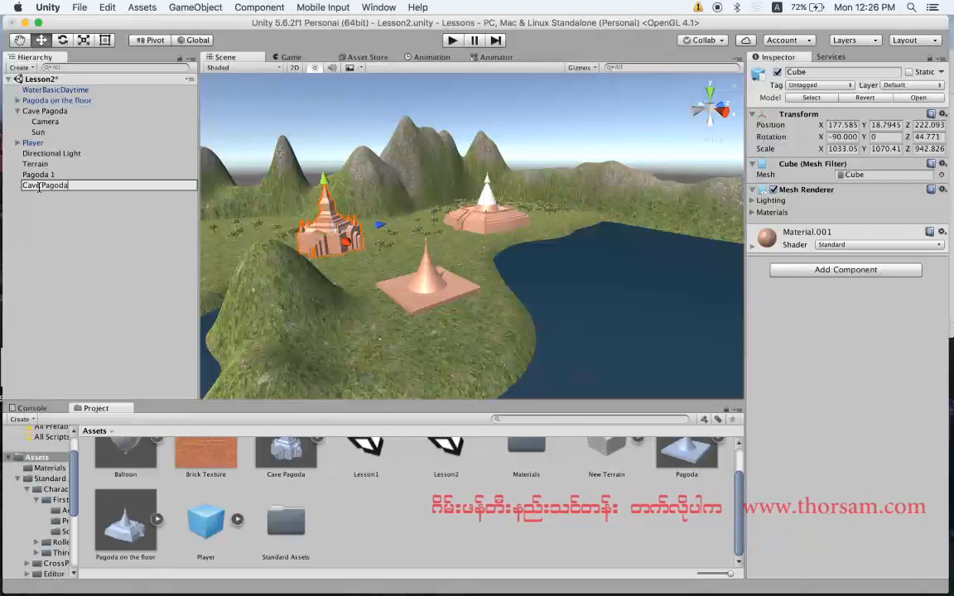
key("Return")
left_click(34, 111)
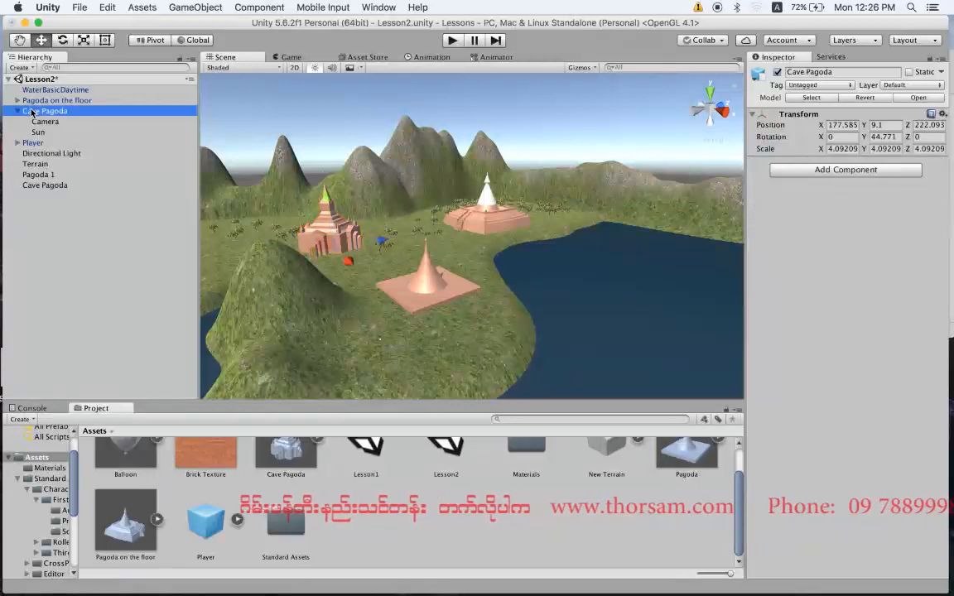
key("super+BackSpace")
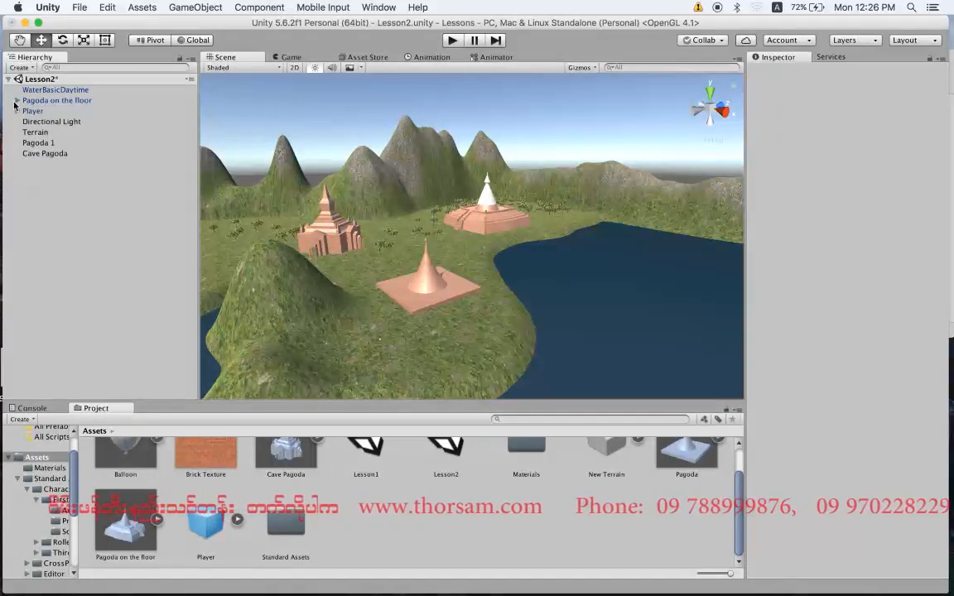
- Move the Cube.002 mesh out of Pagoda on the floor to the root level of the hierarchy, accepting the broken prefab instance
left_click(17, 100)
left_click_drag(49, 123, 55, 192)
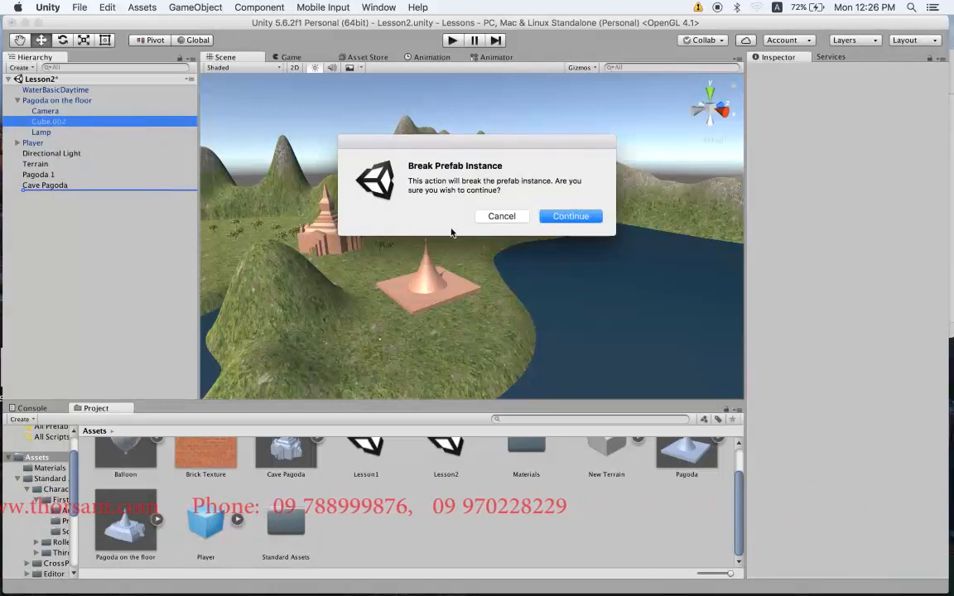
key("Return")
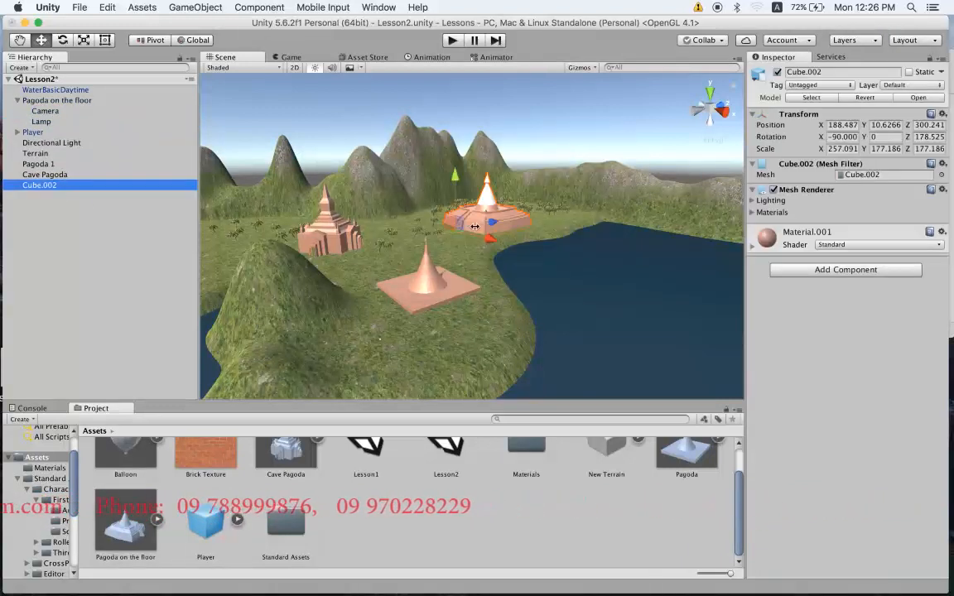
- Rename Cube.002 as Pagoda 2 and delete the leftover Pagoda on the floor object with its Camera and Lamp
left_click(55, 189)
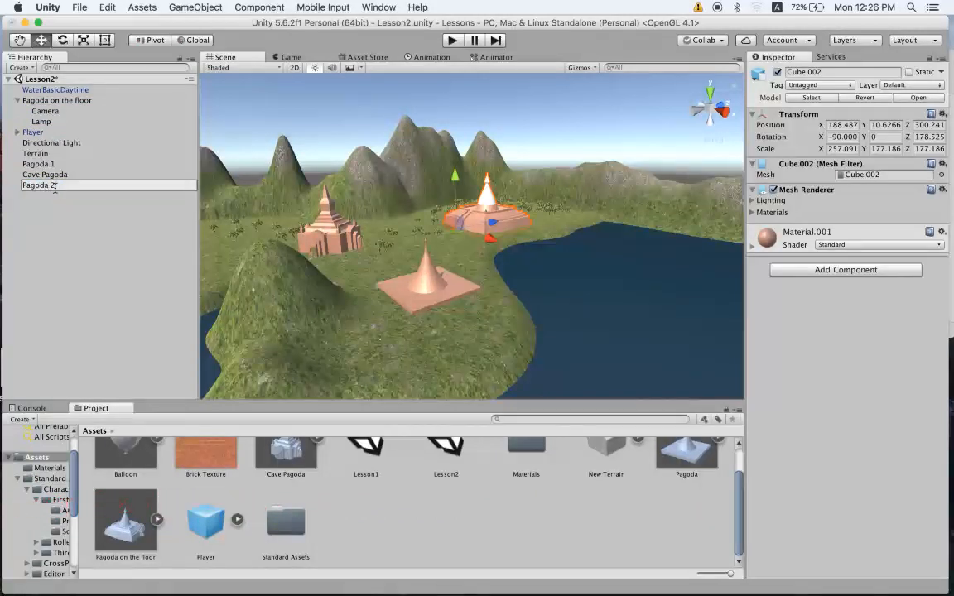
left_click(79, 100)
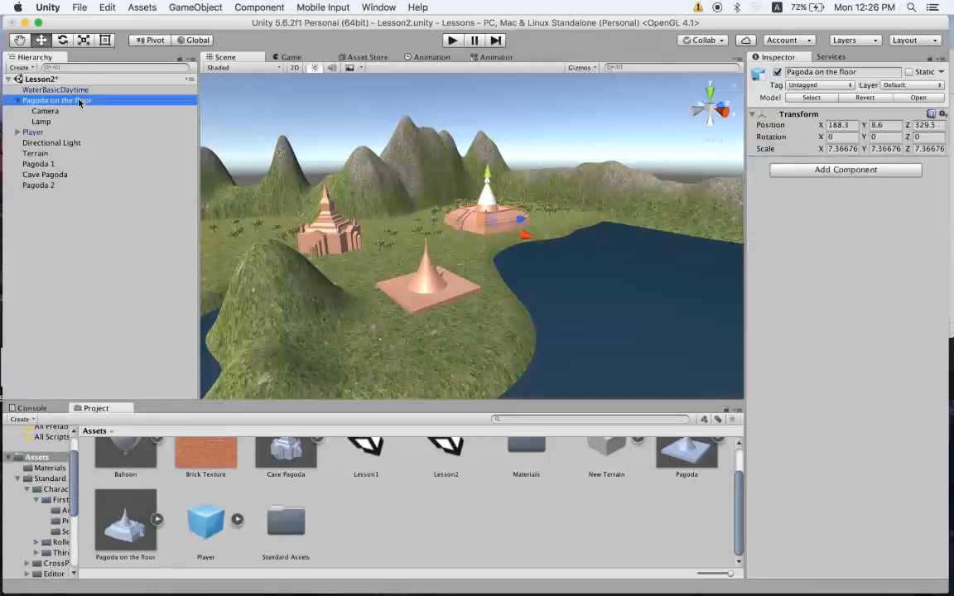
key("super+BackSpace")
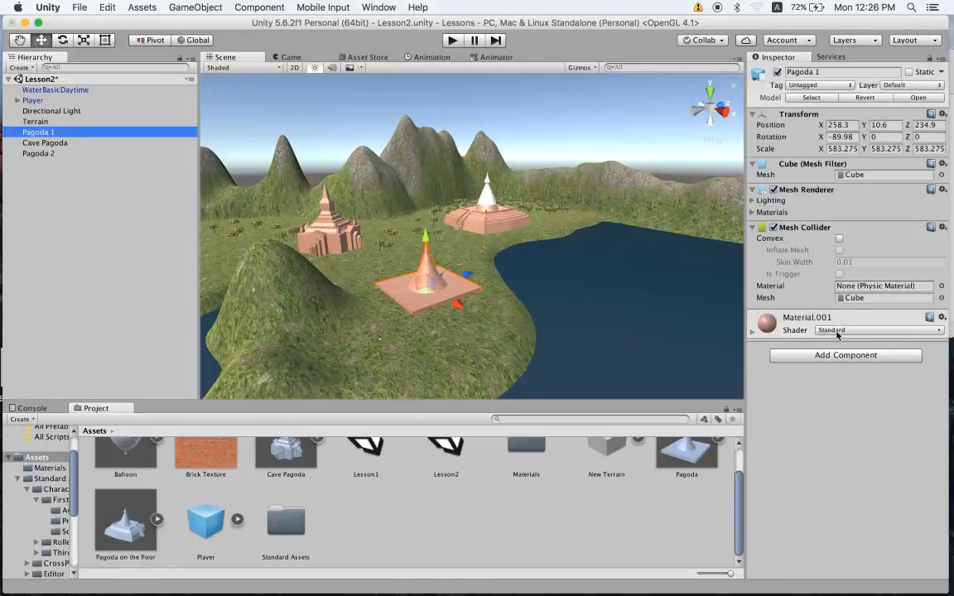
- Add a Mesh Collider component to the Cave Pagoda object
left_click(44, 144)
left_click(899, 270)
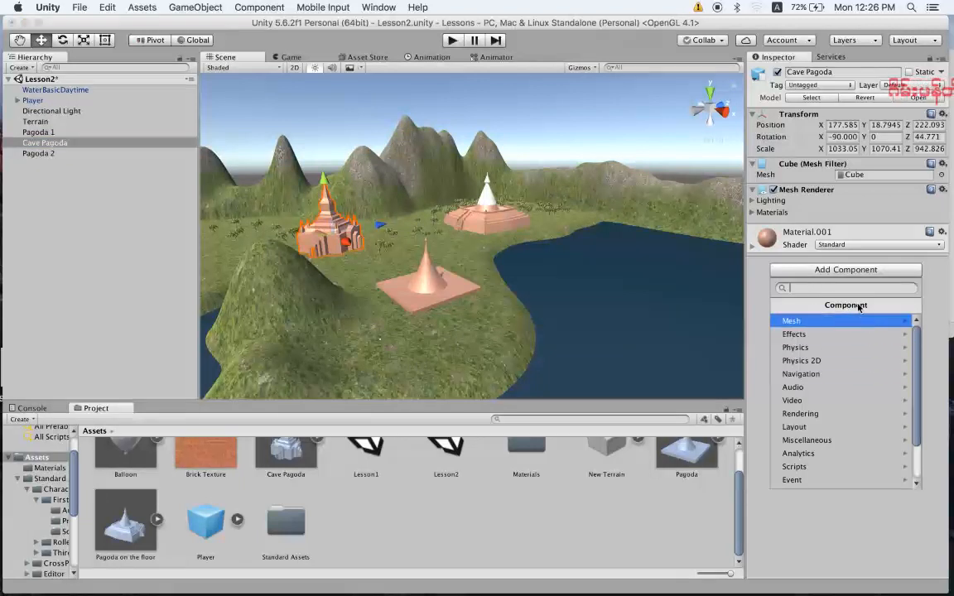
type("mesh")
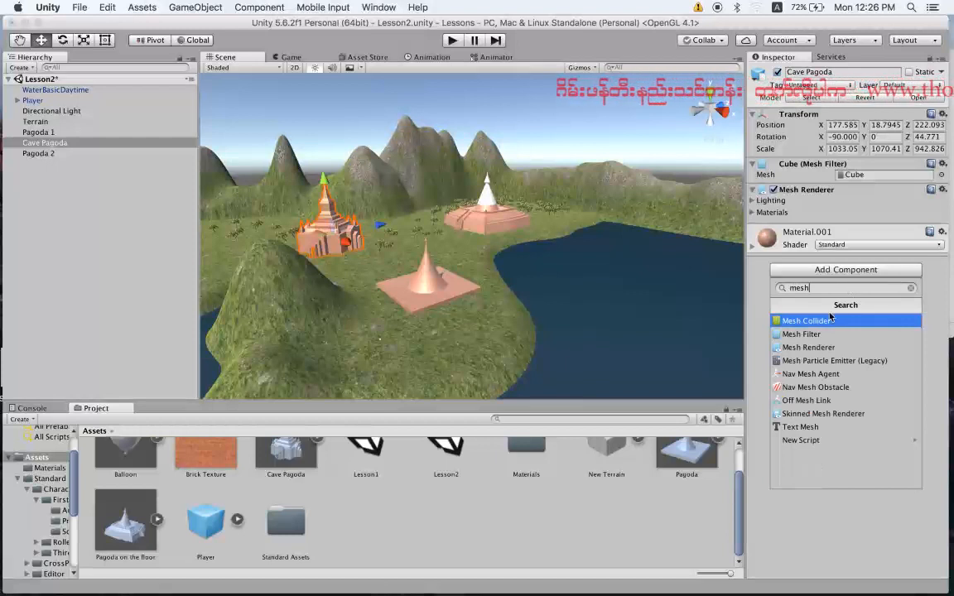
key("Return")
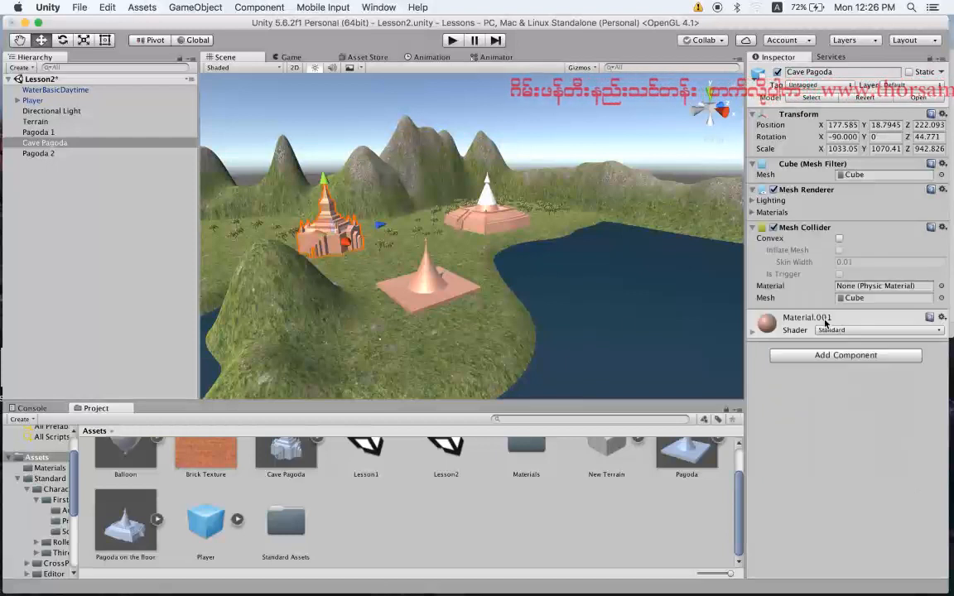
- Add a Mesh Collider component to the Pagoda 2 object
left_click(38, 154)
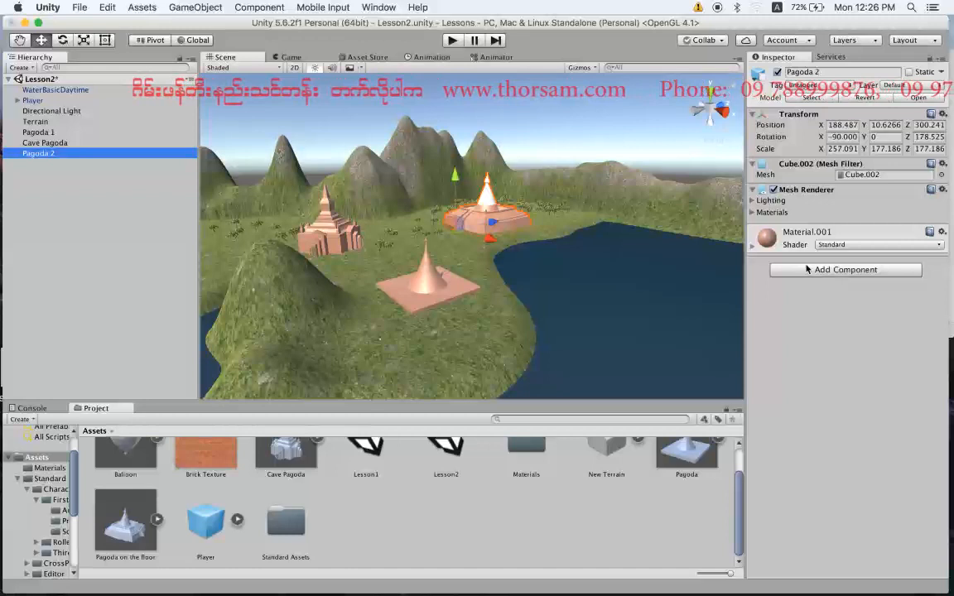
left_click(854, 275)
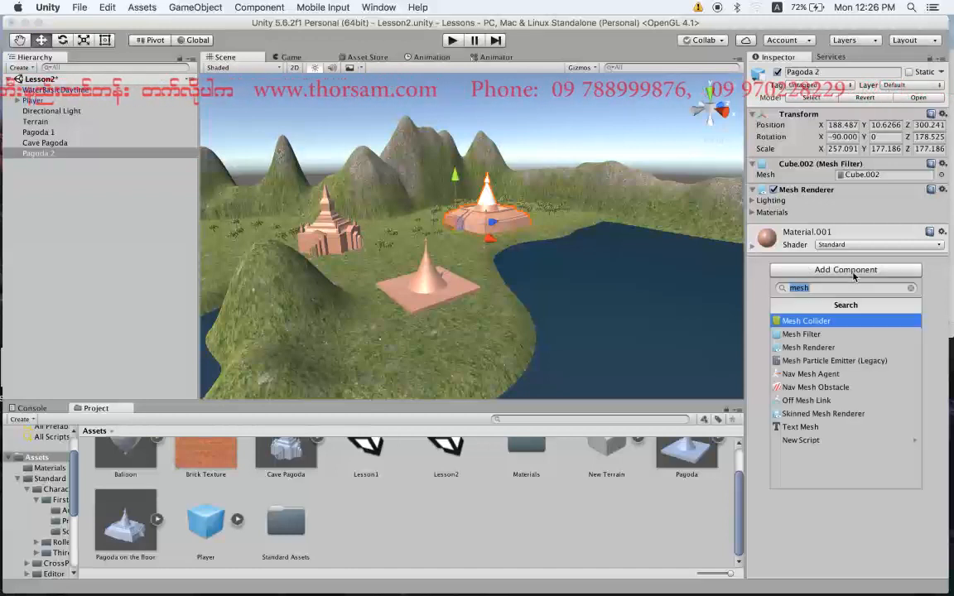
left_click(821, 321)
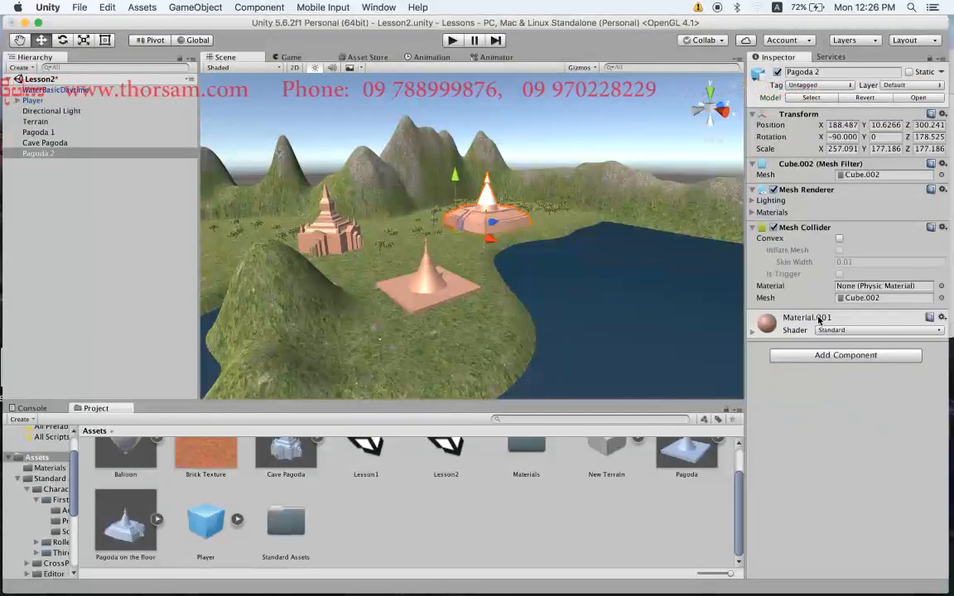
- Run the game and walk the player onto Pagoda 1's brick base and up to its cone to test the collider
left_click(452, 40)
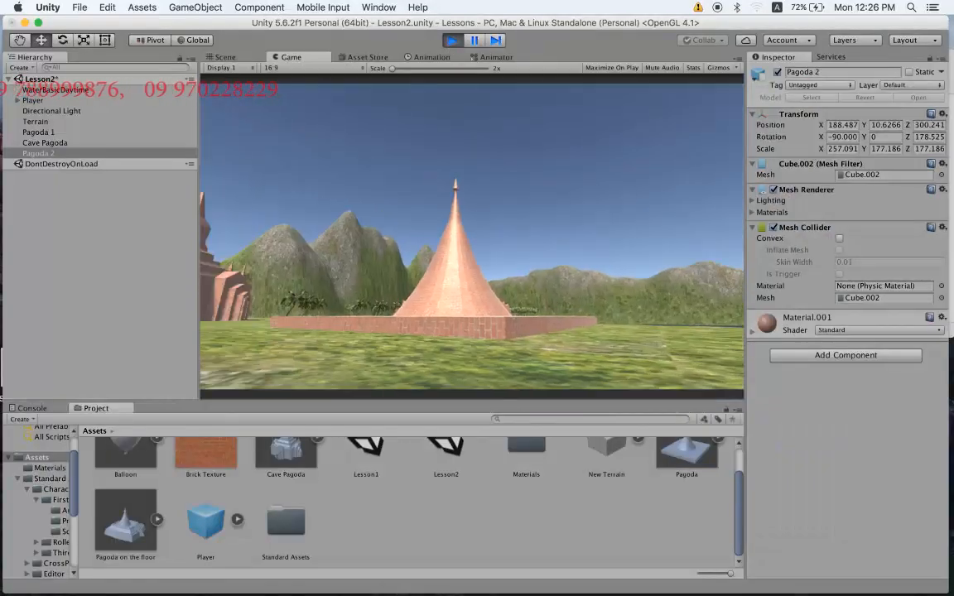
key("w")
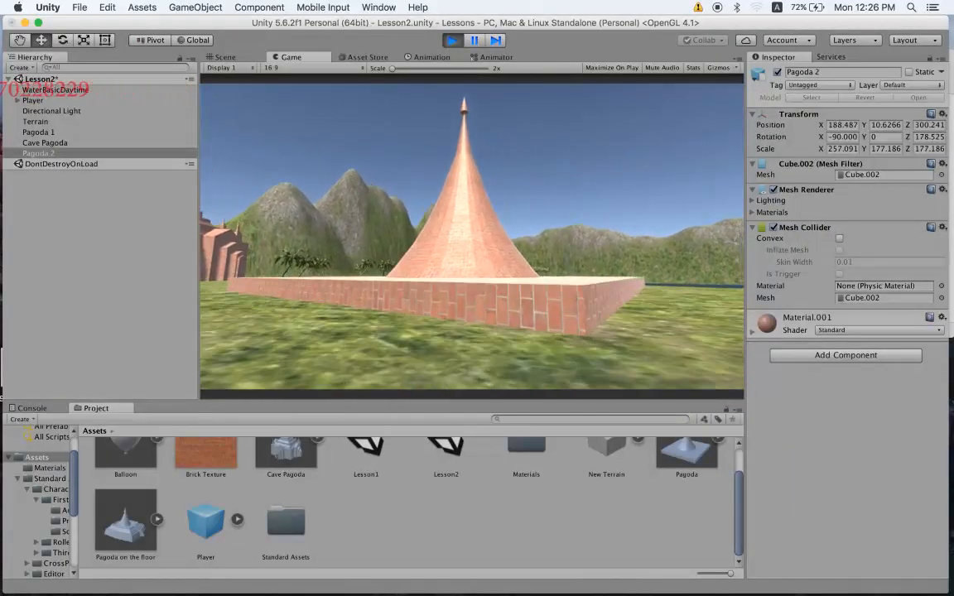
key("w")
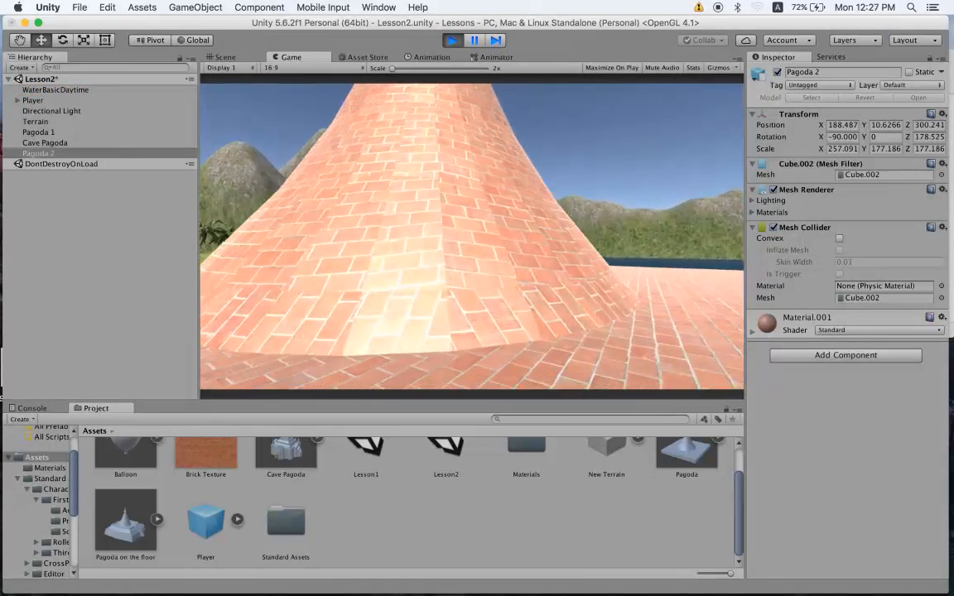
key("w")
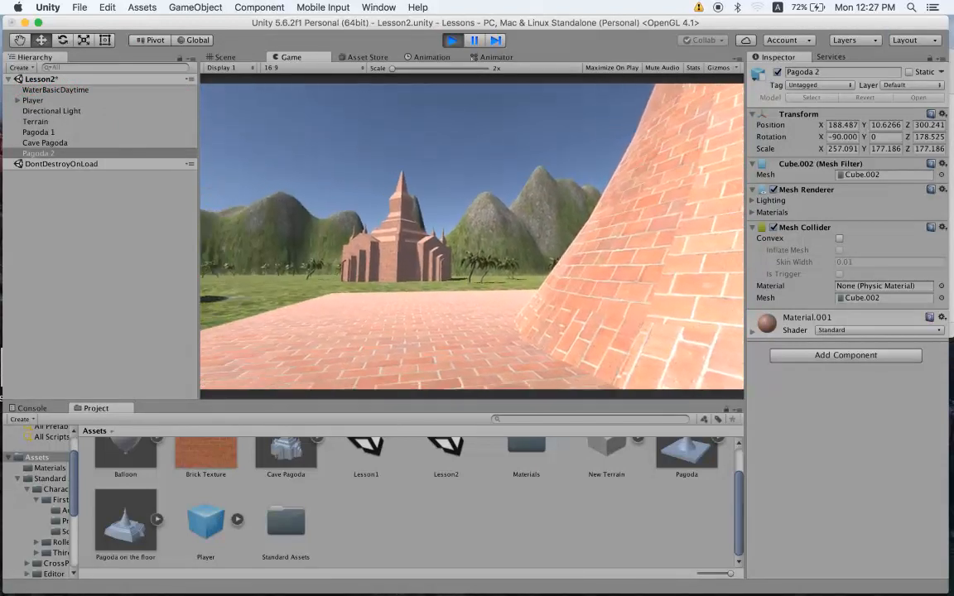
key("w")
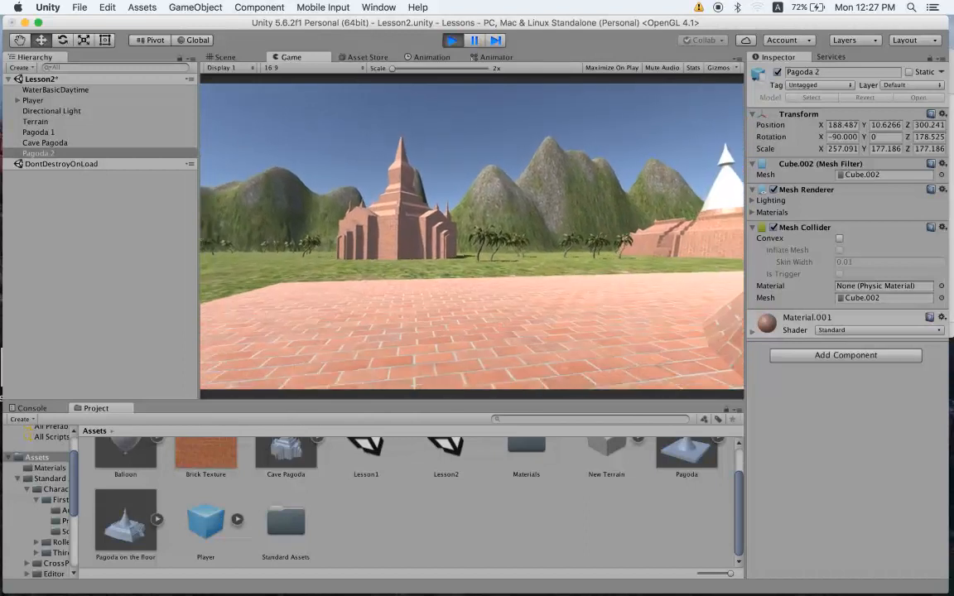
- Walk the player across the grass to the stairway of Pagoda 2 to test its collider
key("w")
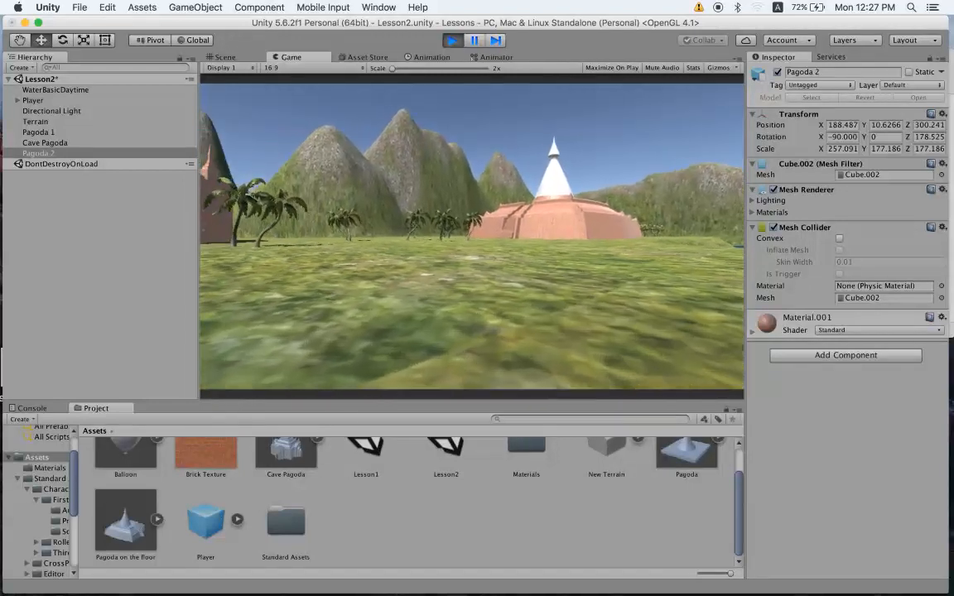
key("w")
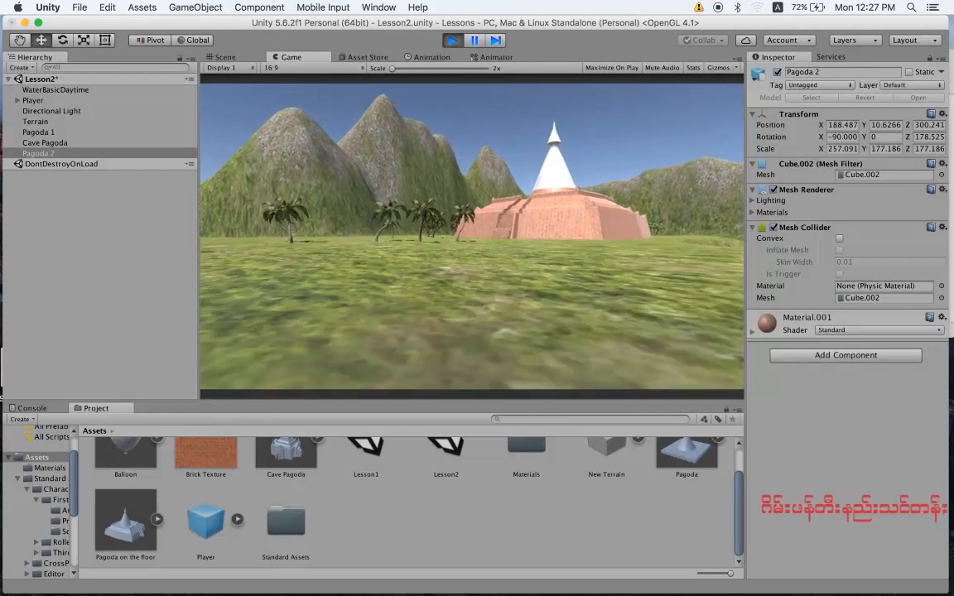
key("w")
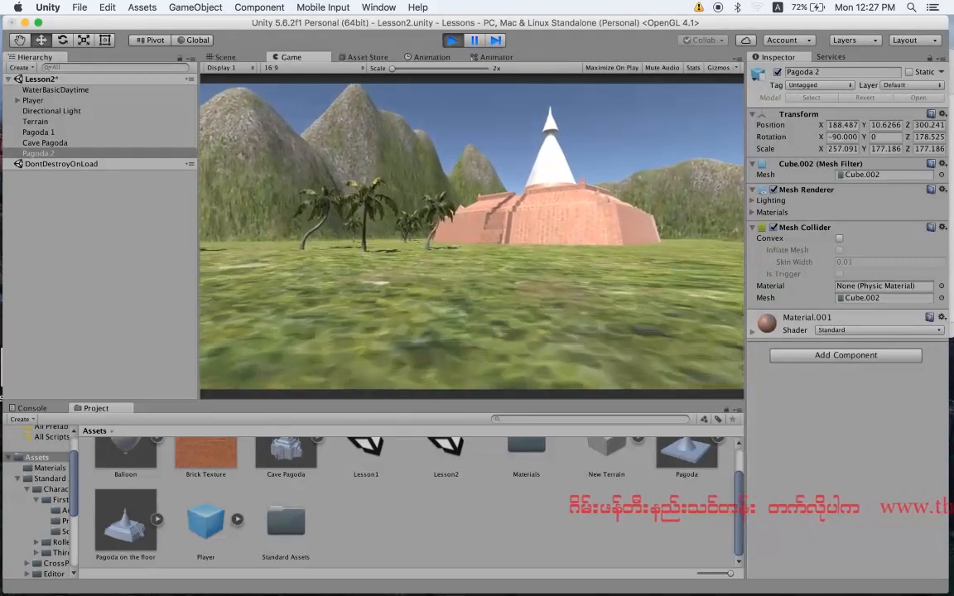
key("w")
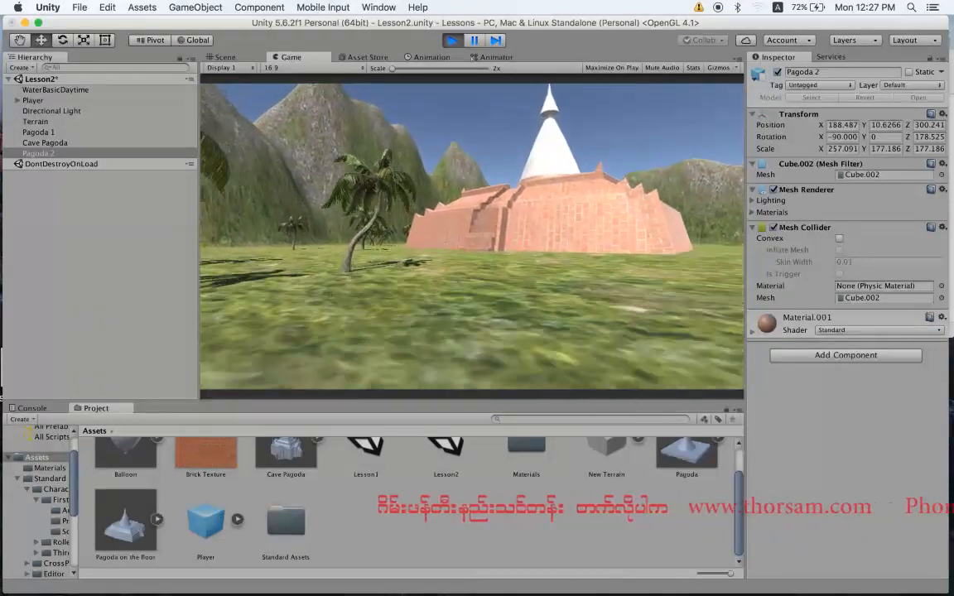
key("w")
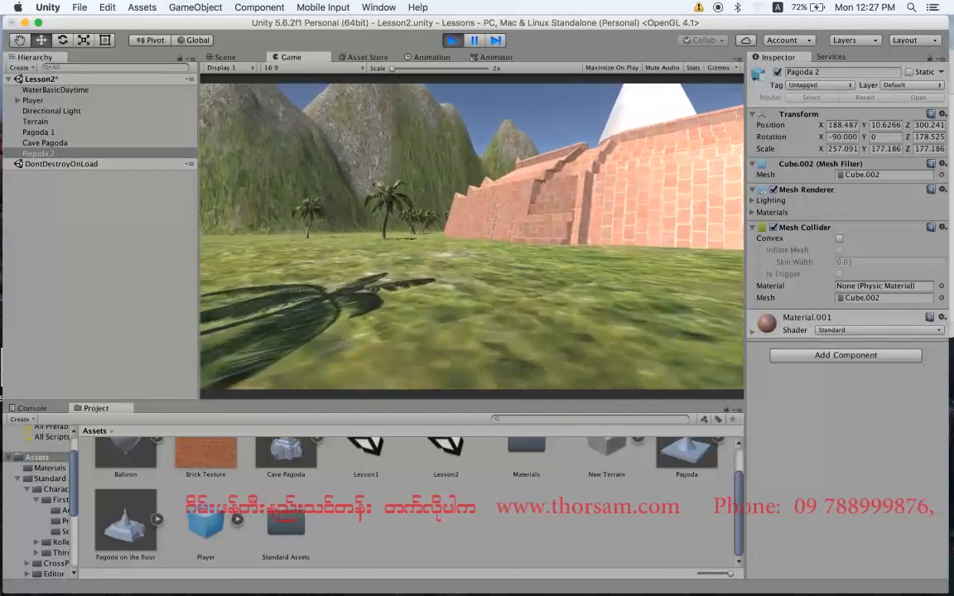
key("w")
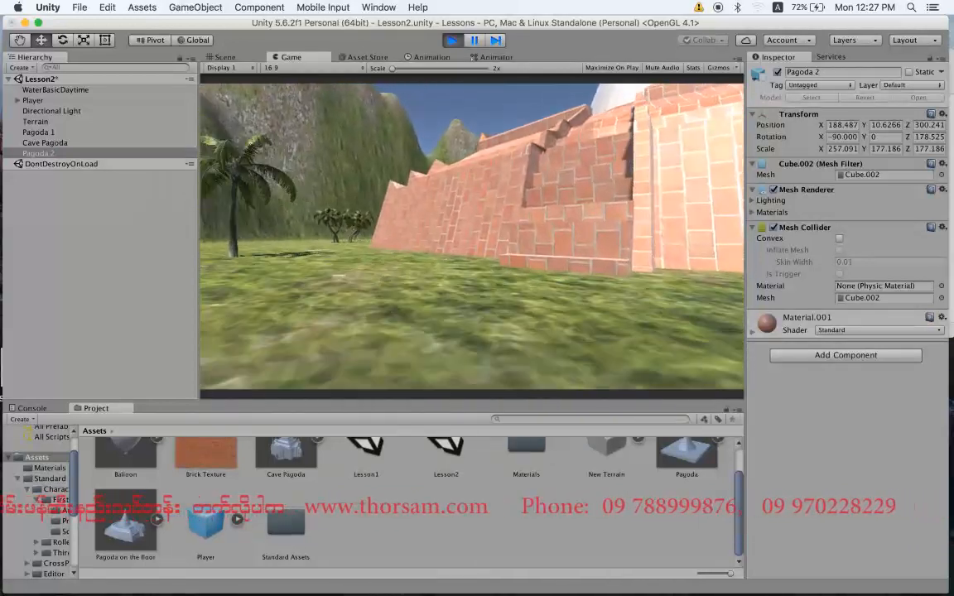
key("w")
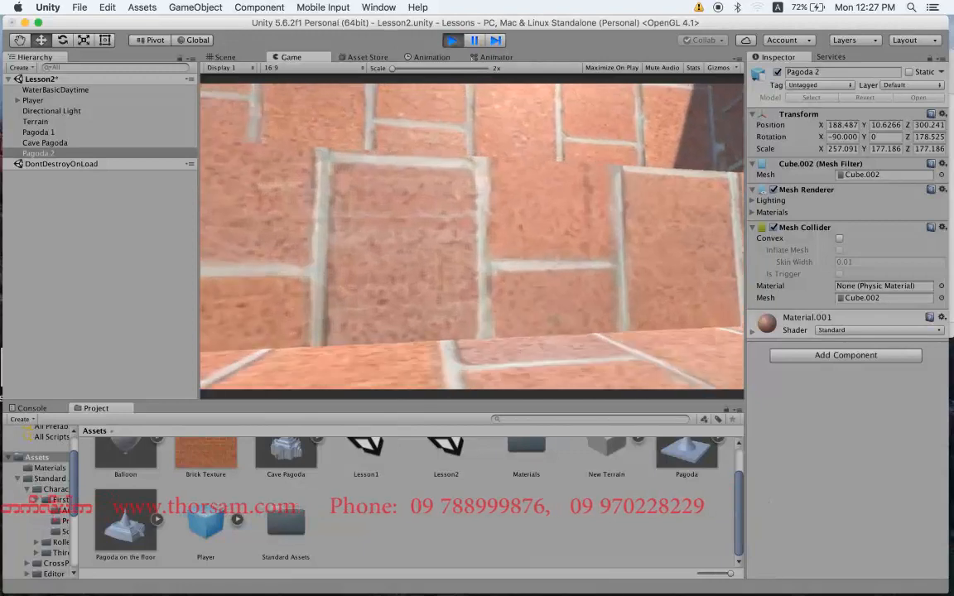
key("w")
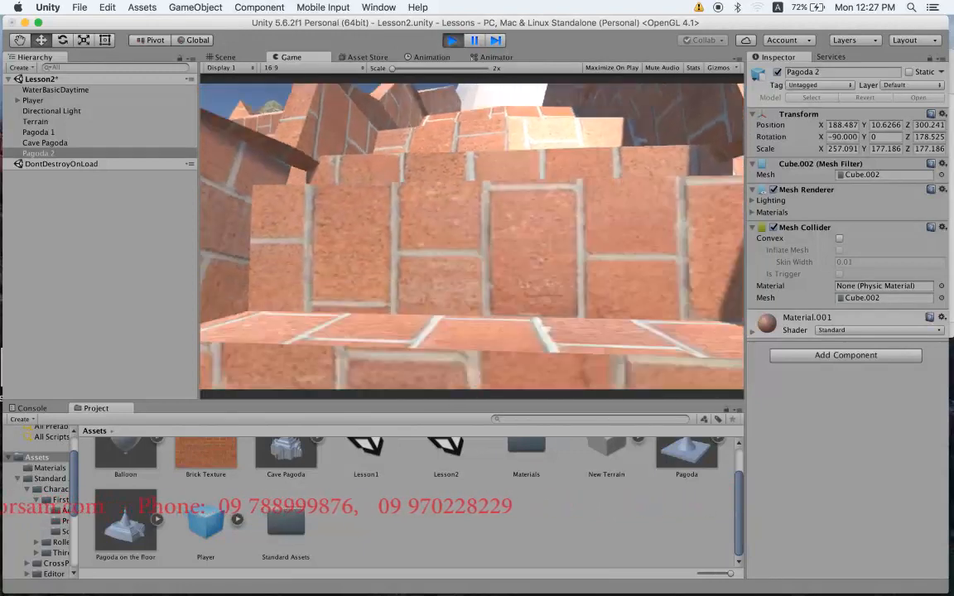
- Try jumping up the steps of Pagoda 2, back the player away from them, and stop the game
key("space")
key("w")
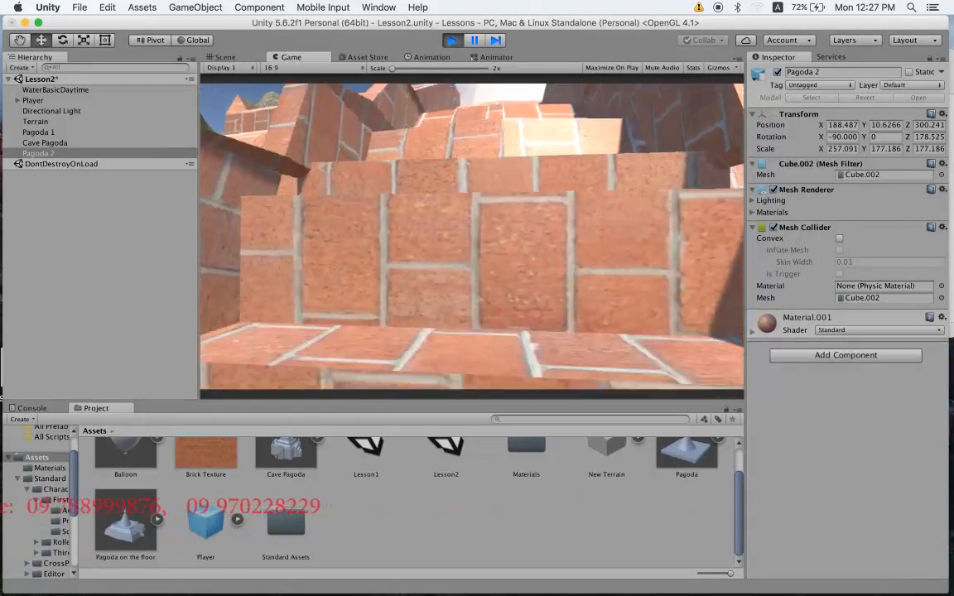
key("space")
key("space")
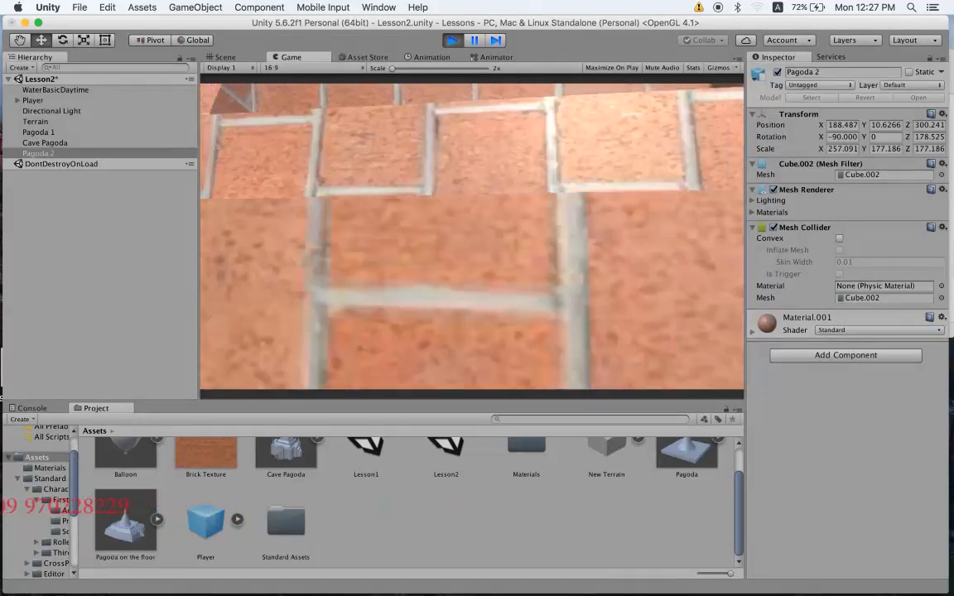
key("s")
key("s")
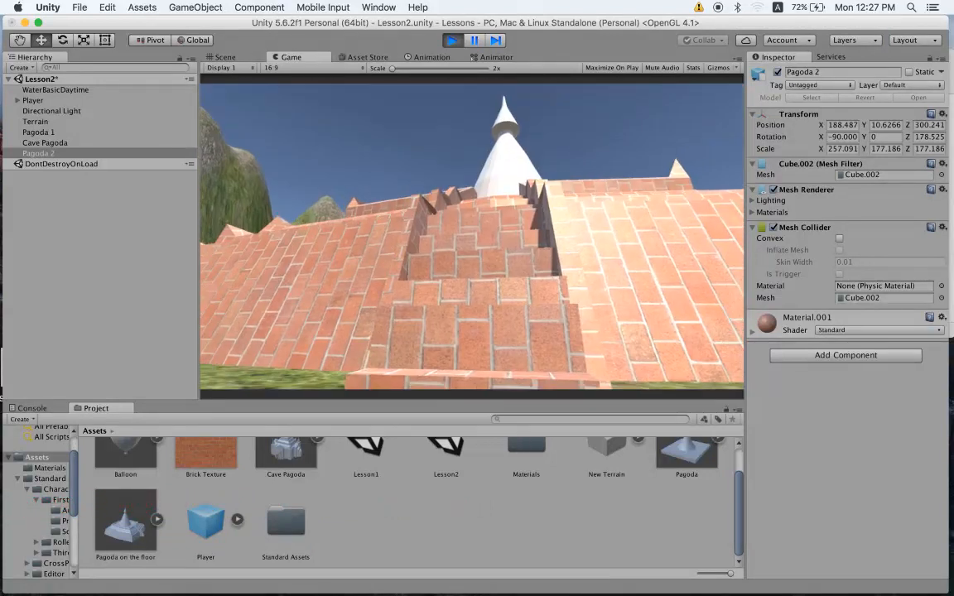
key("Escape")
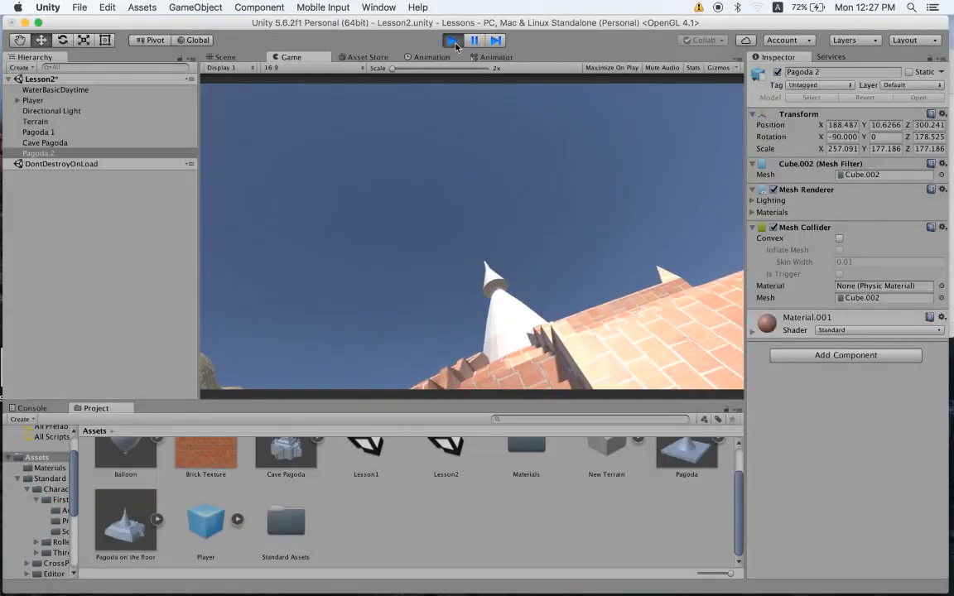
left_click(451, 40)
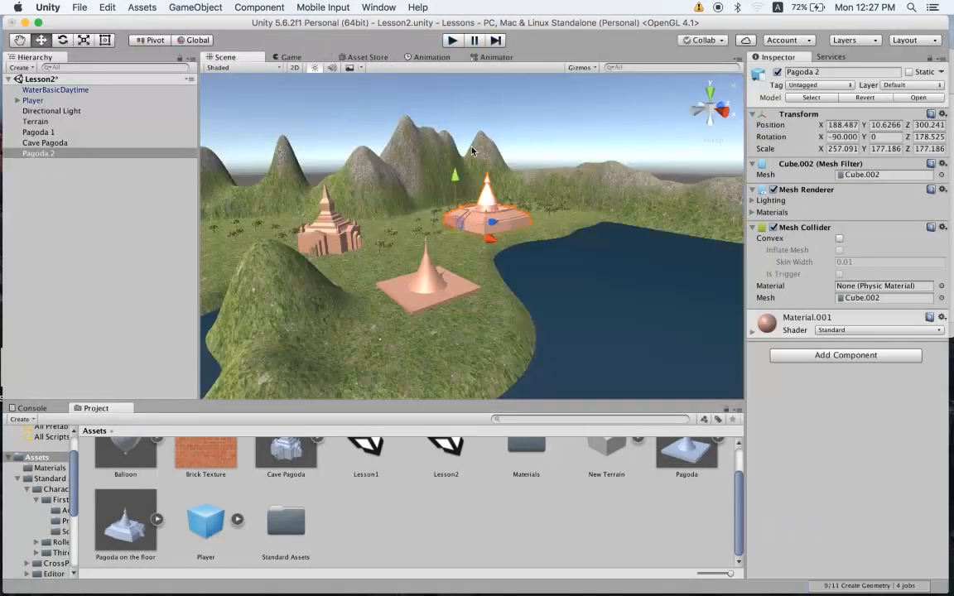
left_click(511, 277)
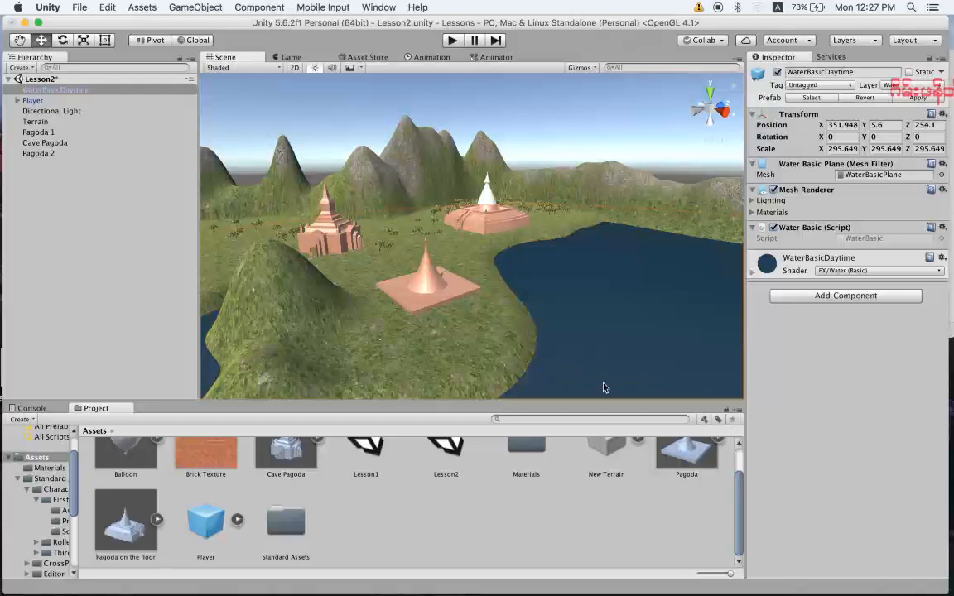
scroll(740, 496, "up", 2)
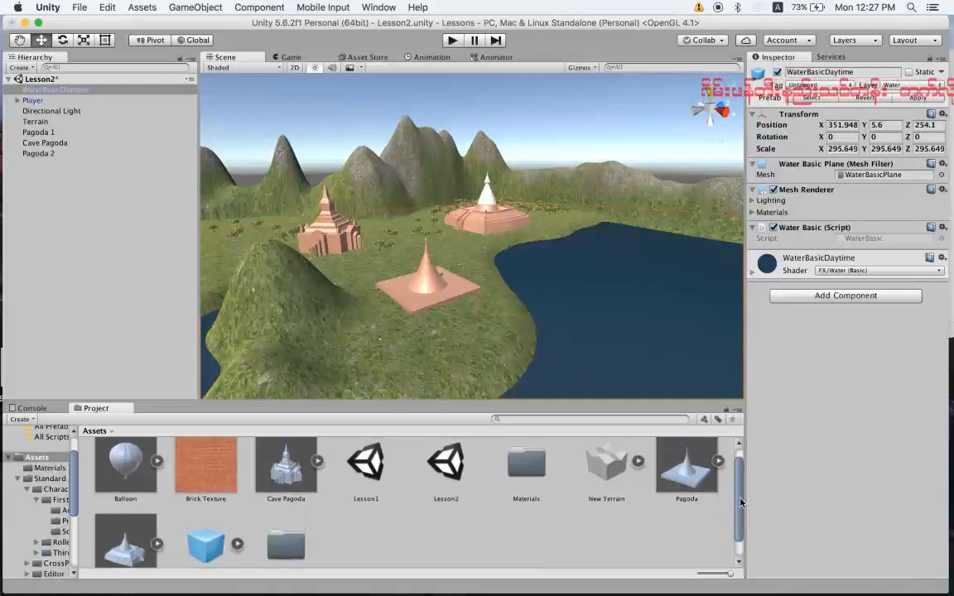
- Place the Balloon model from Assets in the scene above Pagoda 1 and scale it up uniformly to about 7.8
scroll(687, 488, "down", 2)
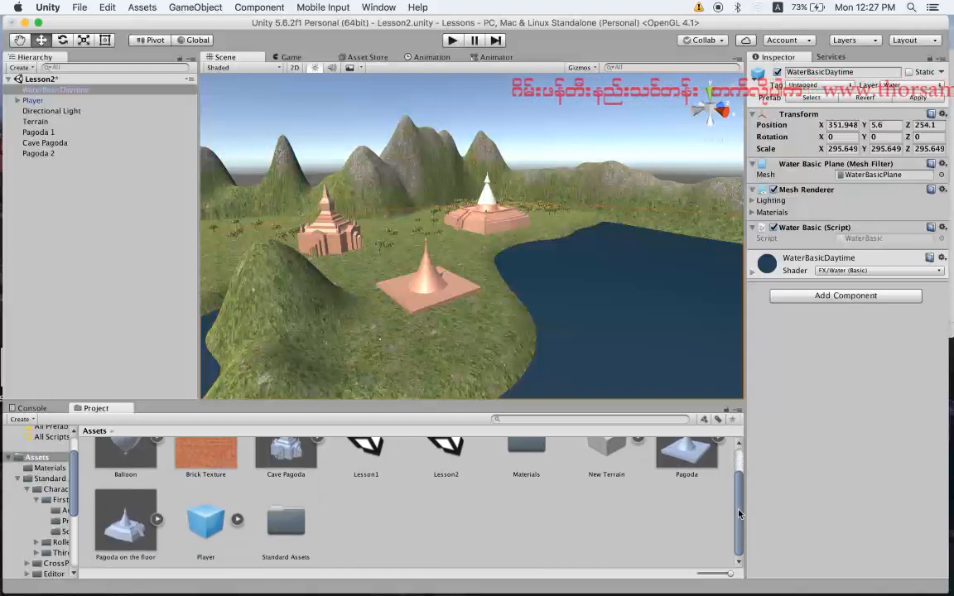
scroll(687, 489, "up", 2)
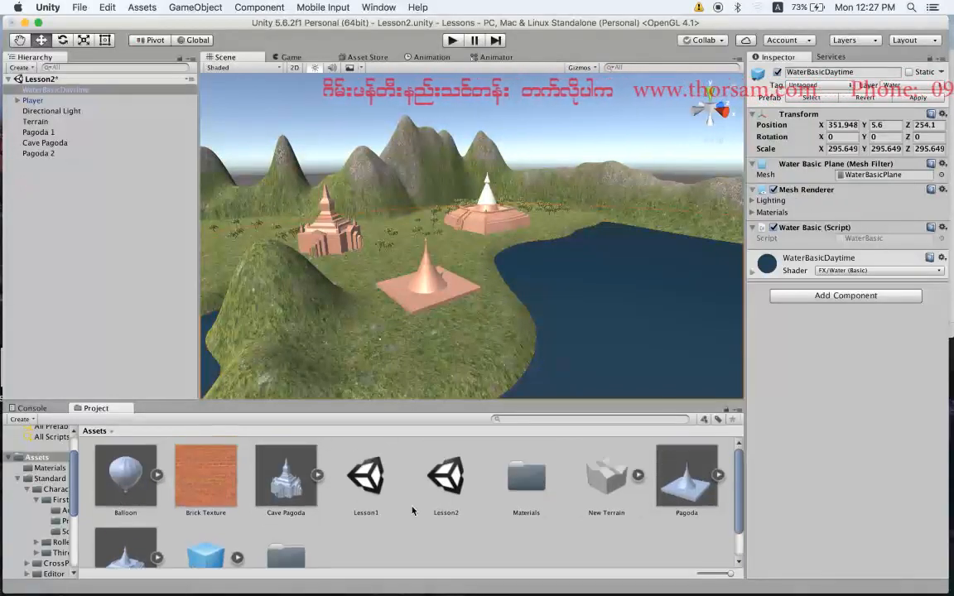
left_click(129, 476)
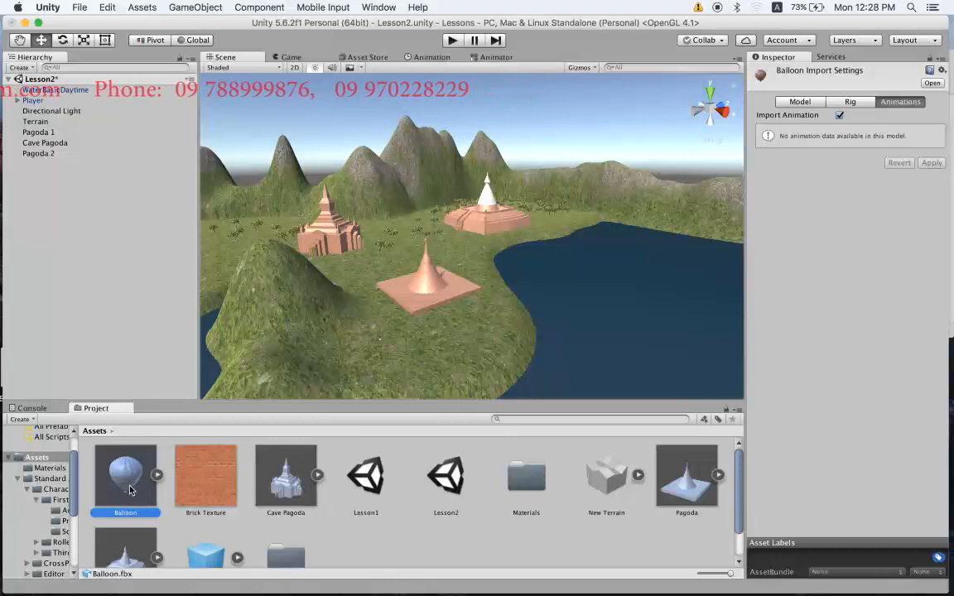
left_click_drag(162, 453, 488, 316)
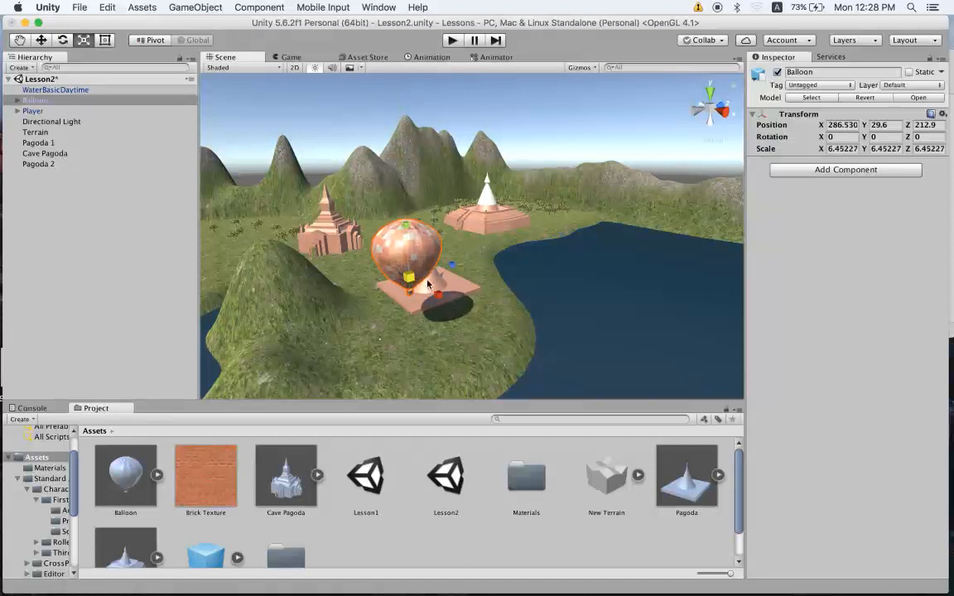
left_click_drag(413, 282, 427, 276)
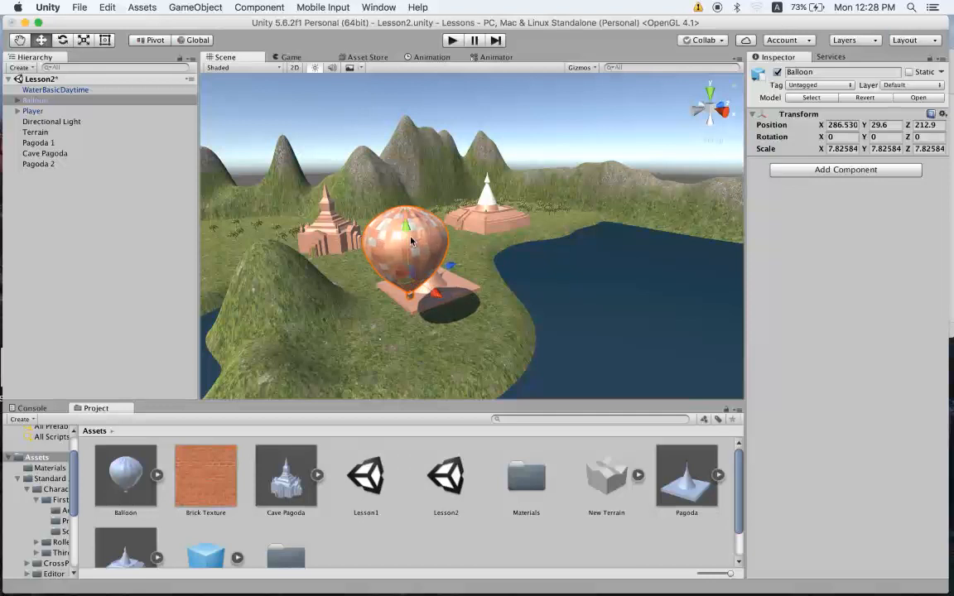
- Raise the balloon and move it beside Pagoda 2, to about X 259.9, Y 47.1, Z 313.3
left_click_drag(407, 216, 407, 197)
left_click_drag(432, 258, 460, 228)
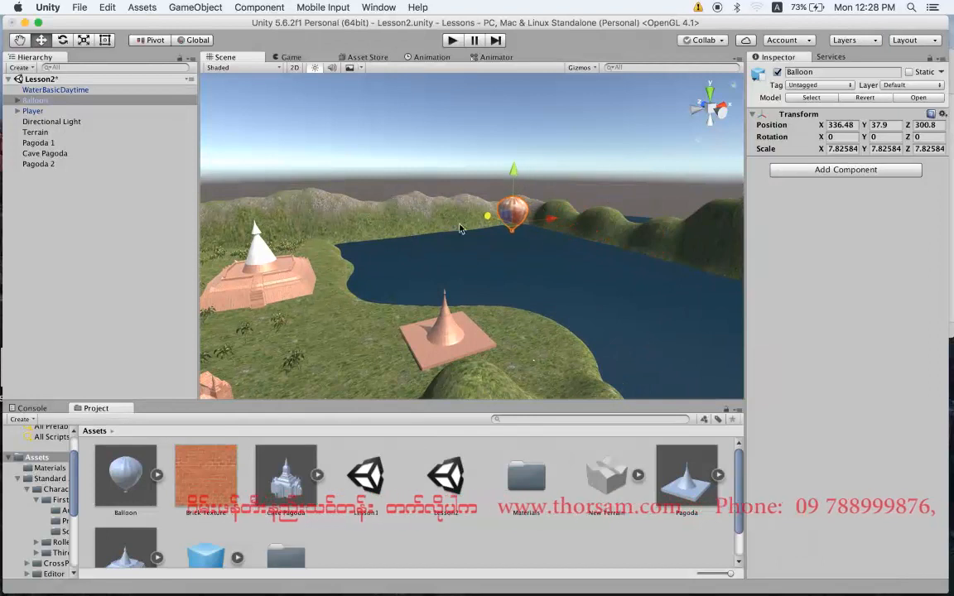
left_click_drag(549, 220, 387, 218)
left_click_drag(570, 292, 249, 323, "alt")
left_click_drag(539, 201, 516, 235)
- Enlarge the balloon uniformly to a scale of about 12.37
key("r")
left_click(542, 293)
left_click(553, 220)
scroll(553, 235, "up", 5)
left_click_drag(592, 236, 572, 237, "alt")
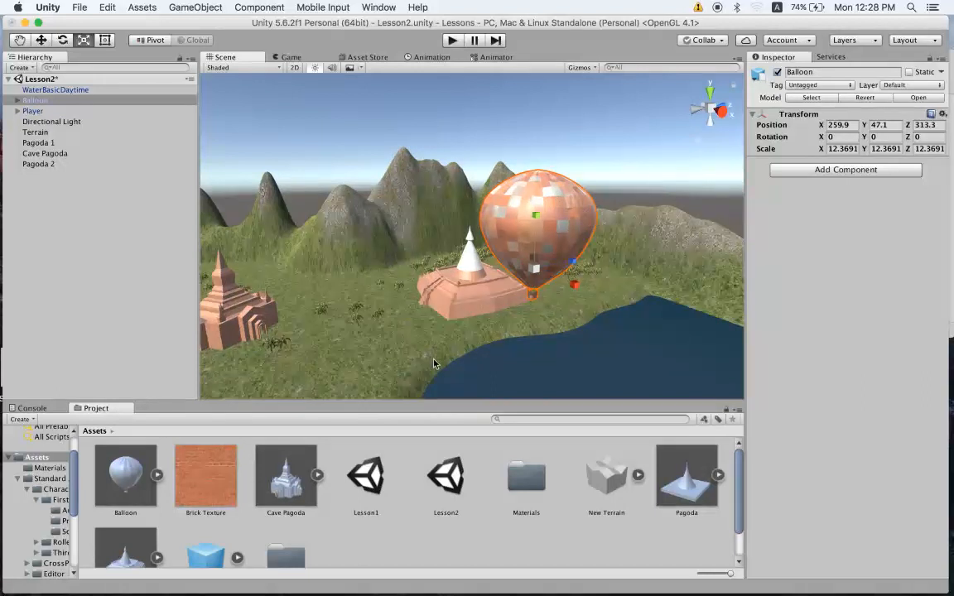
- Move the Sphere mesh out of the Balloon object to the scene root and delete the old Balloon parent with its Camera and Lamp
double_click(527, 476)
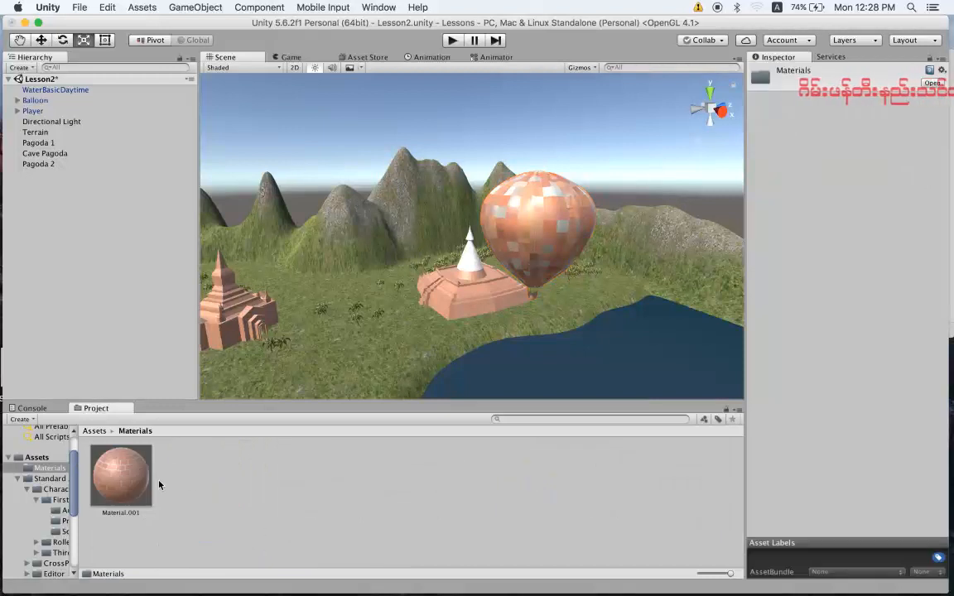
left_click(569, 234)
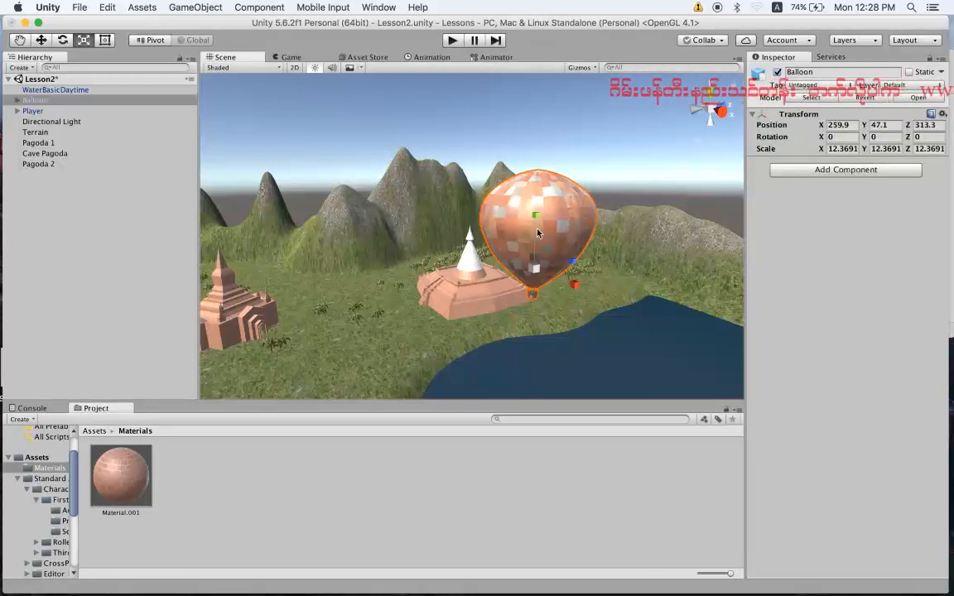
left_click(18, 101)
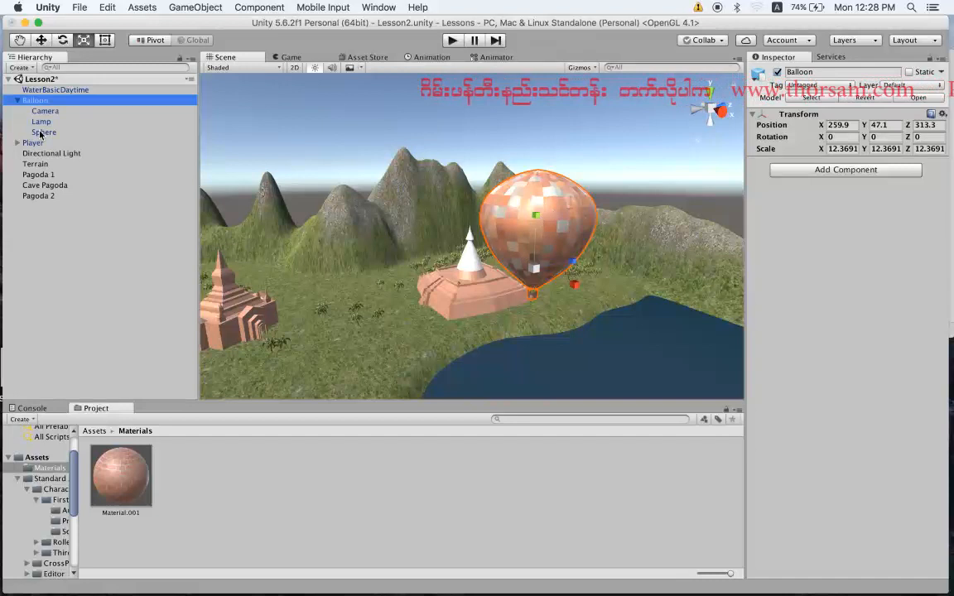
left_click(48, 133)
left_click_drag(48, 132, 59, 202)
left_click(571, 216)
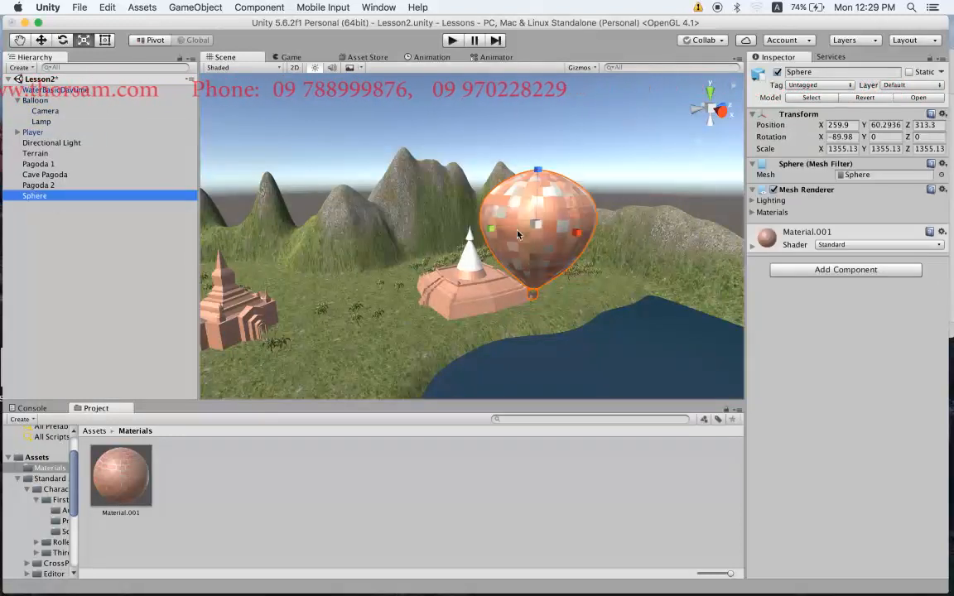
left_click(43, 101)
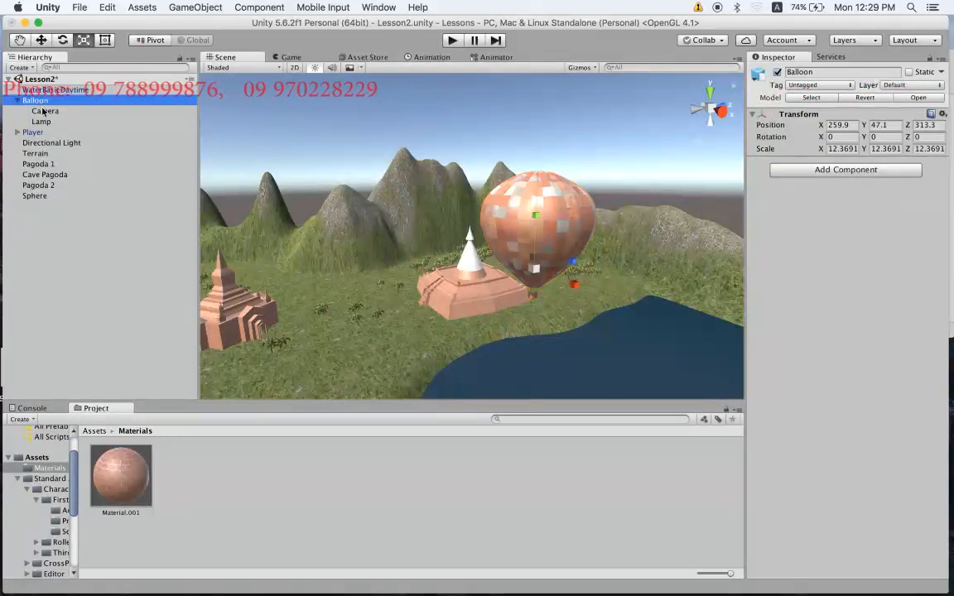
key("super+BackSpace")
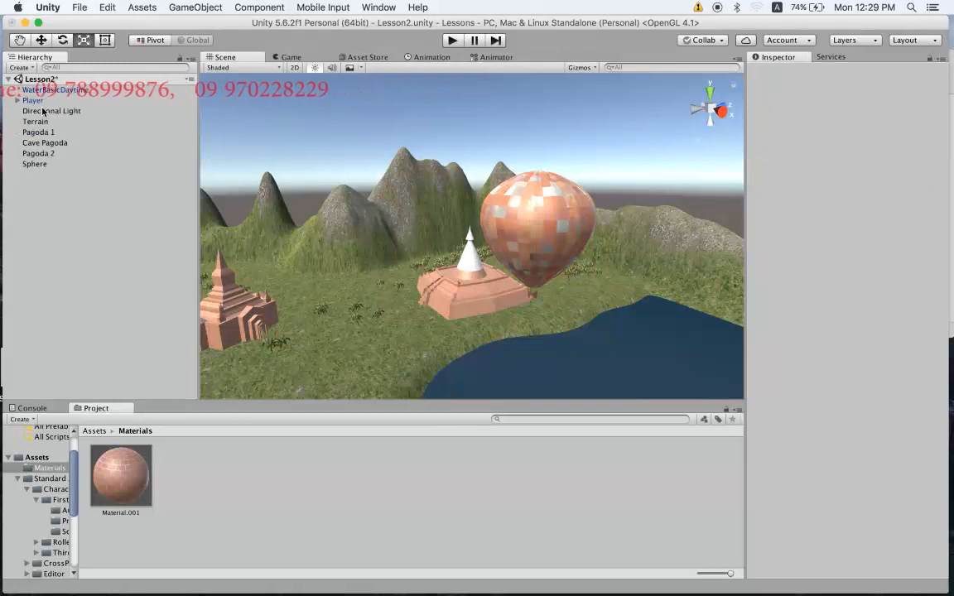
- Rename the Sphere object as Balloon
left_click(39, 165)
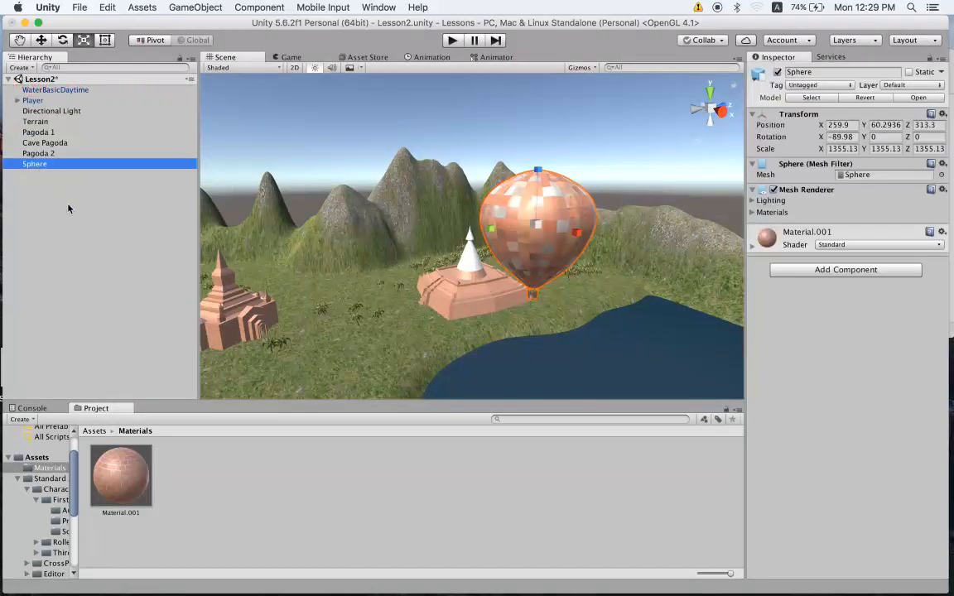
key("Return")
type("Balloon")
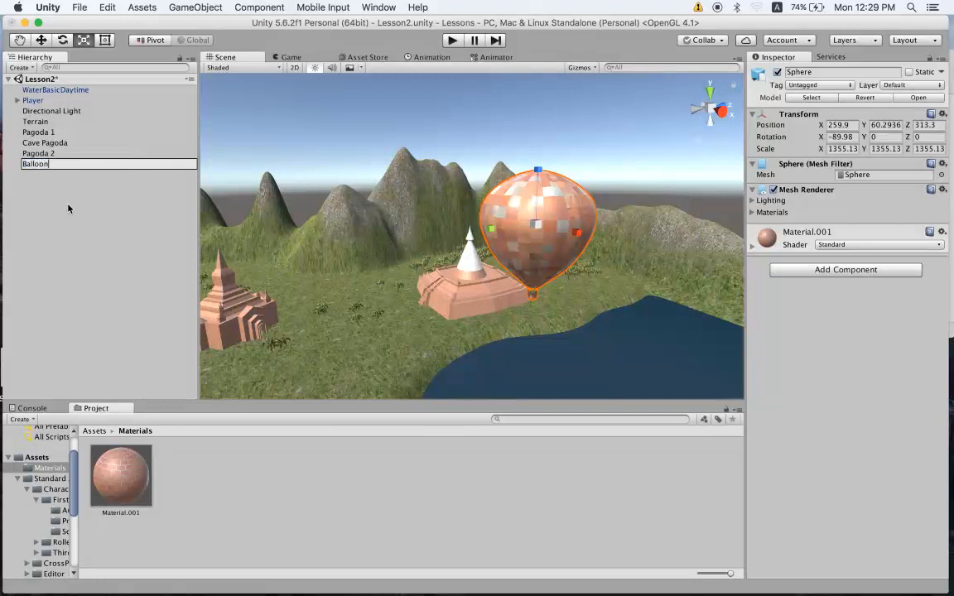
key("Return")
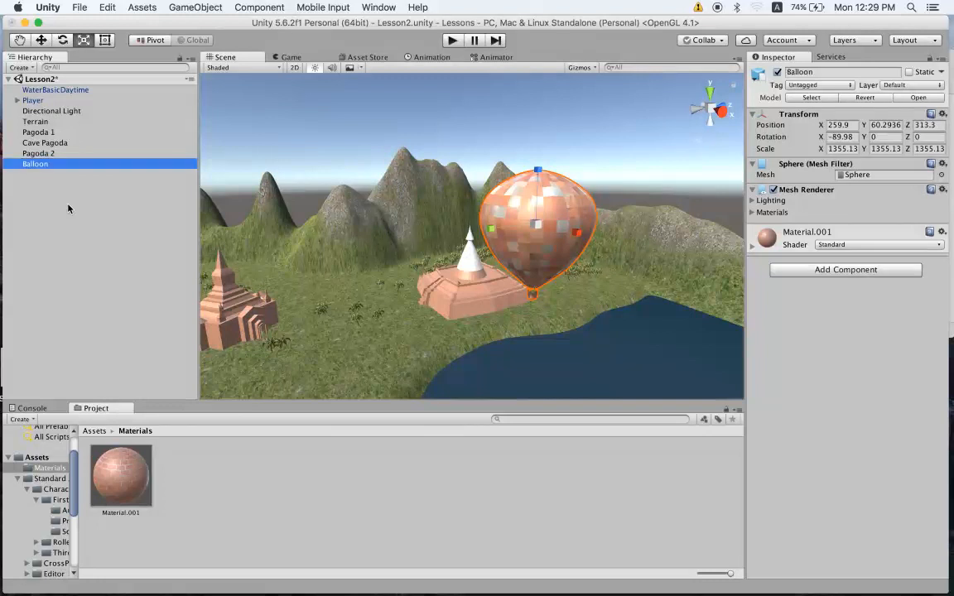
left_click(645, 292)
left_click(532, 231)
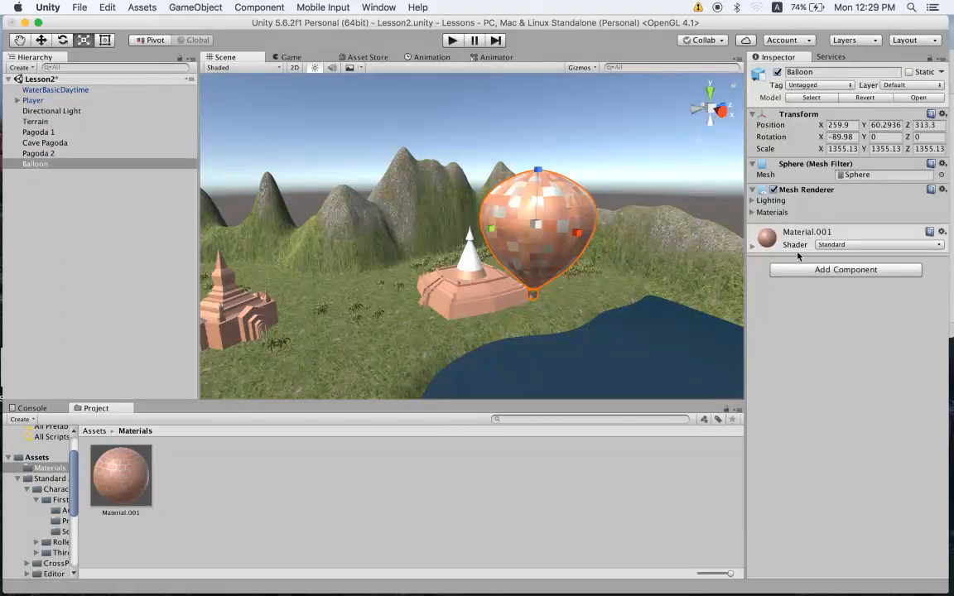
left_click(250, 511)
left_click(533, 213)
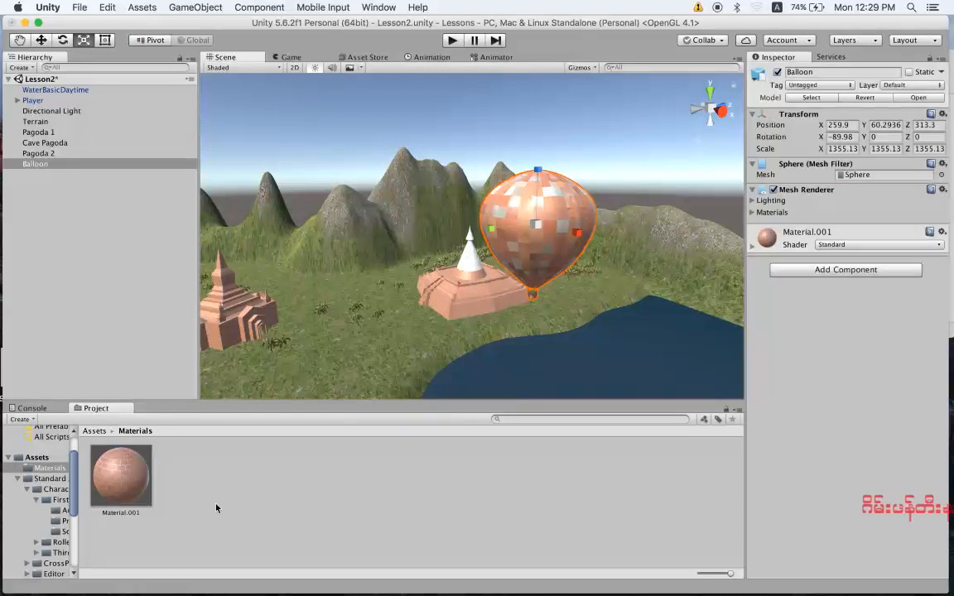
right_click(201, 480)
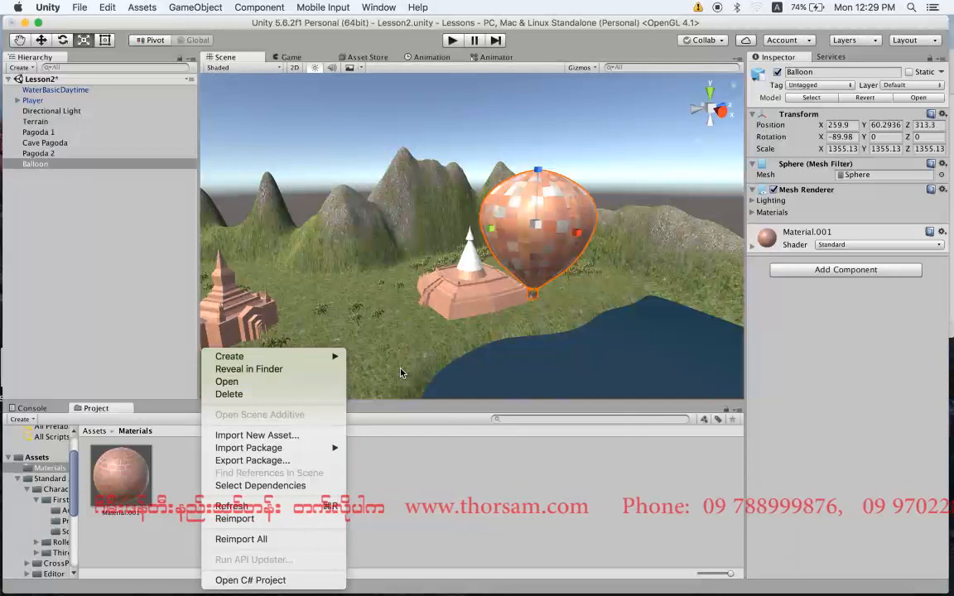
left_click(447, 496)
left_click(93, 430)
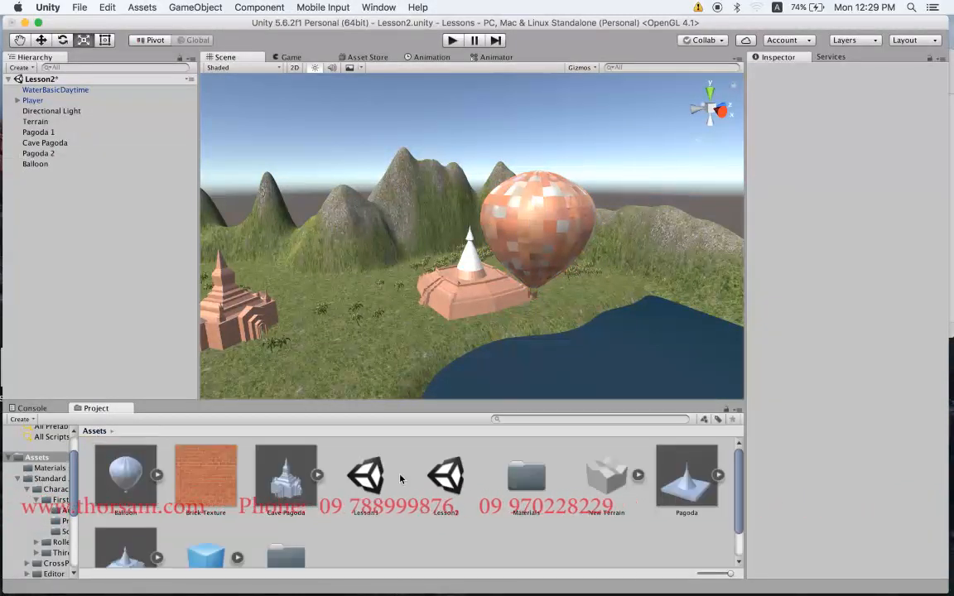
double_click(528, 476)
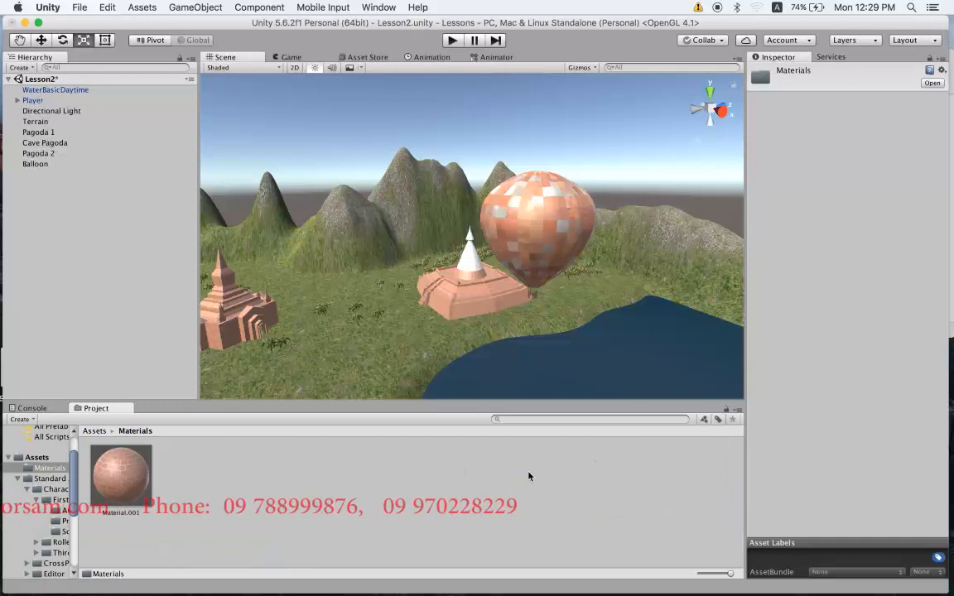
- Create a new material in the Materials folder and name it Balloon
right_click(200, 477)
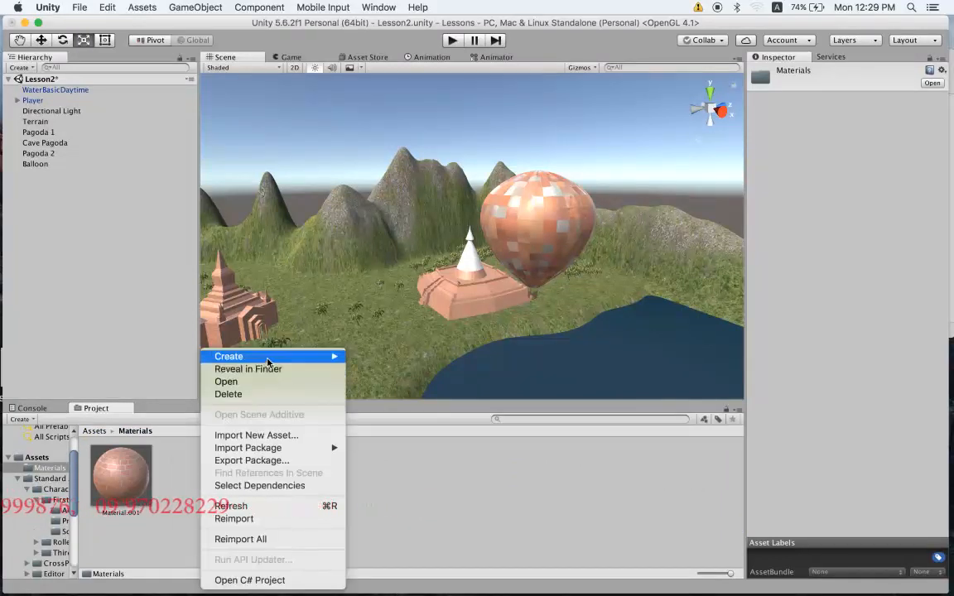
mouse_move(273, 358)
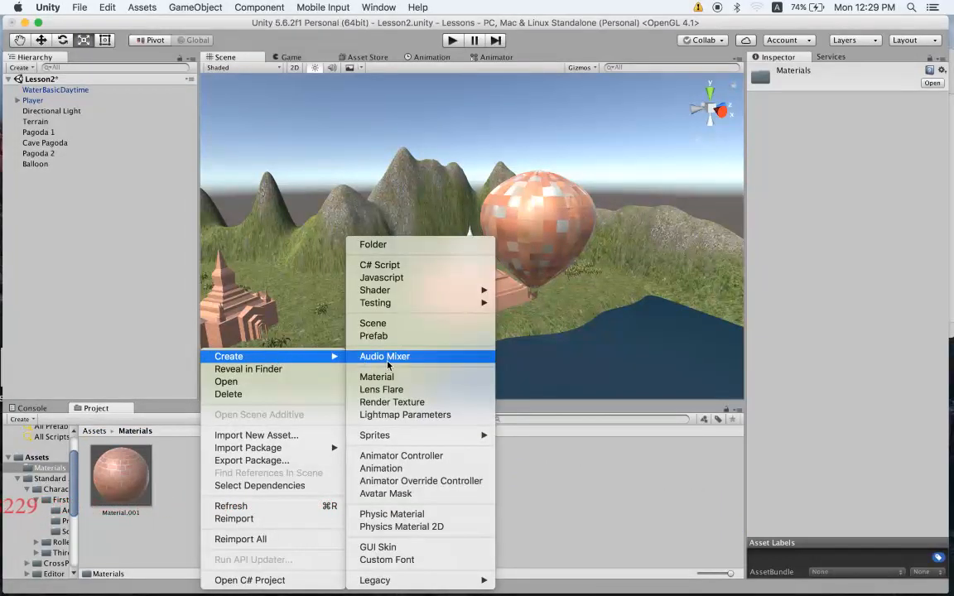
mouse_move(452, 294)
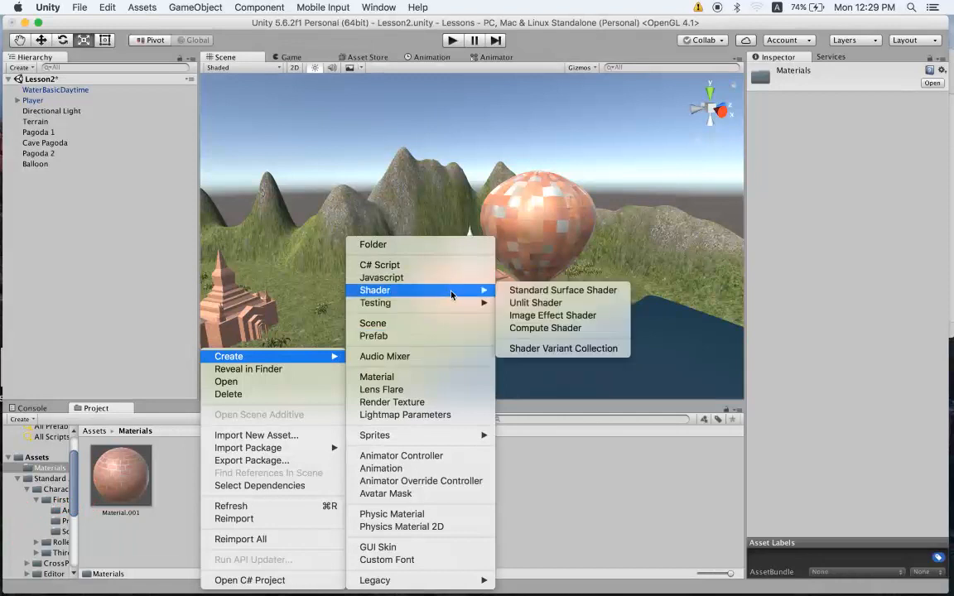
left_click(438, 377)
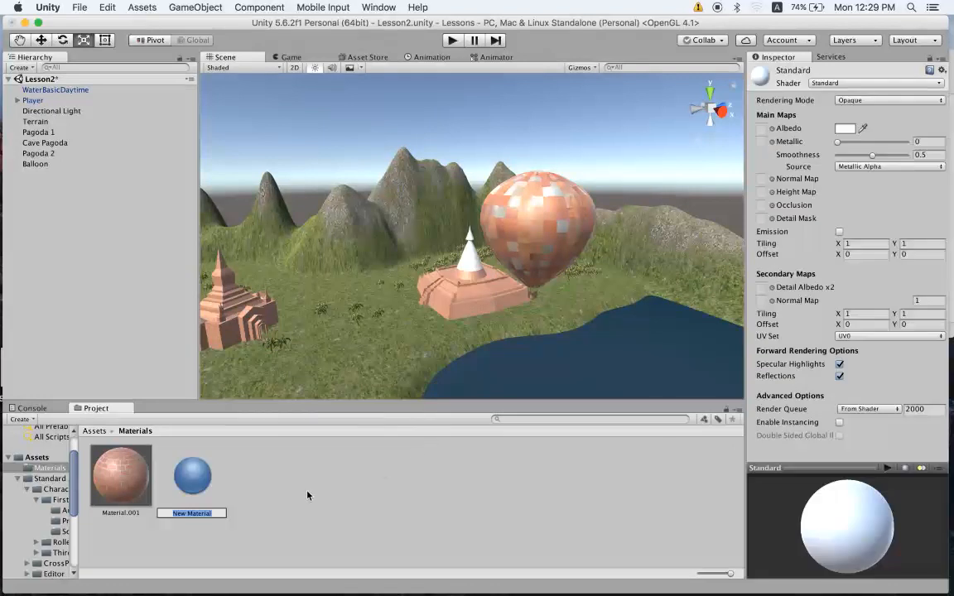
type("Balloon")
key("Return")
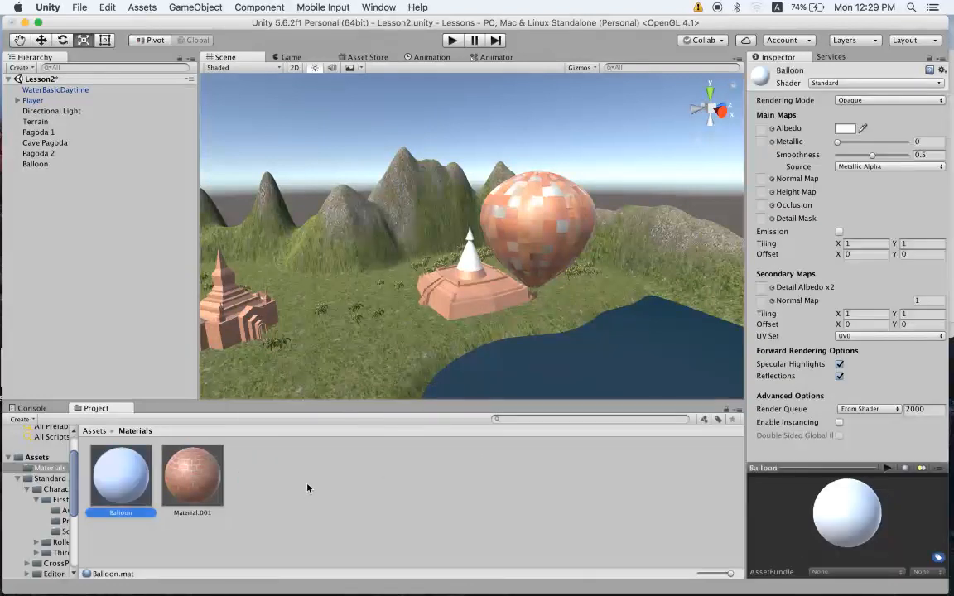
- Apply the new Balloon material to the balloon in the scene
left_click_drag(121, 476, 517, 253)
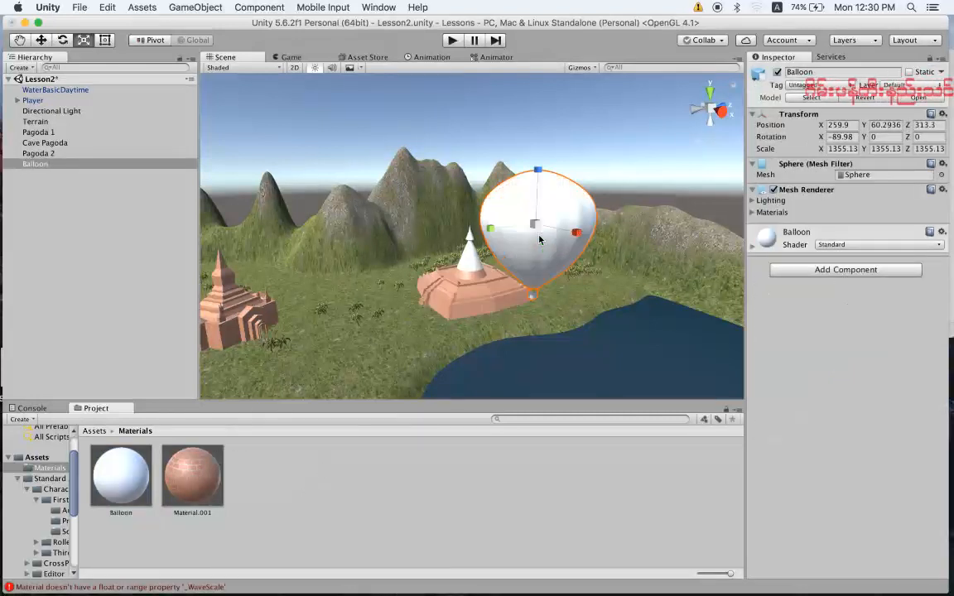
left_click_drag(437, 303, 483, 330, "alt")
left_click(530, 331)
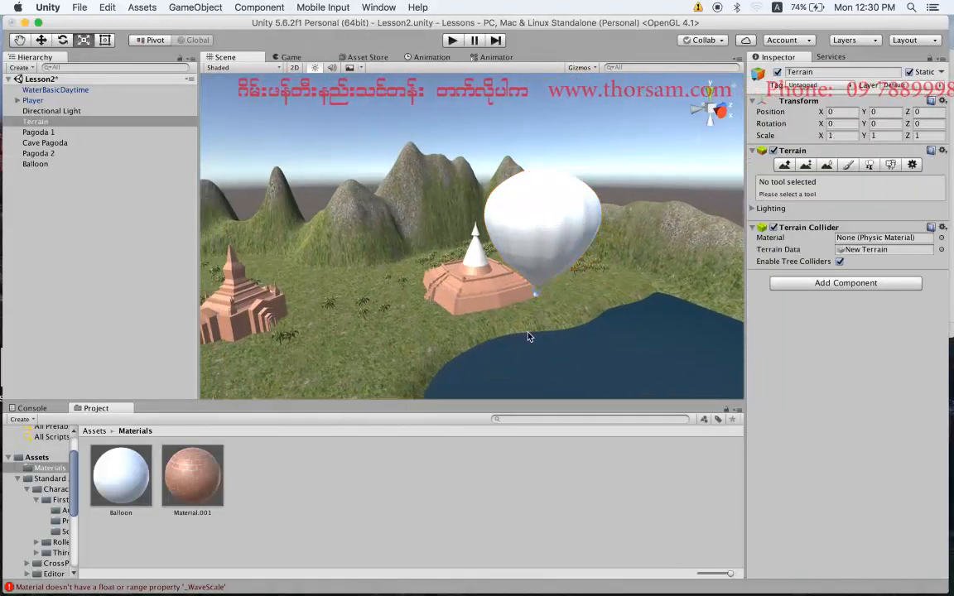
- Import balloon texture.jpg from the Bagan folder in Finder into the project's Assets folder and return to Unity
left_click(93, 430)
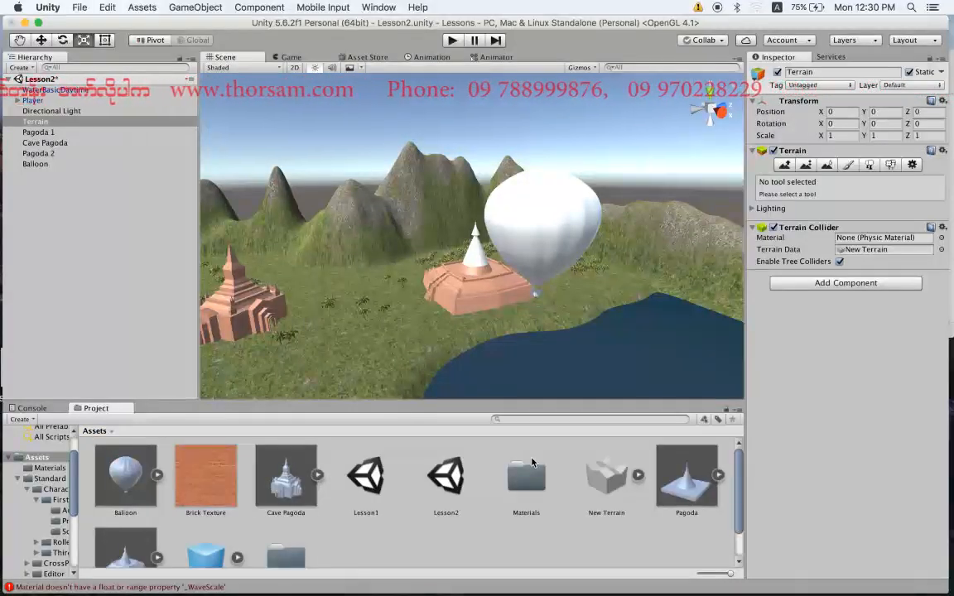
scroll(532, 462, "down", 2)
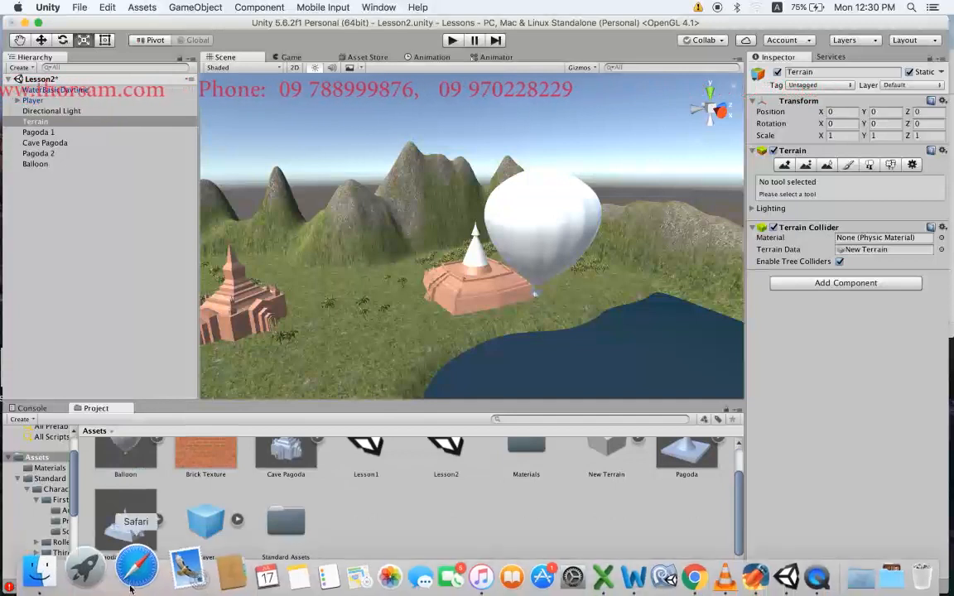
left_click(81, 569)
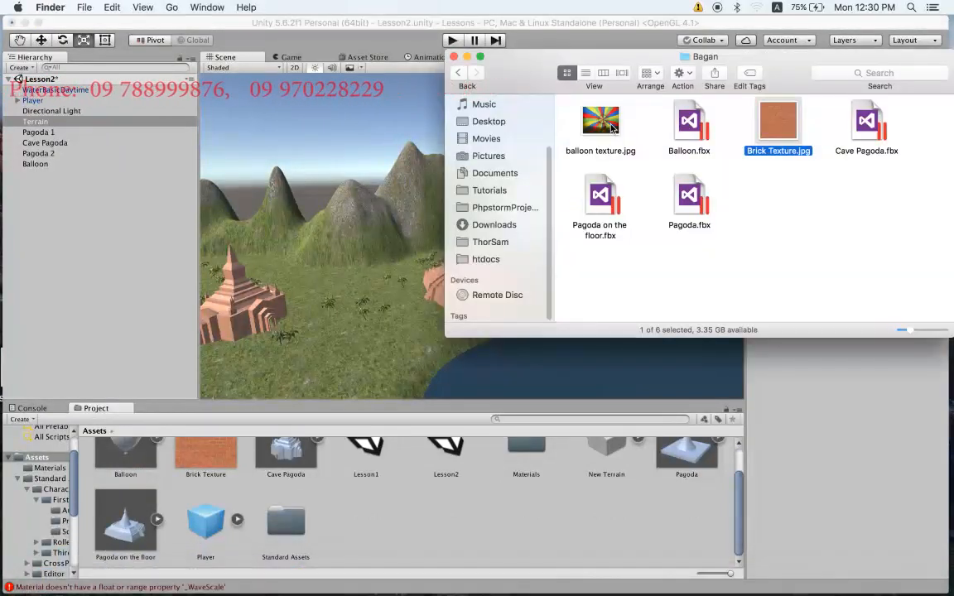
left_click_drag(610, 124, 394, 518)
left_click(404, 457)
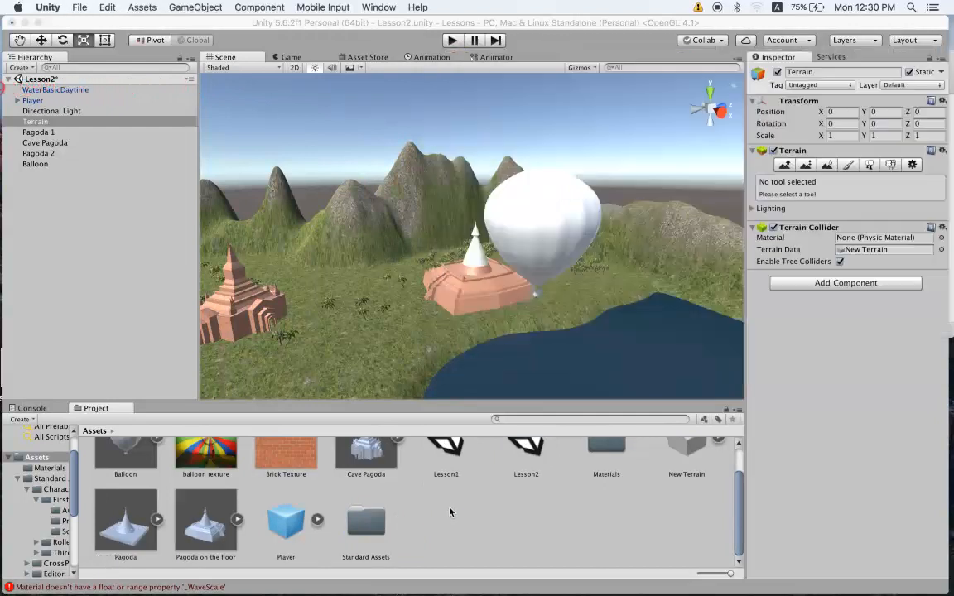
- Assign the balloon texture image to the Albedo map of the Balloon material
scroll(553, 494, "up", 1)
double_click(608, 468)
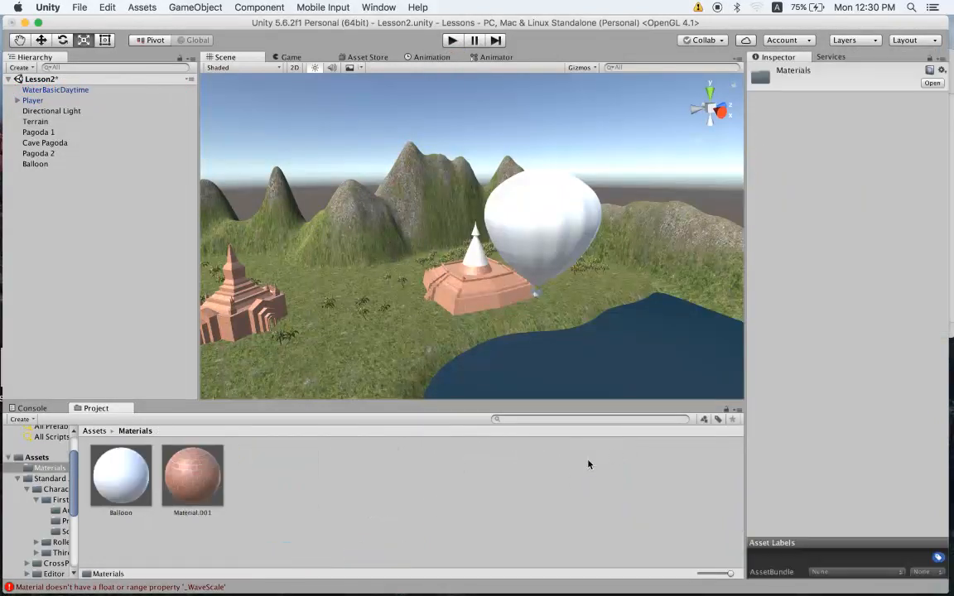
left_click(125, 476)
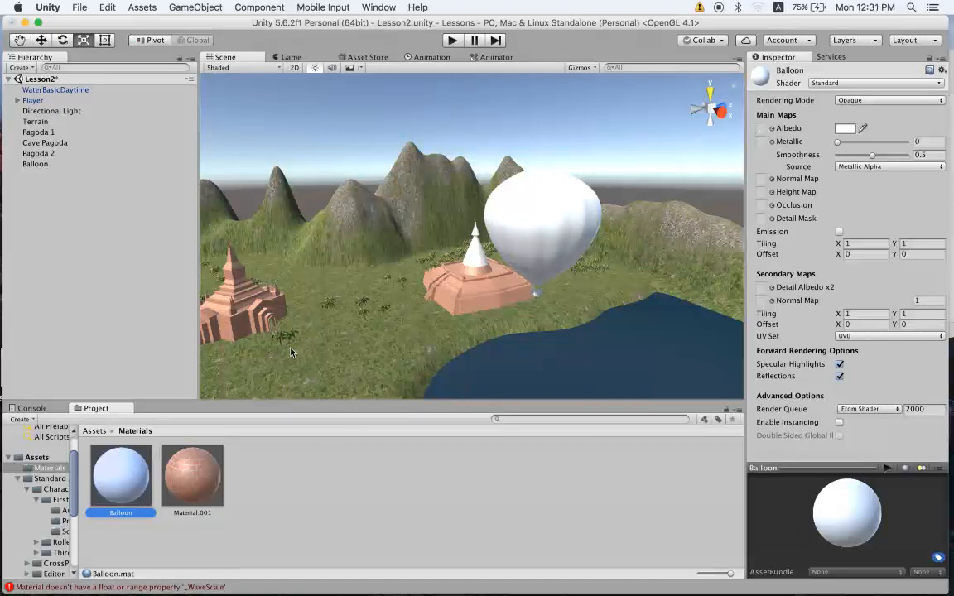
left_click(93, 431)
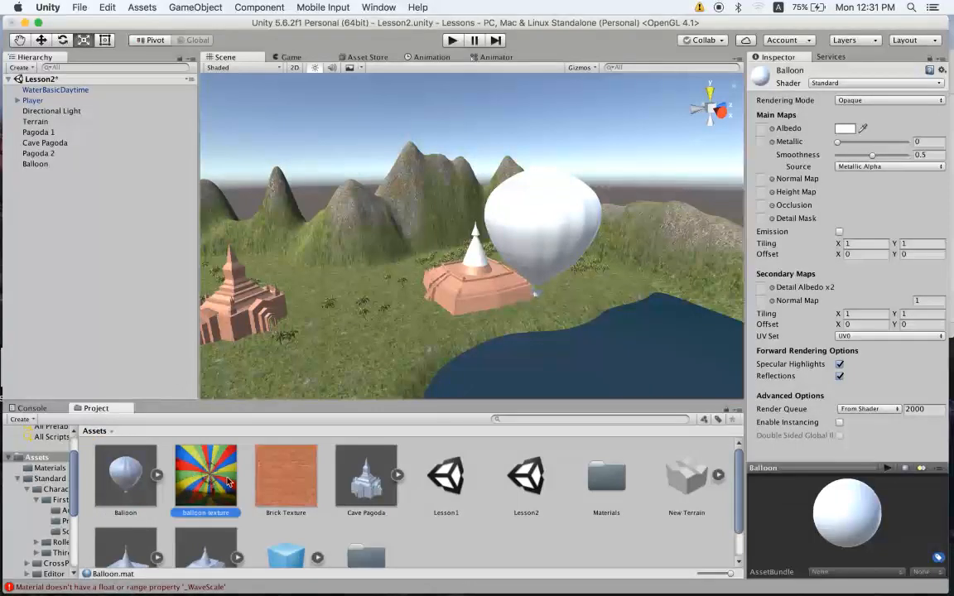
left_click_drag(763, 133, 762, 134)
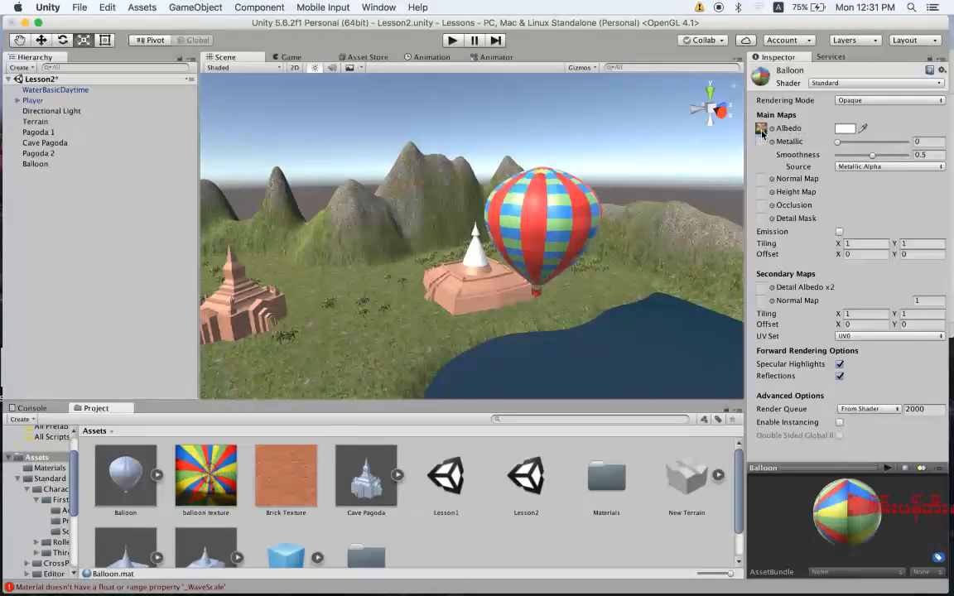
- Duplicate the textured balloon twice in the scene
left_click_drag(450, 255, 511, 323, "alt")
scroll(511, 318, "up", 2)
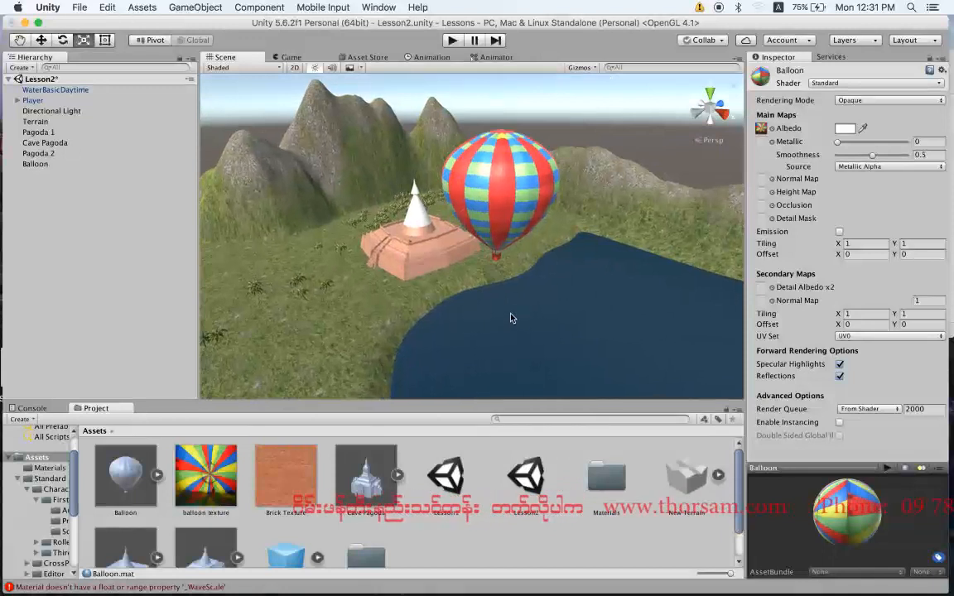
scroll(511, 317, "down", 4)
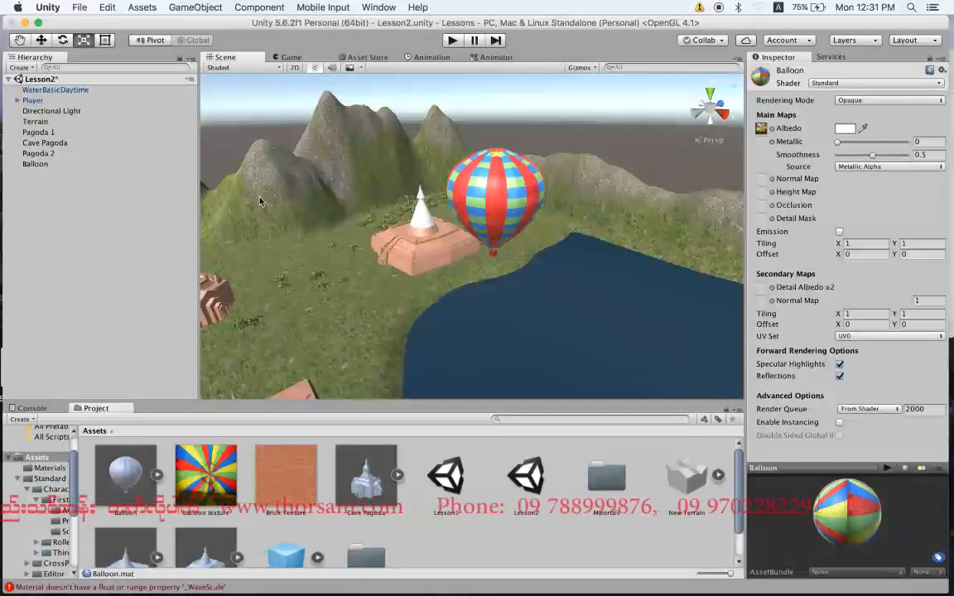
left_click(45, 163)
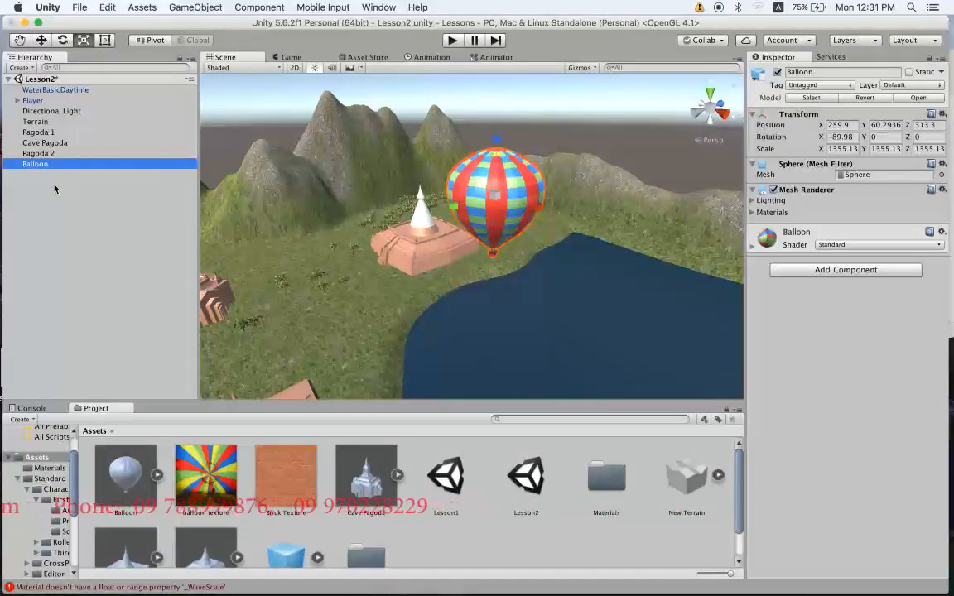
key("super+d")
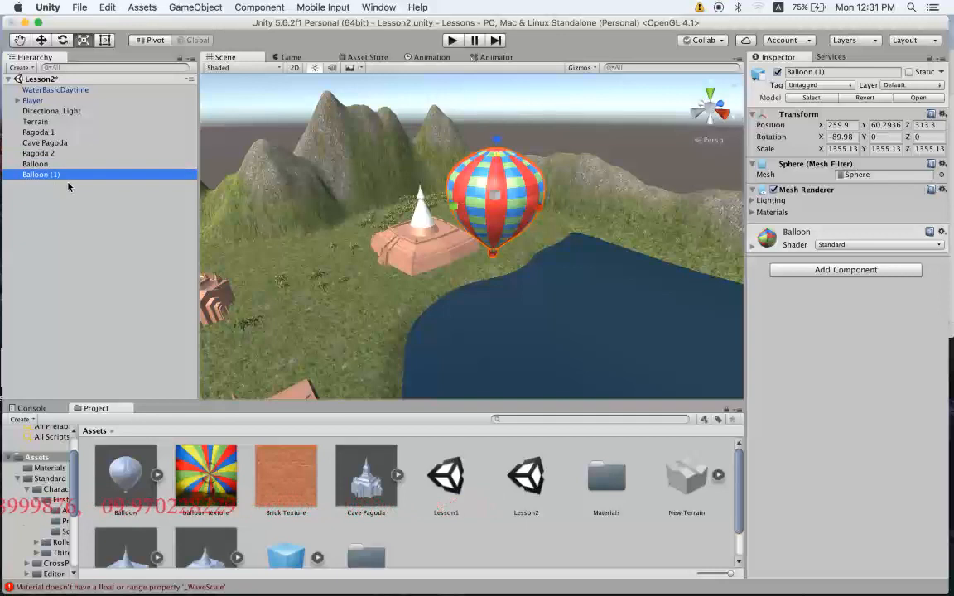
key("super+d")
- Move Balloon (1) near the mountains behind the pagodas, to about X 145, Y 47.5, Z 275
left_click(48, 175)
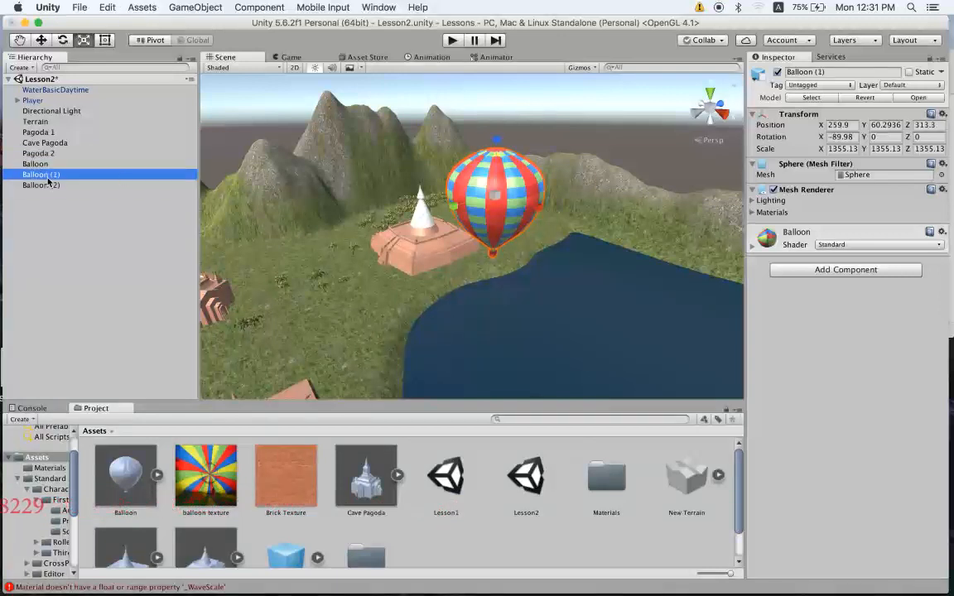
left_click_drag(534, 209, 297, 149)
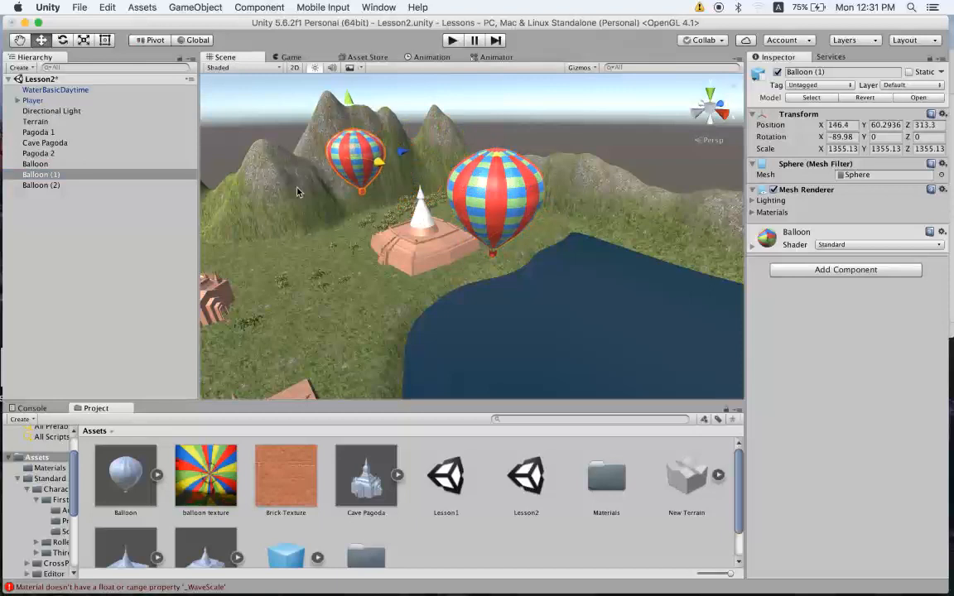
middle_click_drag(346, 248, 487, 252)
left_click_drag(440, 155, 351, 144)
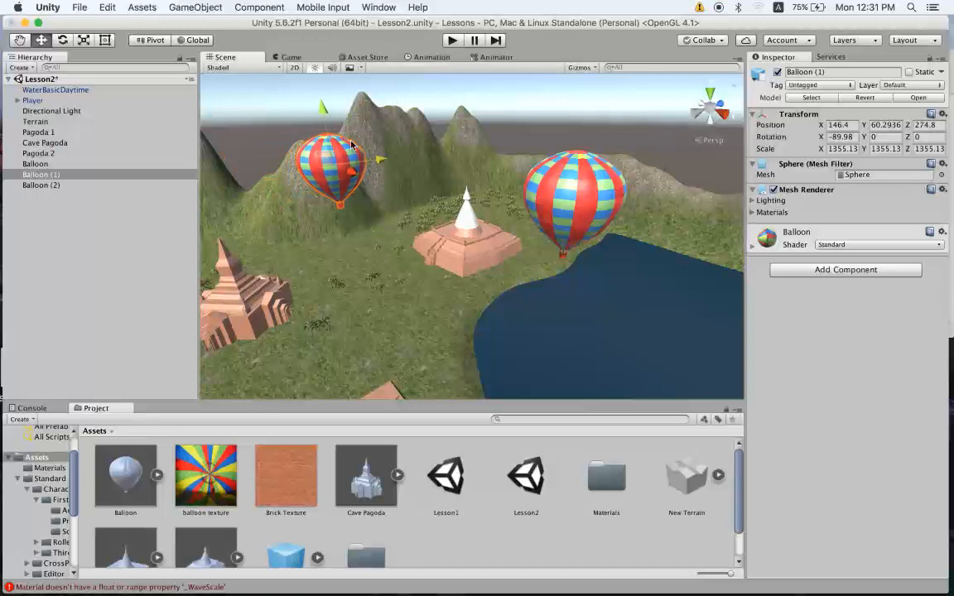
left_click_drag(320, 107, 326, 135)
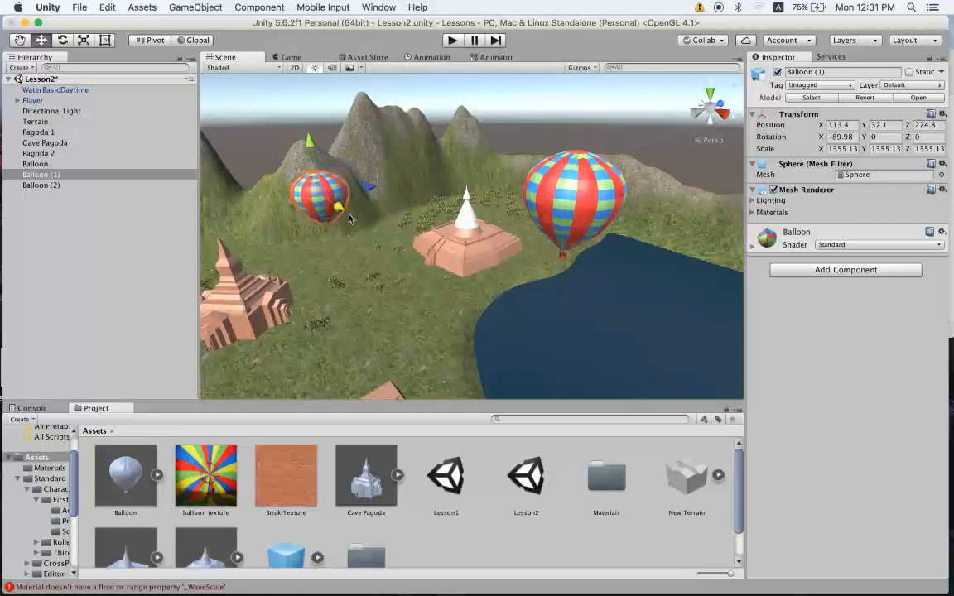
left_click_drag(322, 290, 325, 207, "alt")
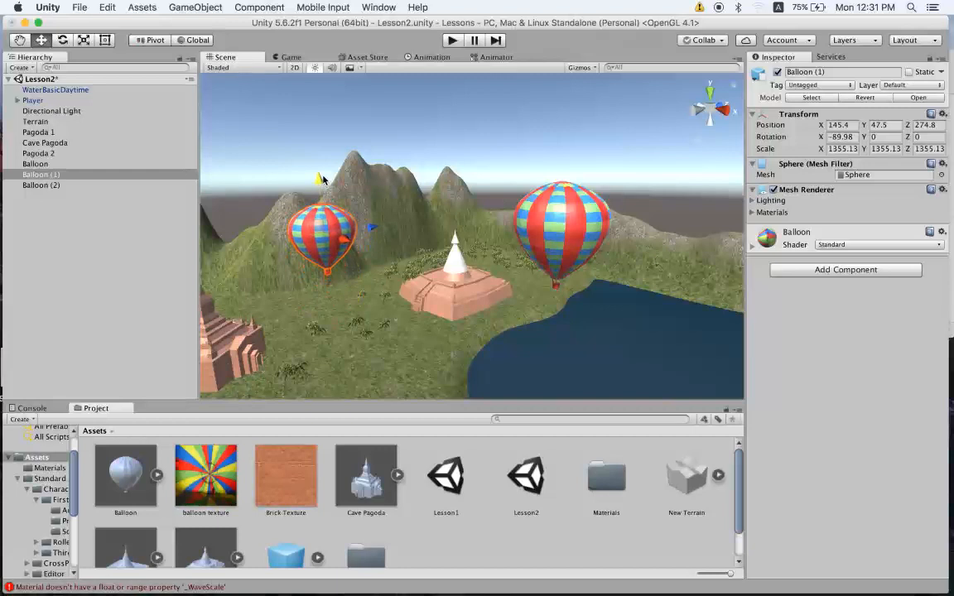
- Move Balloon (2) over the grassland beyond the cave pagoda, to about X 120, Y 57, Z 108
left_click(61, 188)
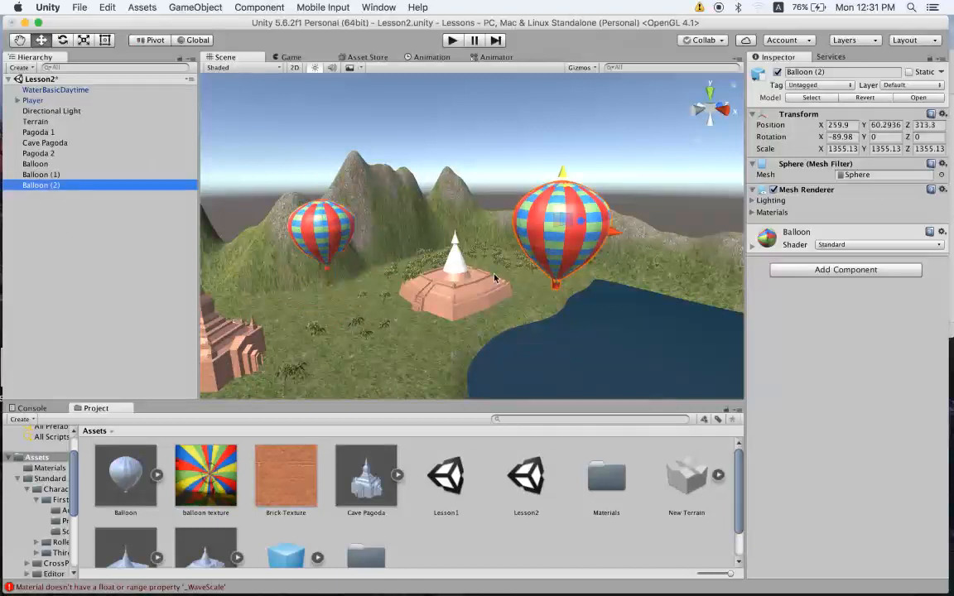
left_click_drag(598, 286, 513, 324, "alt")
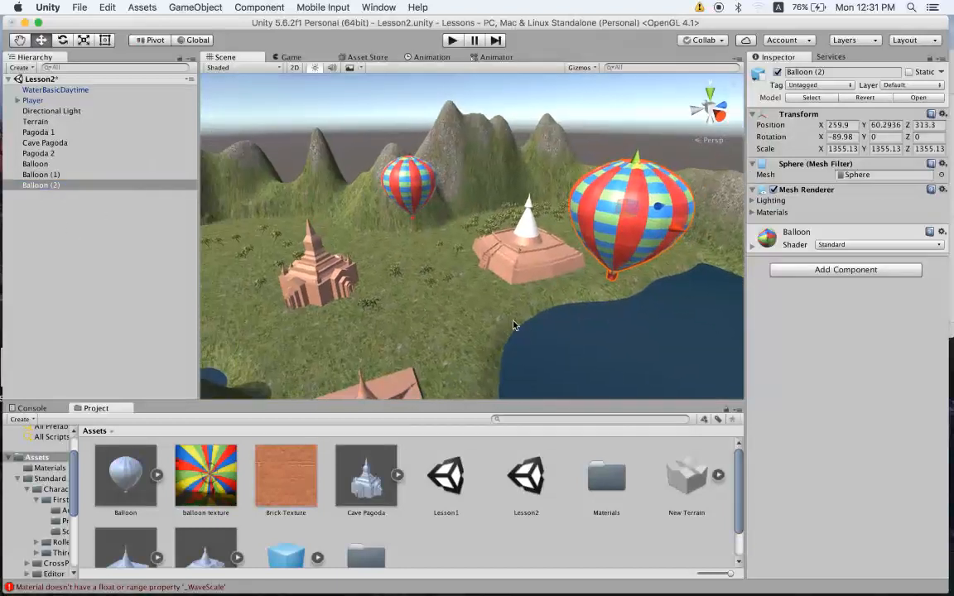
scroll(518, 323, "down", 2)
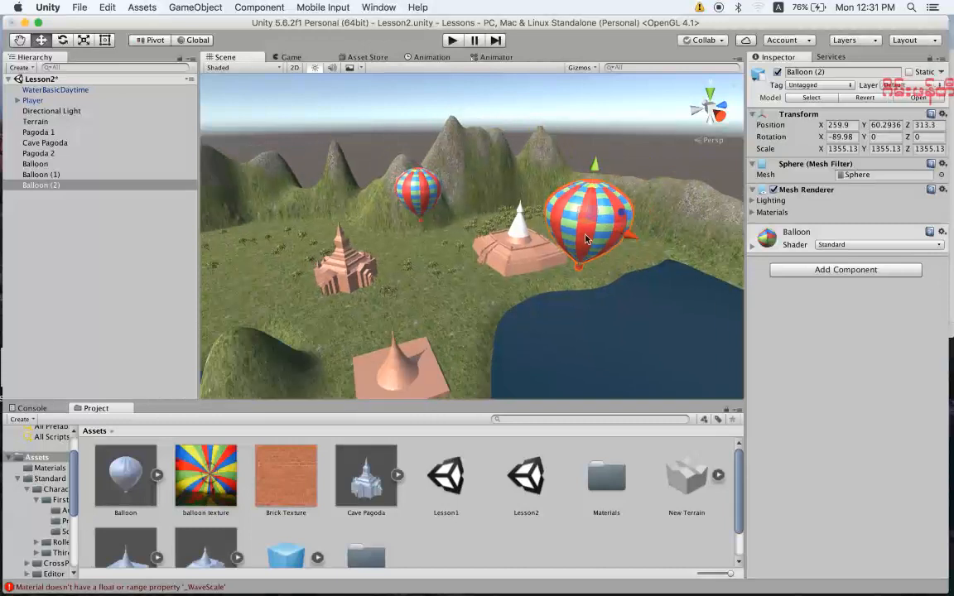
left_click_drag(625, 215, 290, 331)
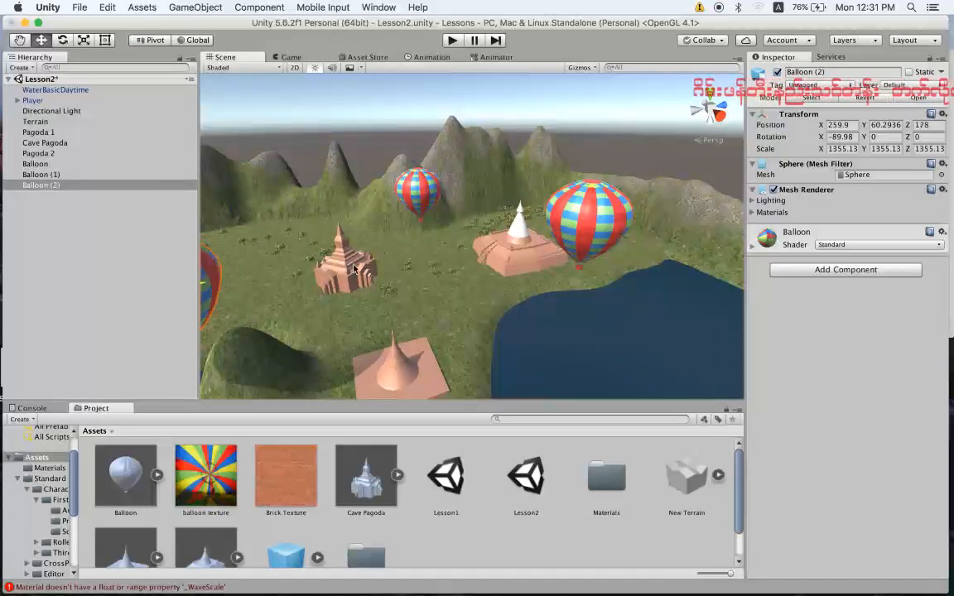
scroll(298, 302, "down", 5)
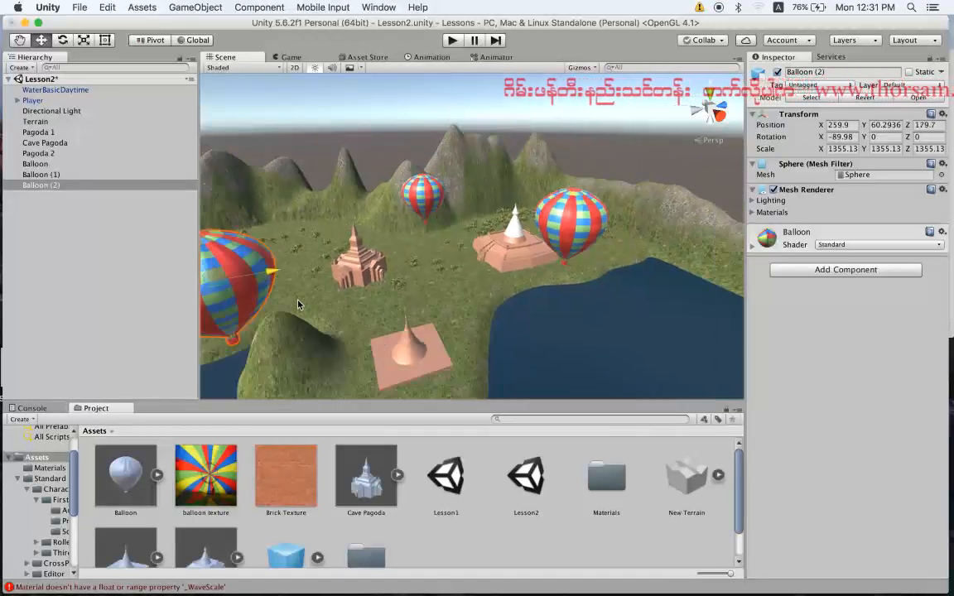
left_click_drag(290, 325, 264, 199)
left_click_drag(291, 299, 429, 287, "alt")
scroll(420, 300, "down", 5)
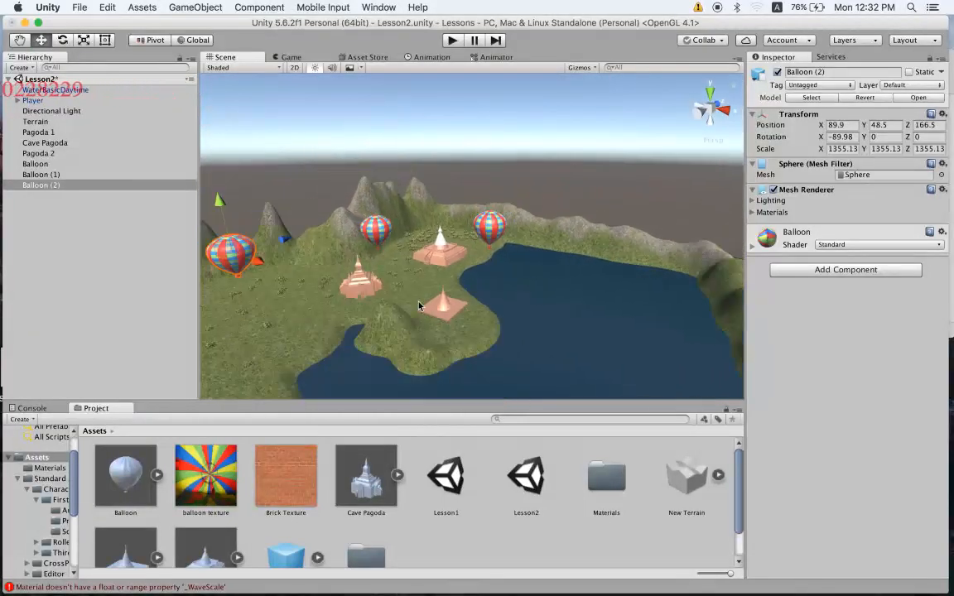
left_click_drag(341, 317, 429, 308, "alt+super")
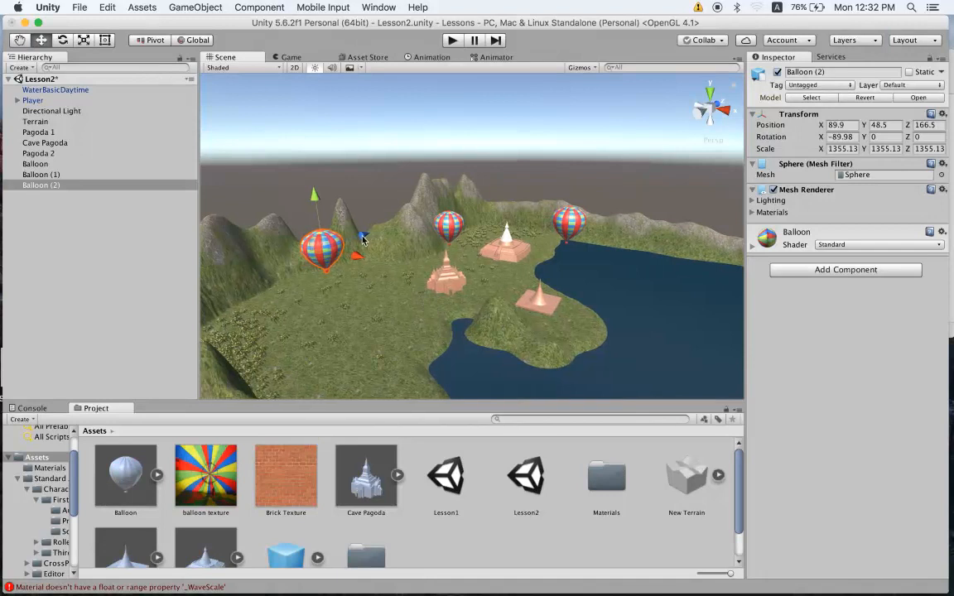
mouse_move(283, 287)
left_mouse_down()
mouse_move(381, 308)
mouse_move(289, 304)
left_mouse_up()
left_click_drag(262, 245, 266, 212)
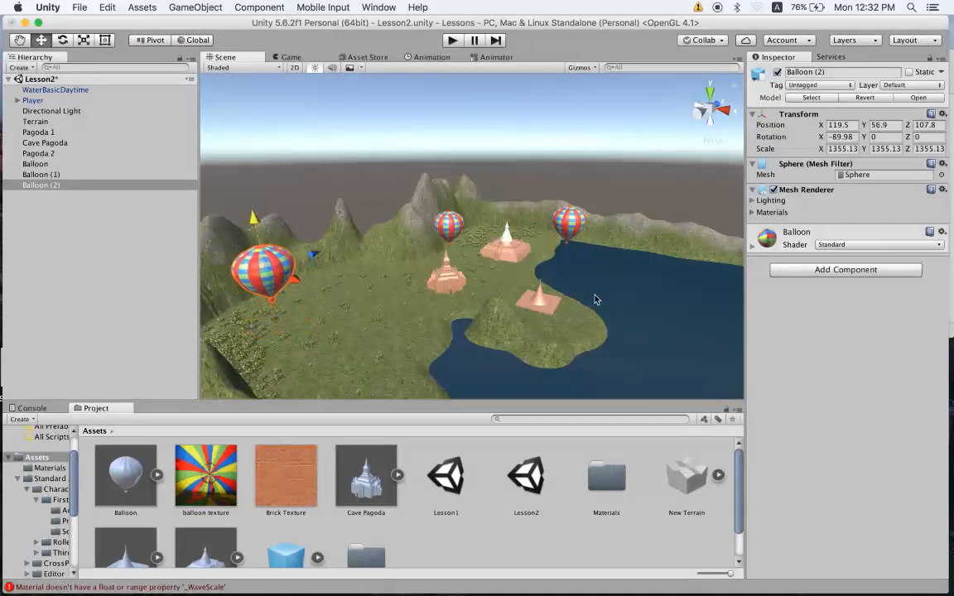
- Move the original Balloon along the X axis until it floats above the lake, and deselect everything
left_click(568, 231)
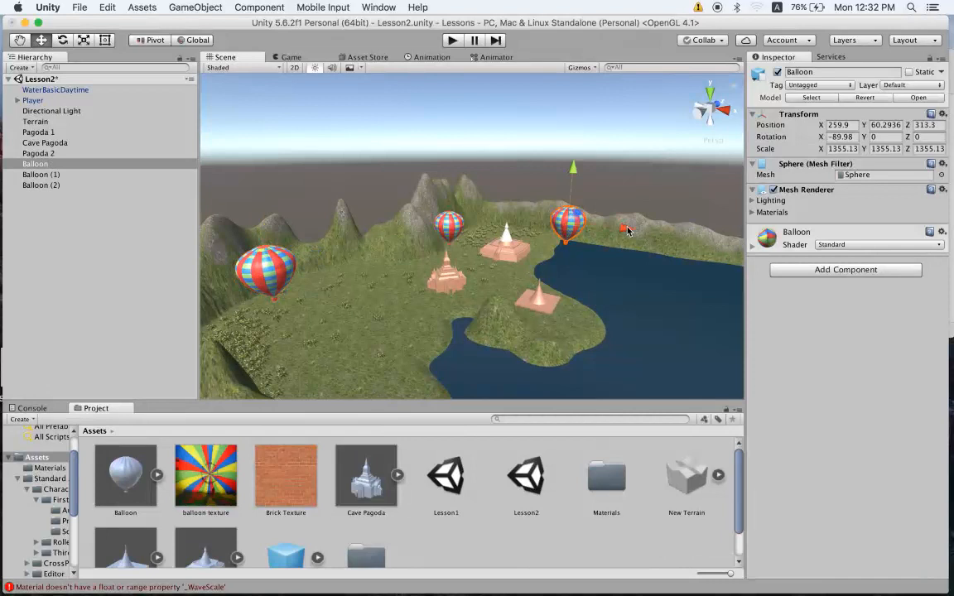
left_click(615, 289)
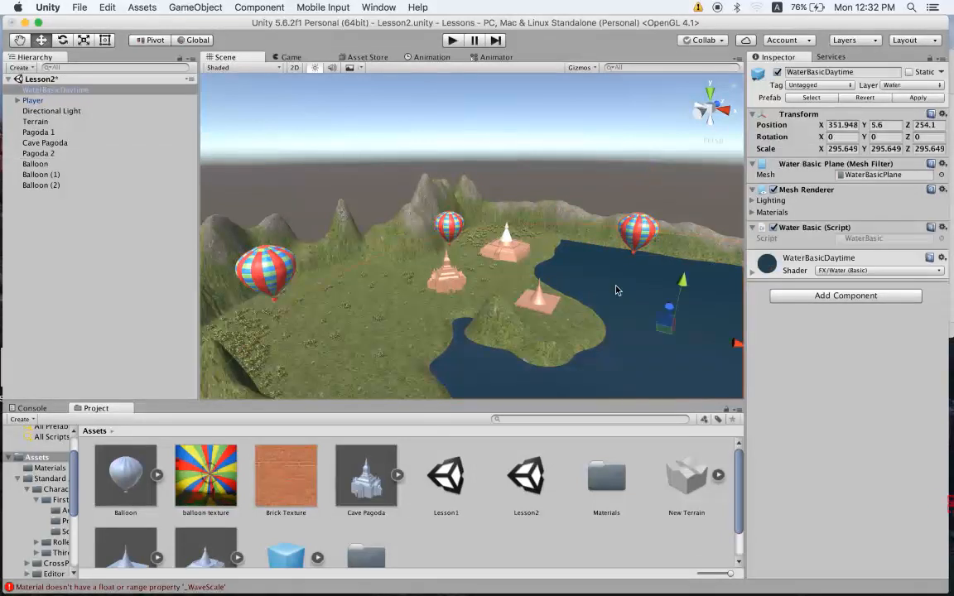
left_click(580, 206)
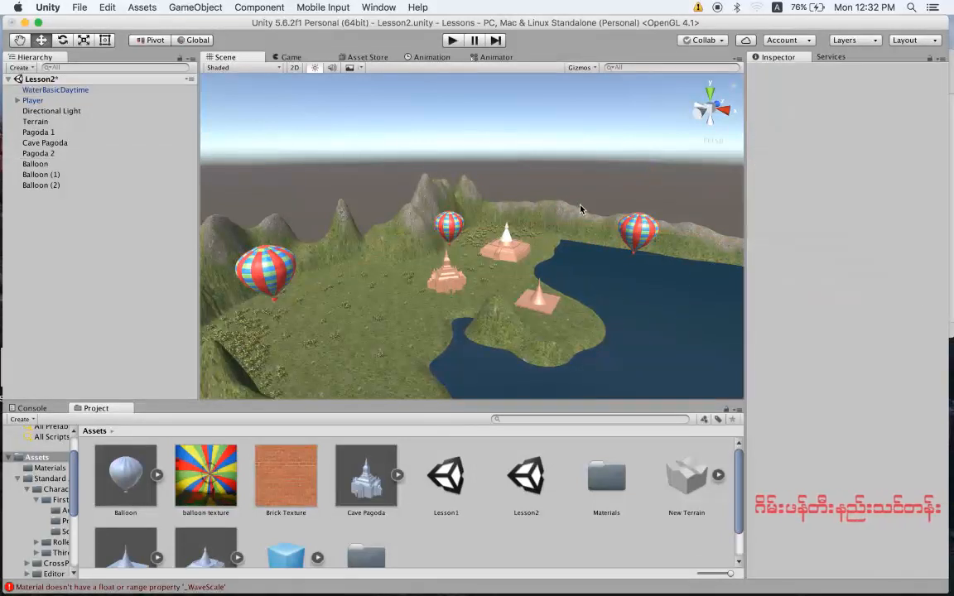
left_click_drag(625, 315, 410, 260, "alt")
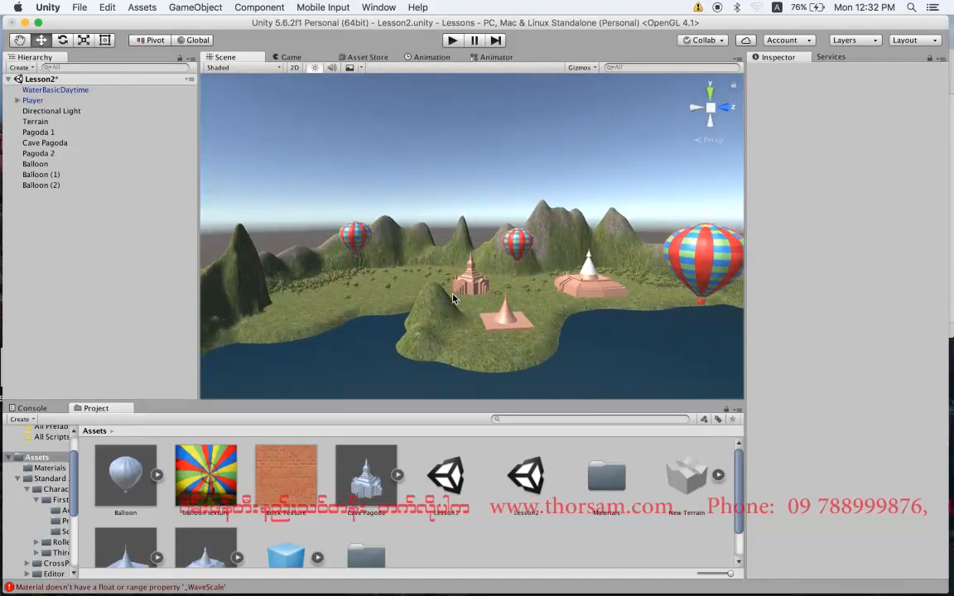
- Run the game and walk the player over the hill and onto the pagoda platform to inspect the balloons and pagodas
left_click(456, 42)
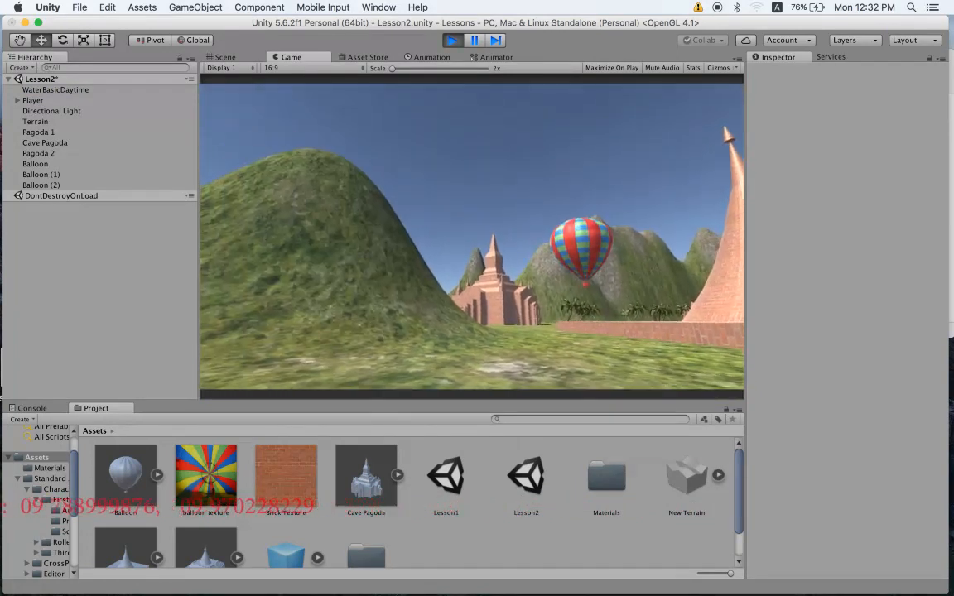
key("w")
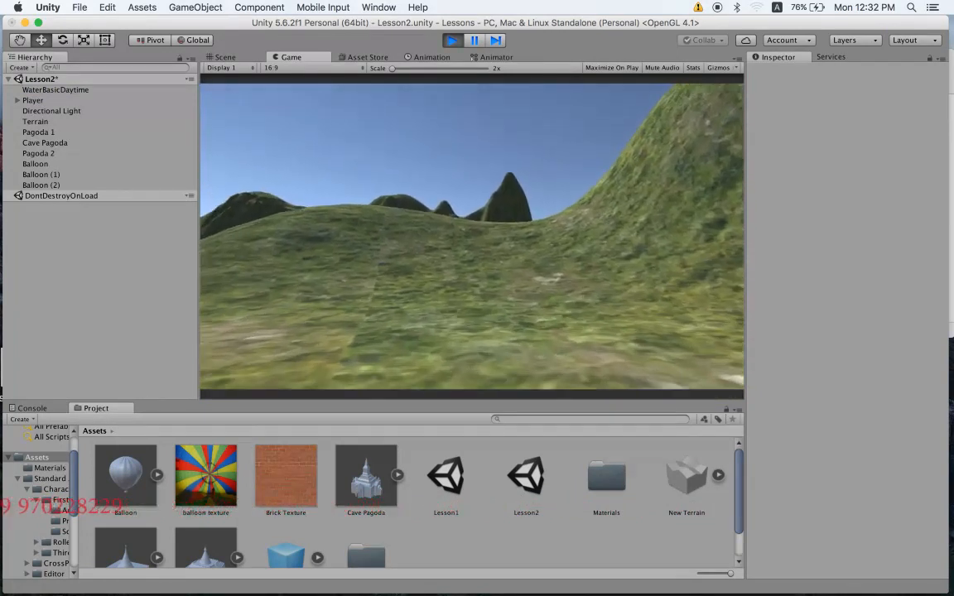
key("w")
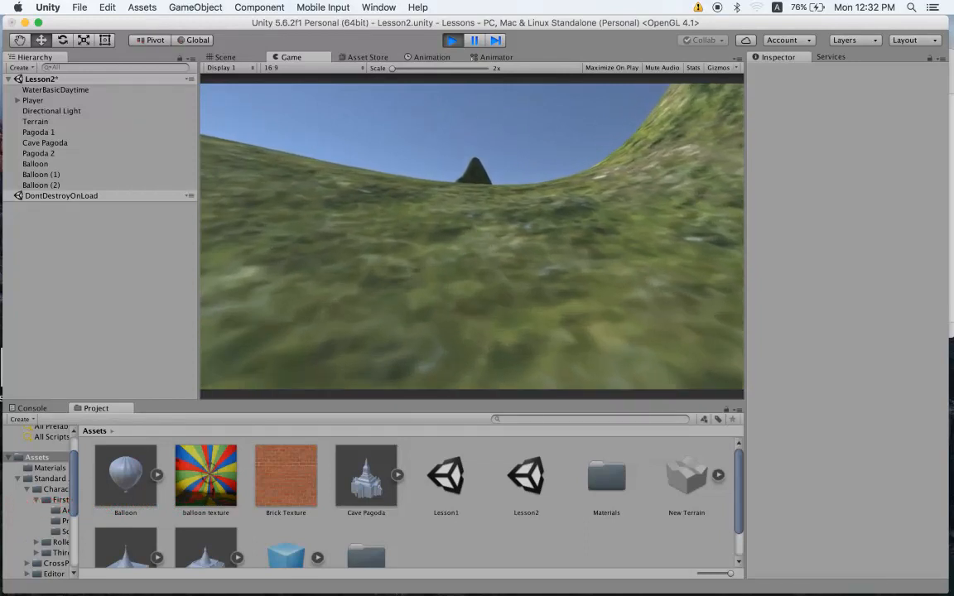
key("w")
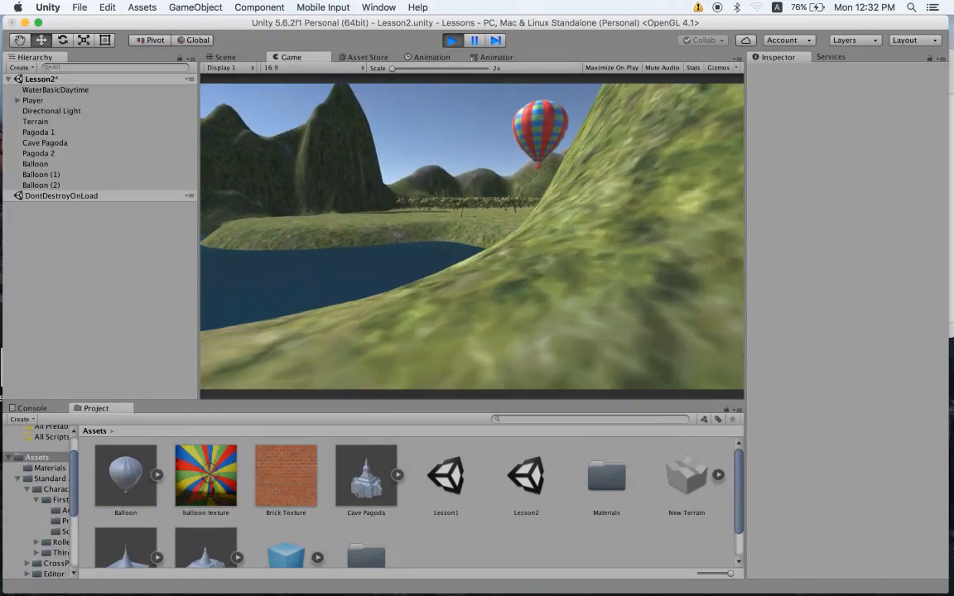
key("w")
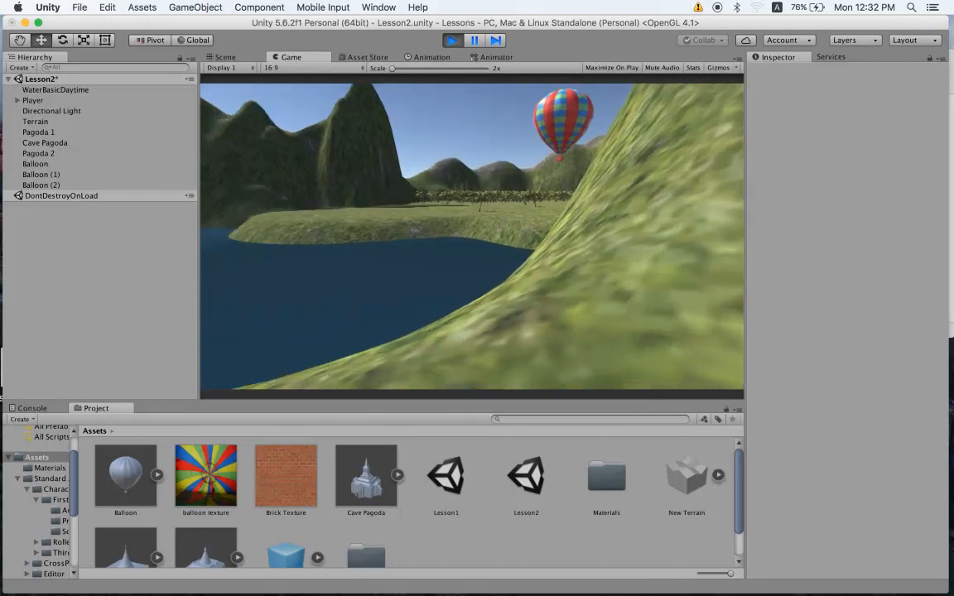
key("w")
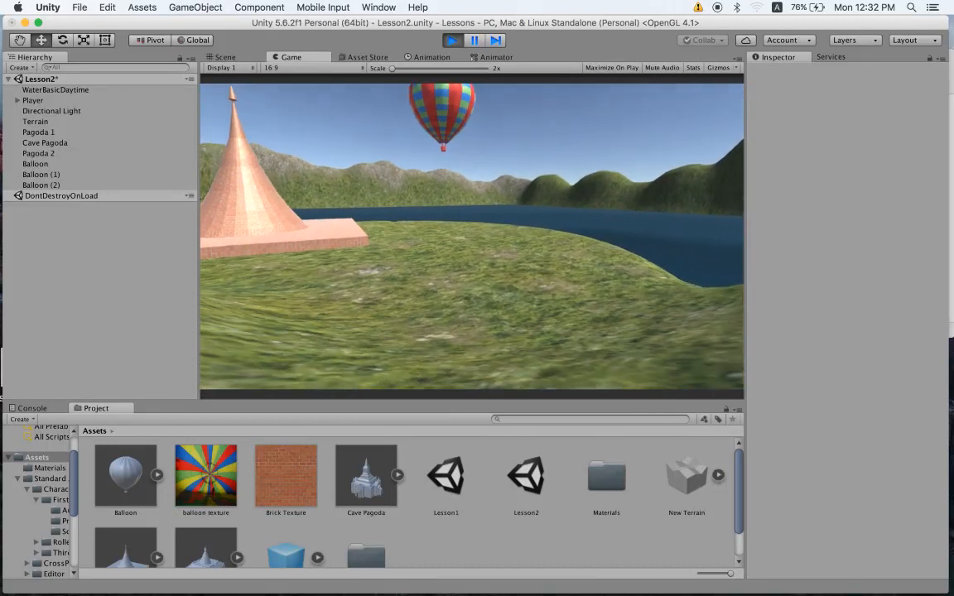
key("w")
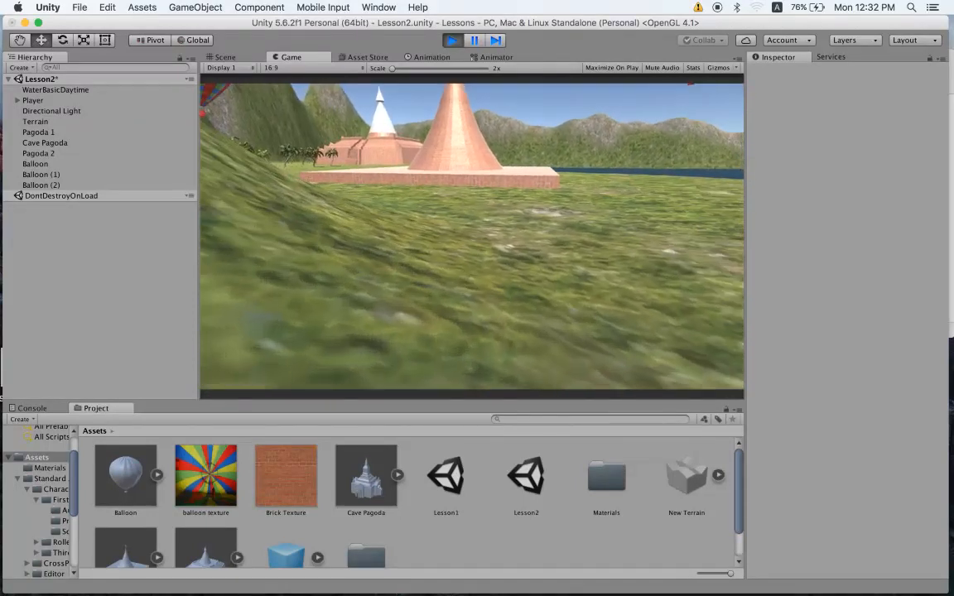
key("w")
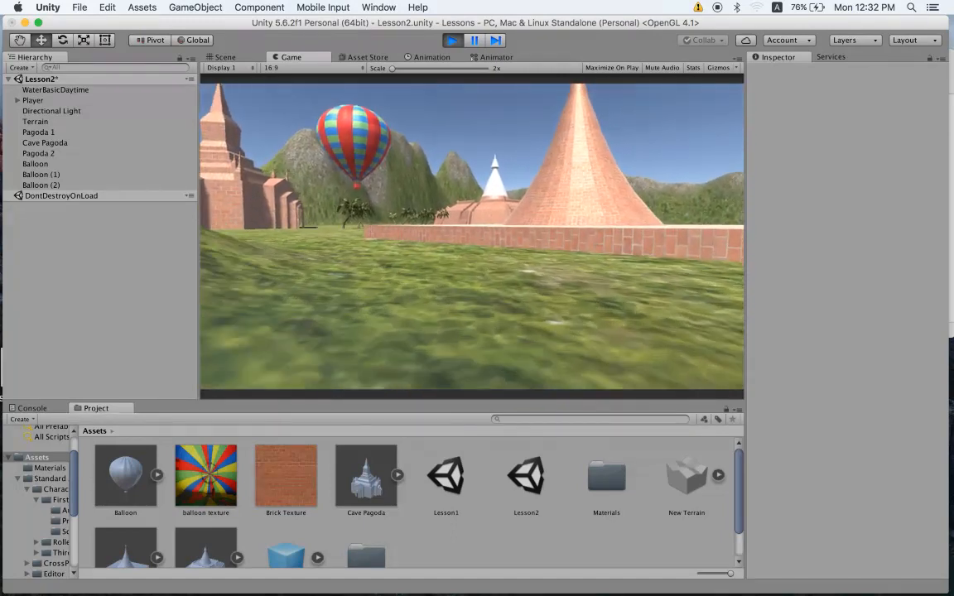
key("w")
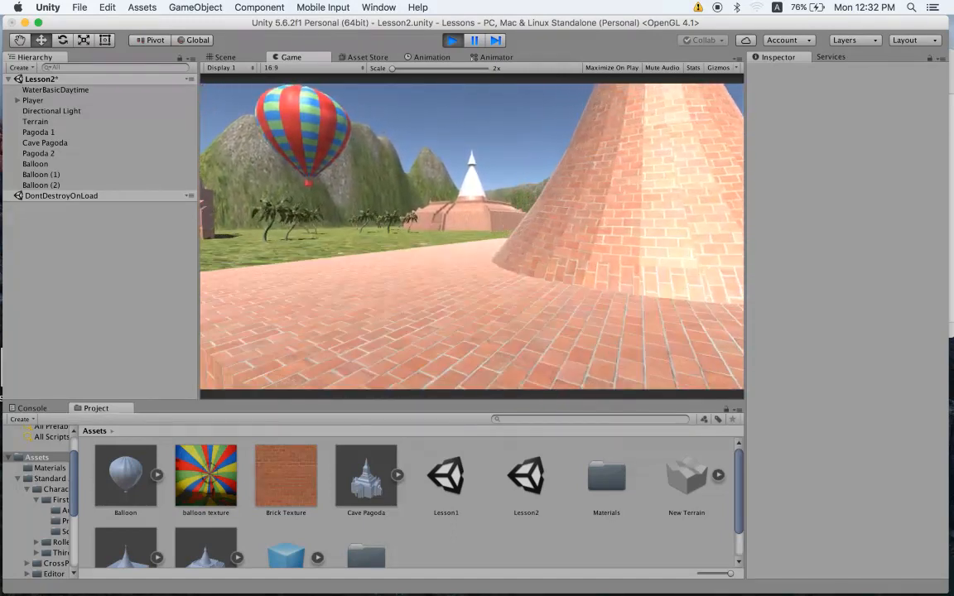
key("w")
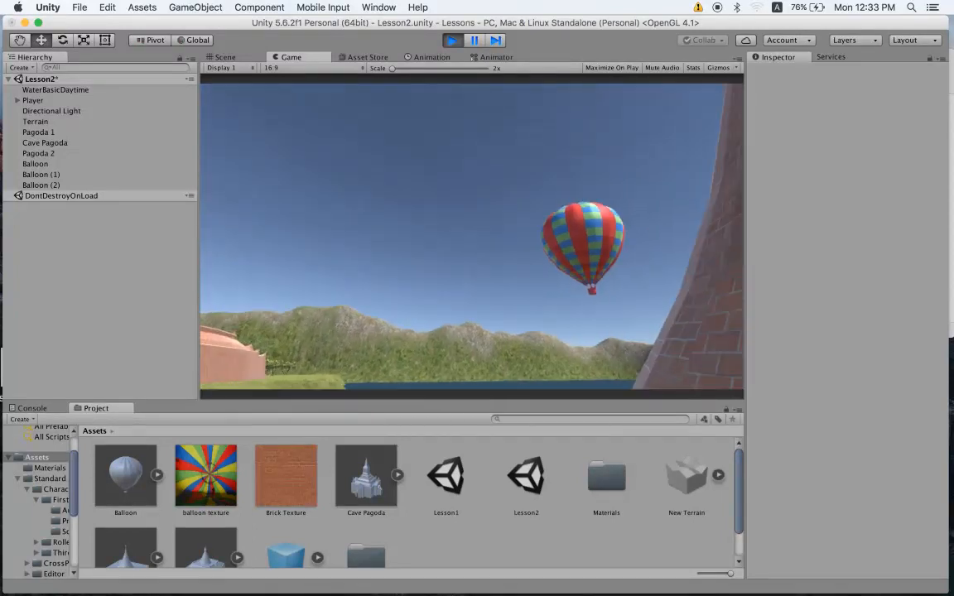
key("w")
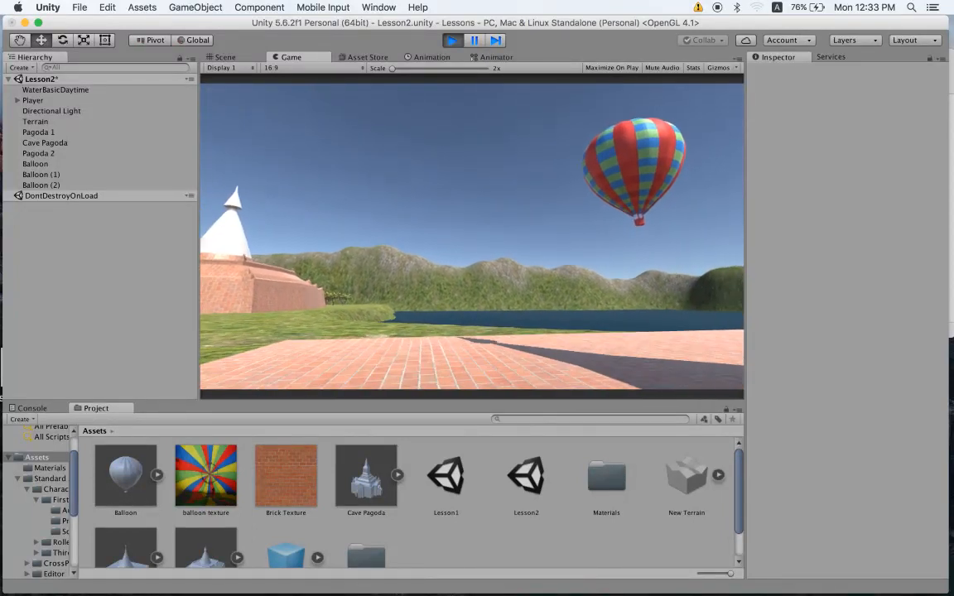